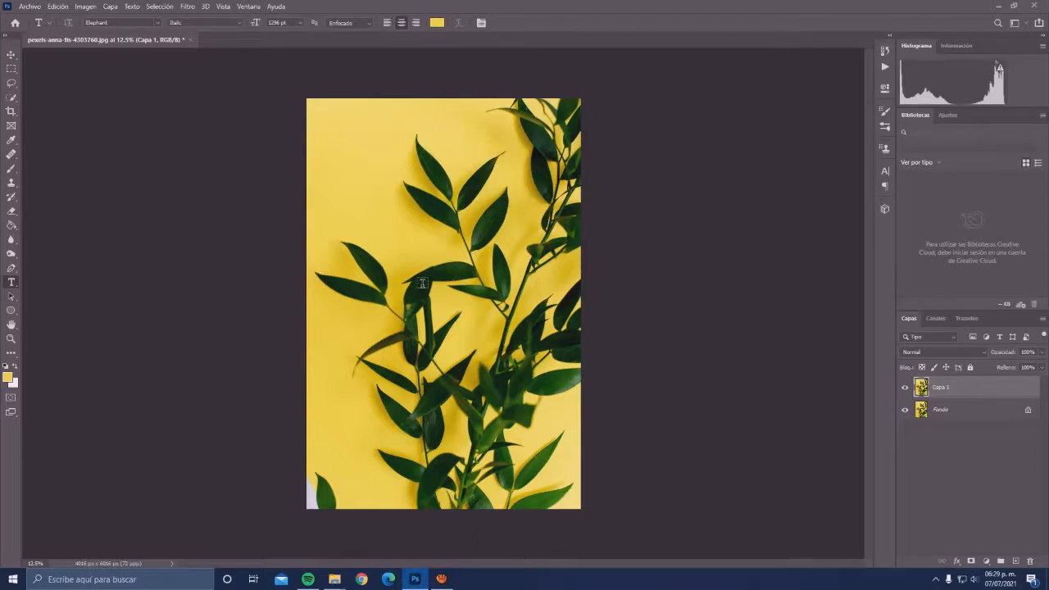
- Add the letter J as yellow Elephant italic text over the leaf photo
{"action": "left_click", "coordinate": [422, 283]}
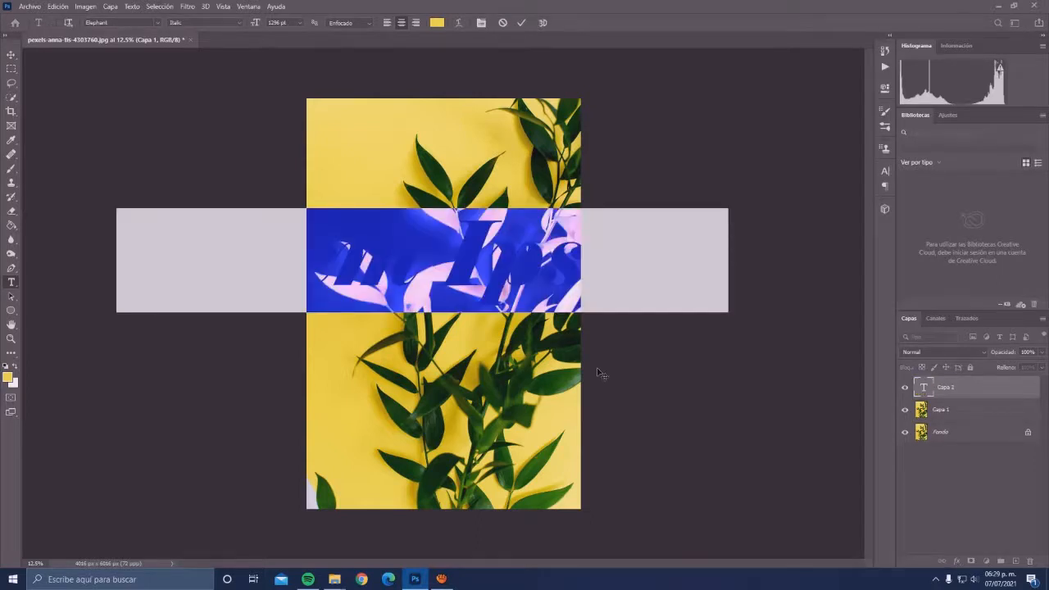
{"action": "key", "text": "BackSpace"}
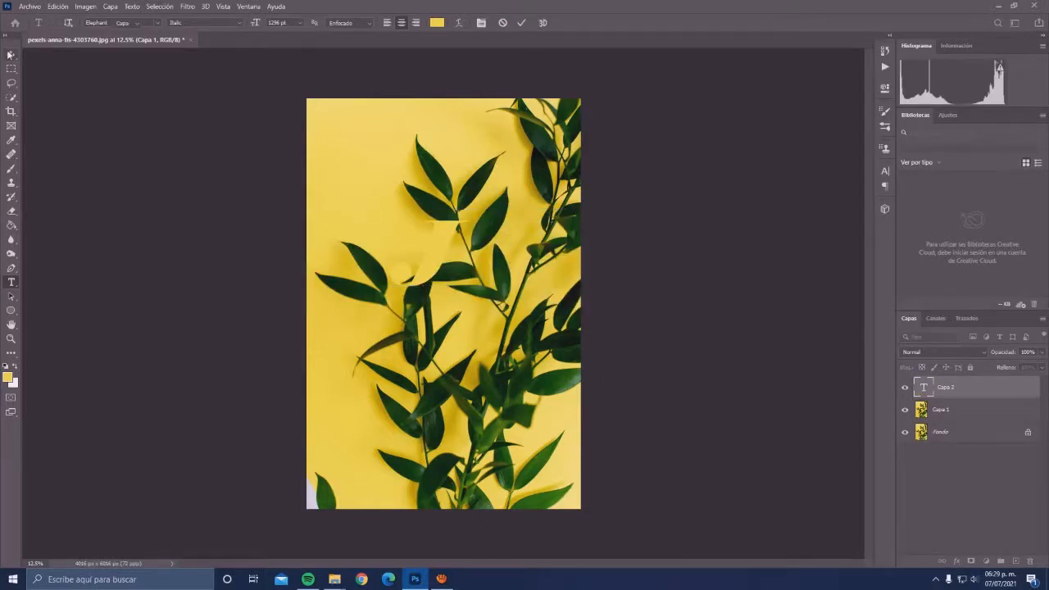
{"action": "left_click", "coordinate": [11, 54]}
- Enlarge the letter J proportionally and reposition it around the middle of the photo
{"action": "key", "text": "ctrl+t"}
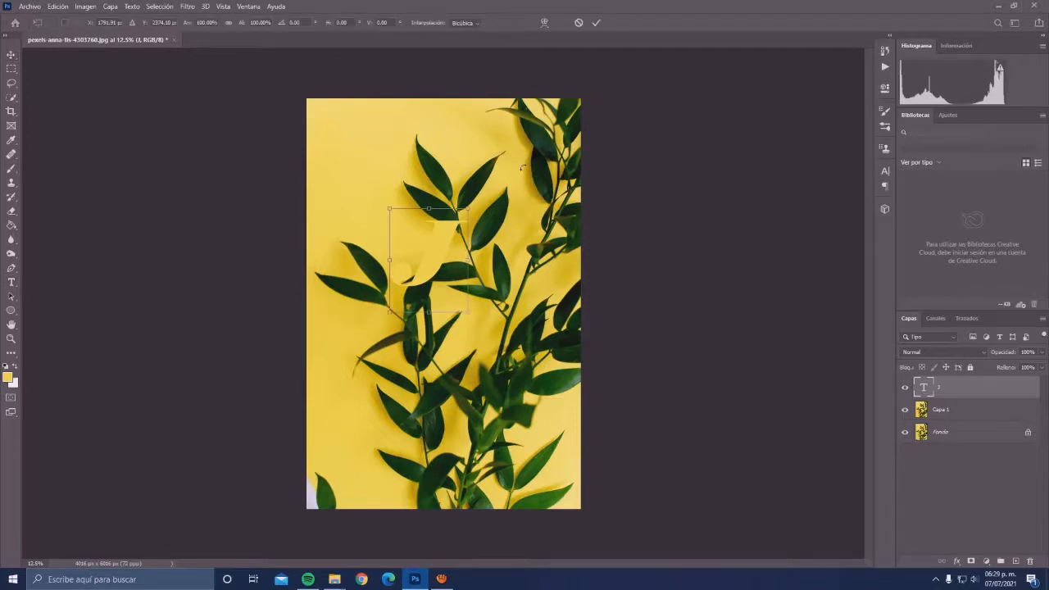
{"action": "left_click_drag", "start_coordinate": [469, 313], "coordinate": [513, 375]}
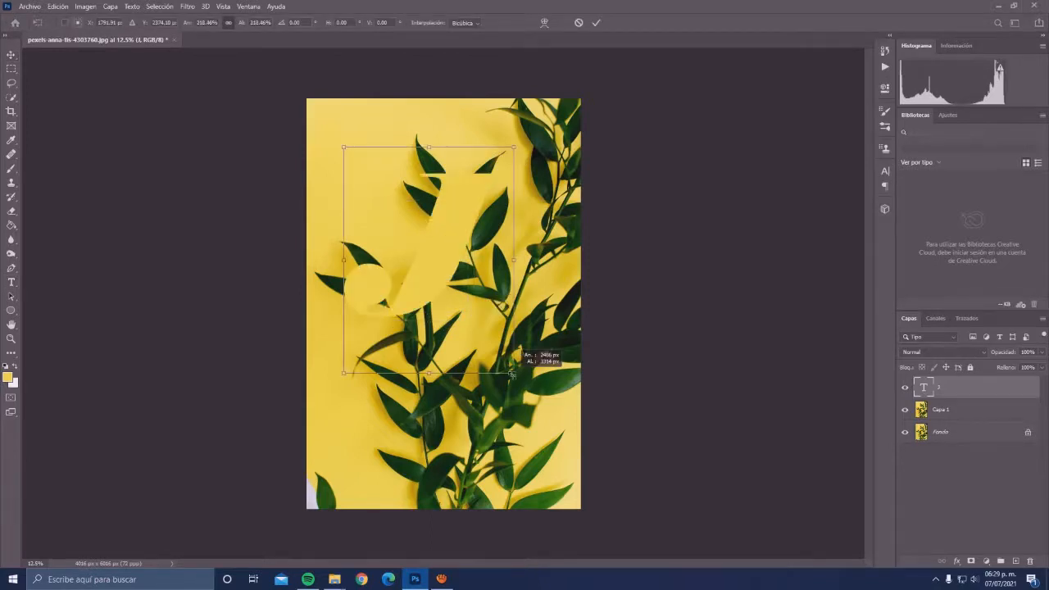
{"action": "left_click_drag", "start_coordinate": [445, 278], "coordinate": [451, 311]}
{"action": "left_click_drag", "start_coordinate": [529, 417], "coordinate": [534, 425]}
{"action": "left_click", "coordinate": [597, 23]}
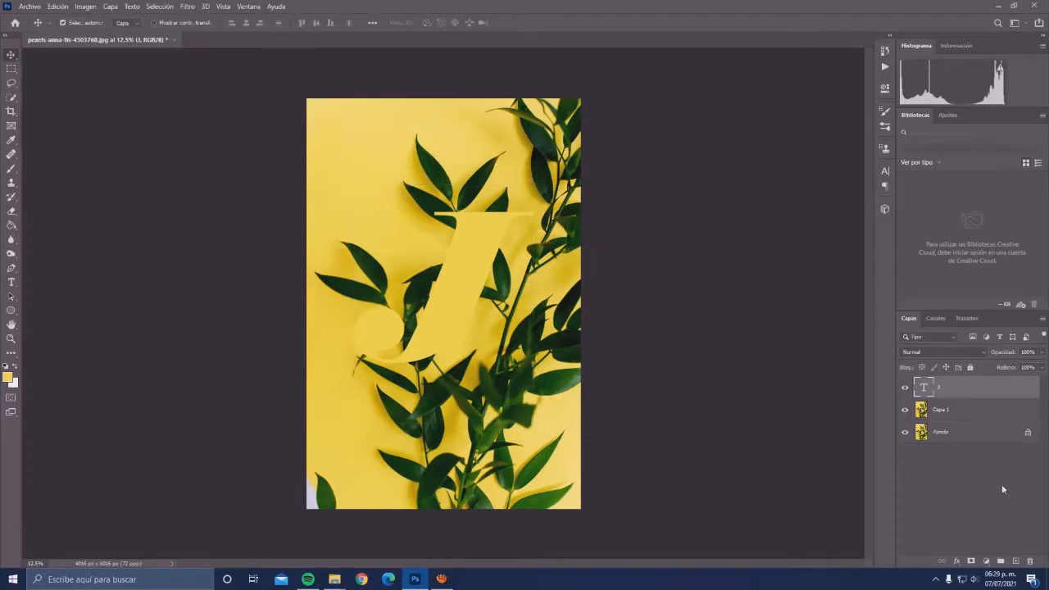
- Move Capa 1 above the text layer and mask it with a selection of the J's outline
{"action": "key", "text": "alt+bracketleft"}
{"action": "left_click_drag", "start_coordinate": [951, 409], "coordinate": [956, 384]}
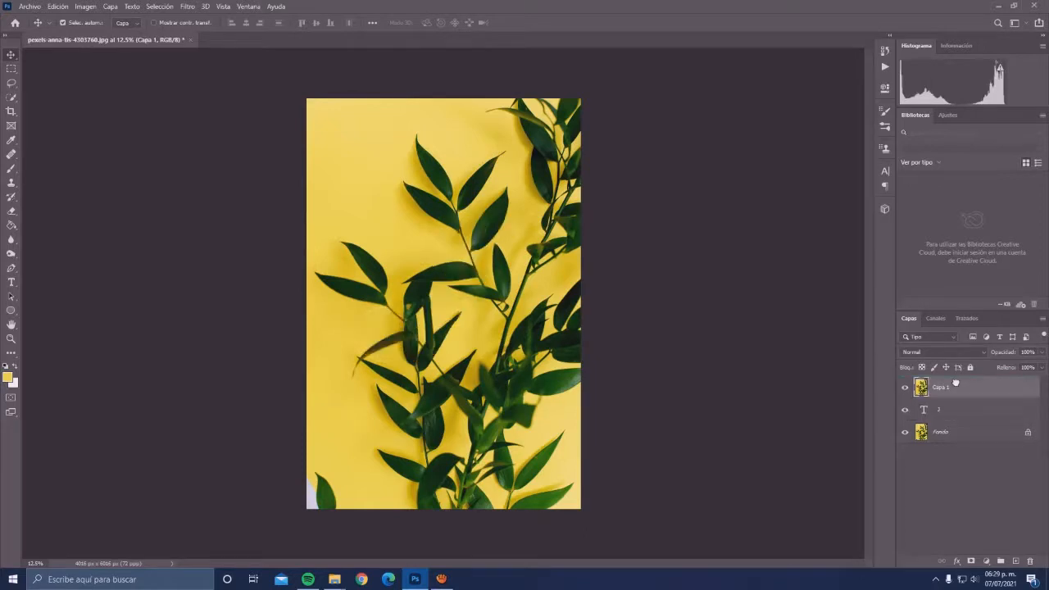
{"action": "left_click", "coordinate": [928, 415], "text": "ctrl"}
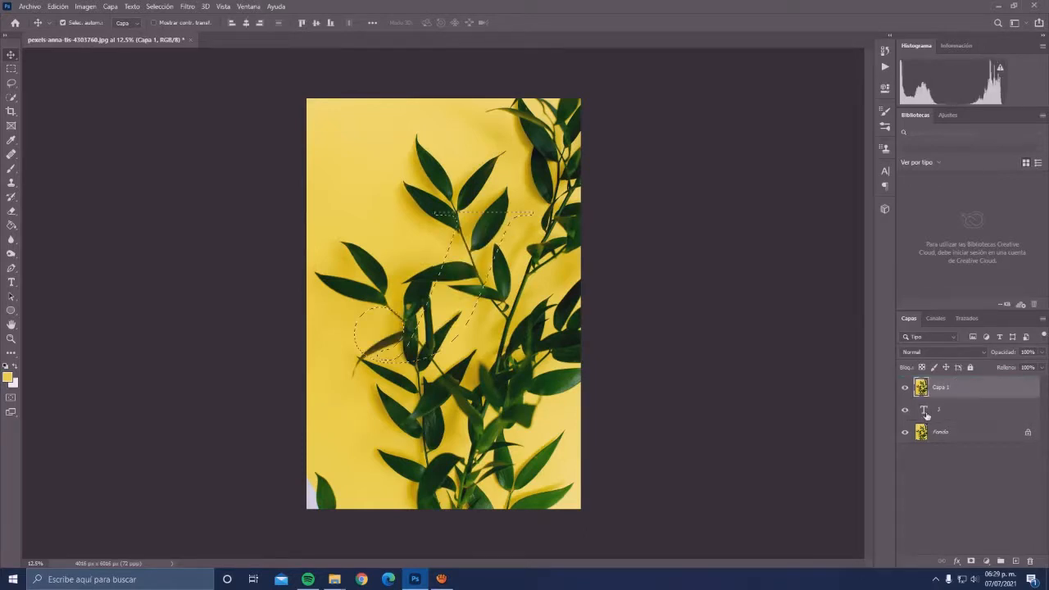
{"action": "left_click", "coordinate": [972, 561]}
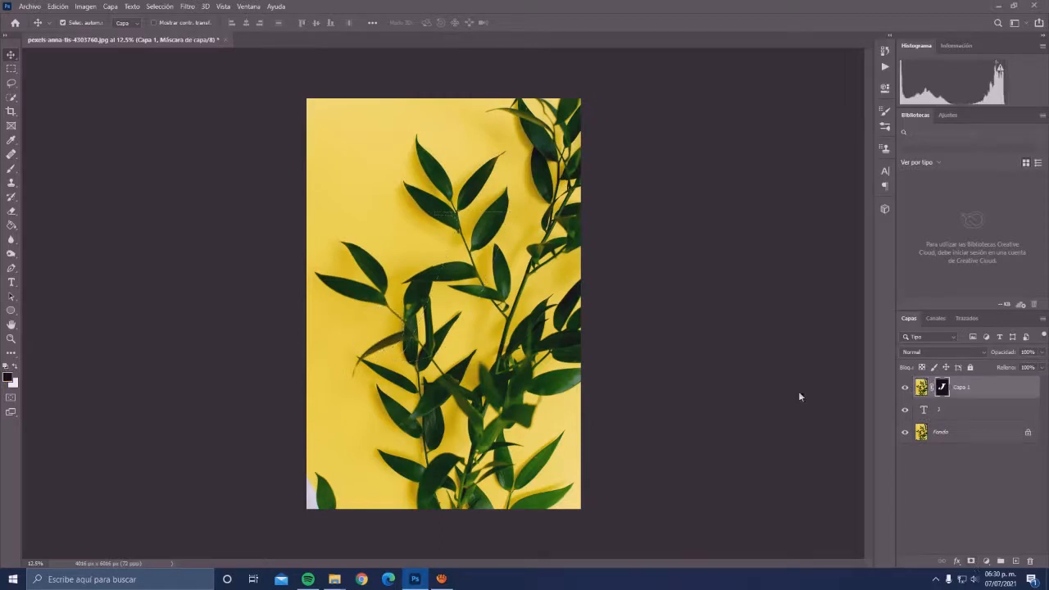
- Add a solid color fill layer directly above the J text layer in a yellow matching the photo's background
{"action": "left_click", "coordinate": [965, 416]}
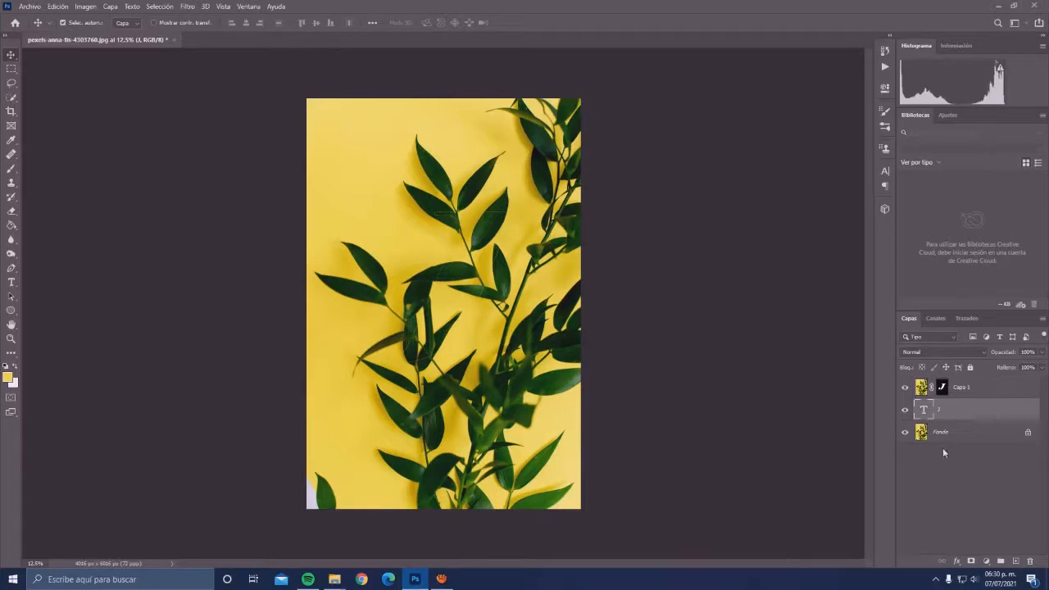
{"action": "left_click", "coordinate": [986, 562]}
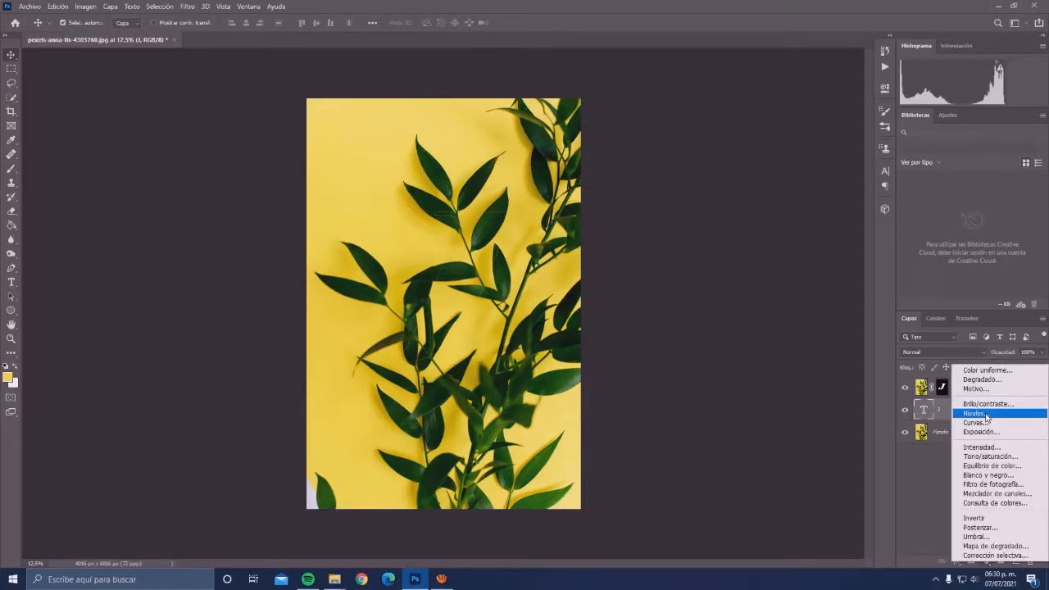
{"action": "left_click", "coordinate": [994, 373]}
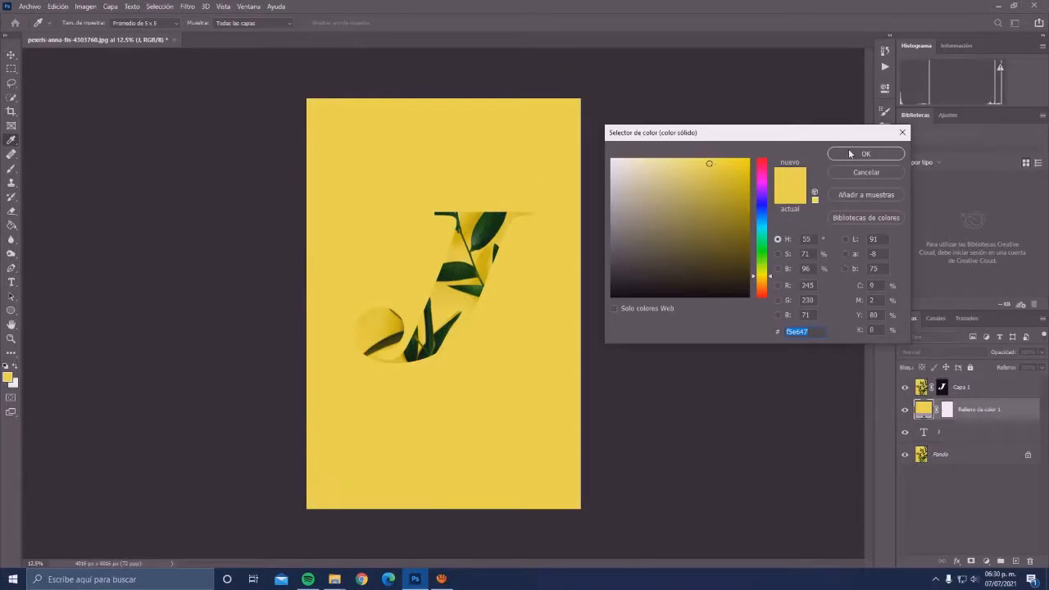
{"action": "left_click", "coordinate": [707, 176]}
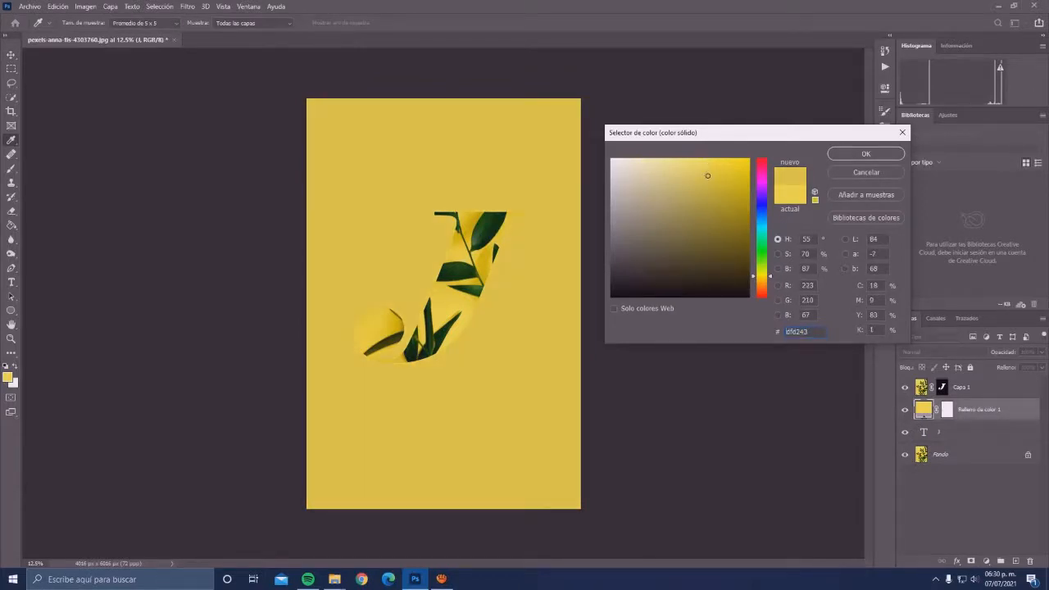
{"action": "left_click", "coordinate": [707, 161]}
{"action": "left_click_drag", "start_coordinate": [707, 161], "coordinate": [711, 164]}
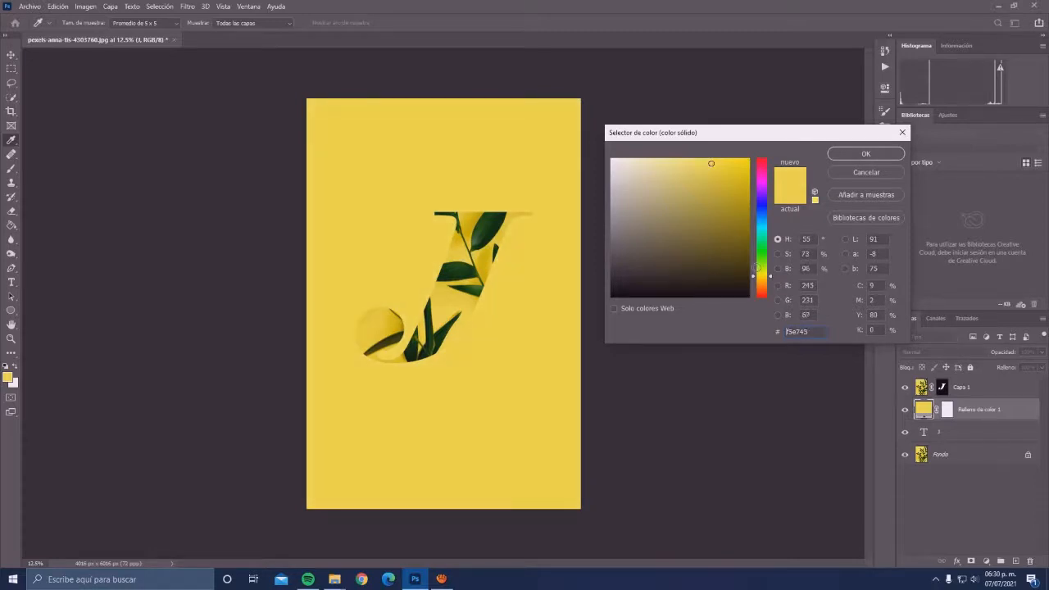
{"action": "left_click", "coordinate": [772, 277]}
{"action": "left_click", "coordinate": [867, 155]}
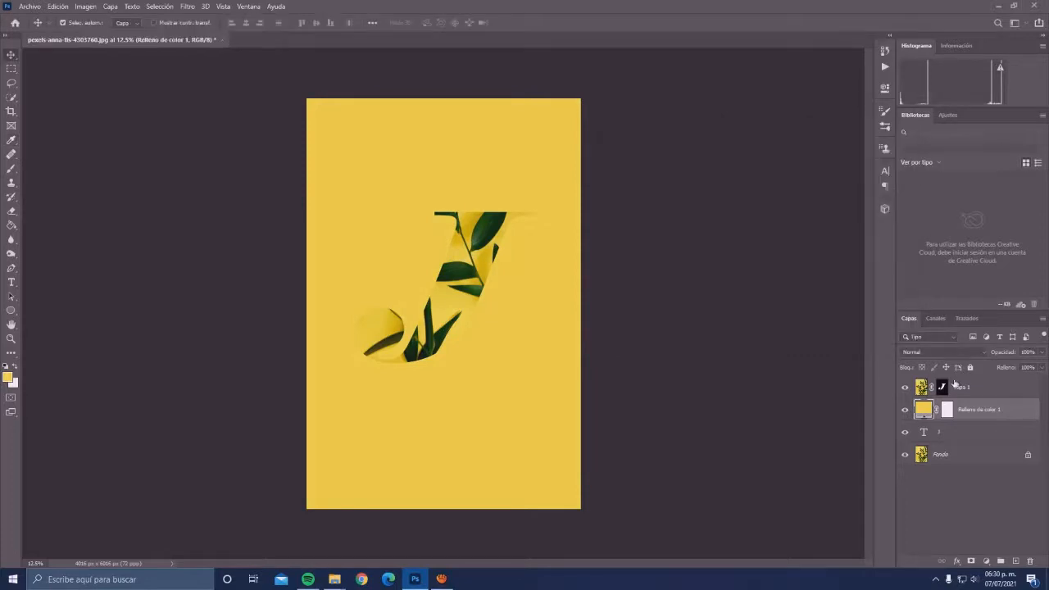
- Add an inner shadow (Sombra interior) layer effect to the masked Capa 1
{"action": "left_click", "coordinate": [1002, 388]}
{"action": "double_click", "coordinate": [1003, 390]}
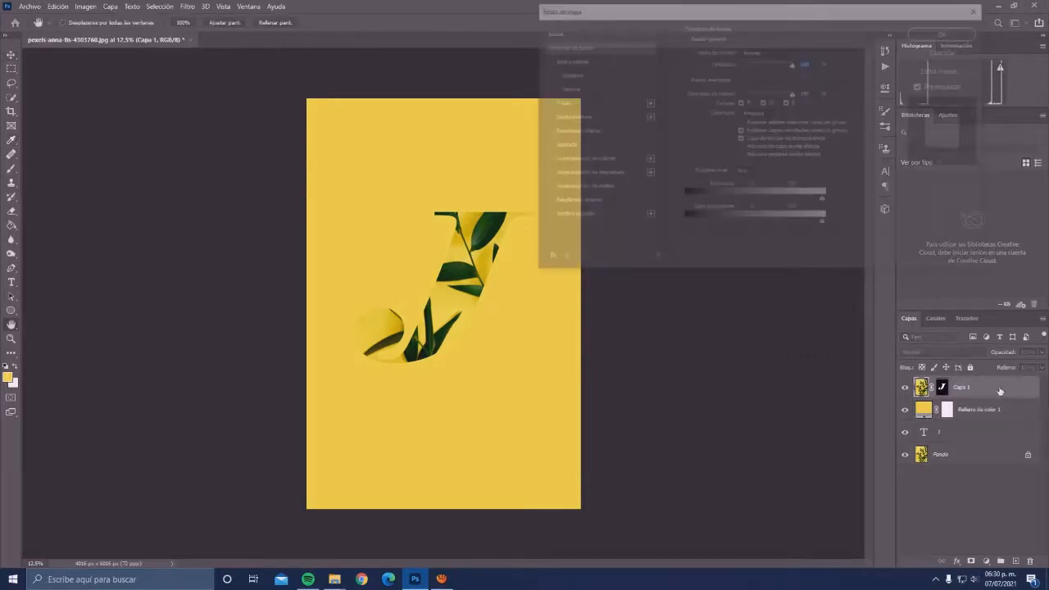
{"action": "left_click", "coordinate": [589, 117]}
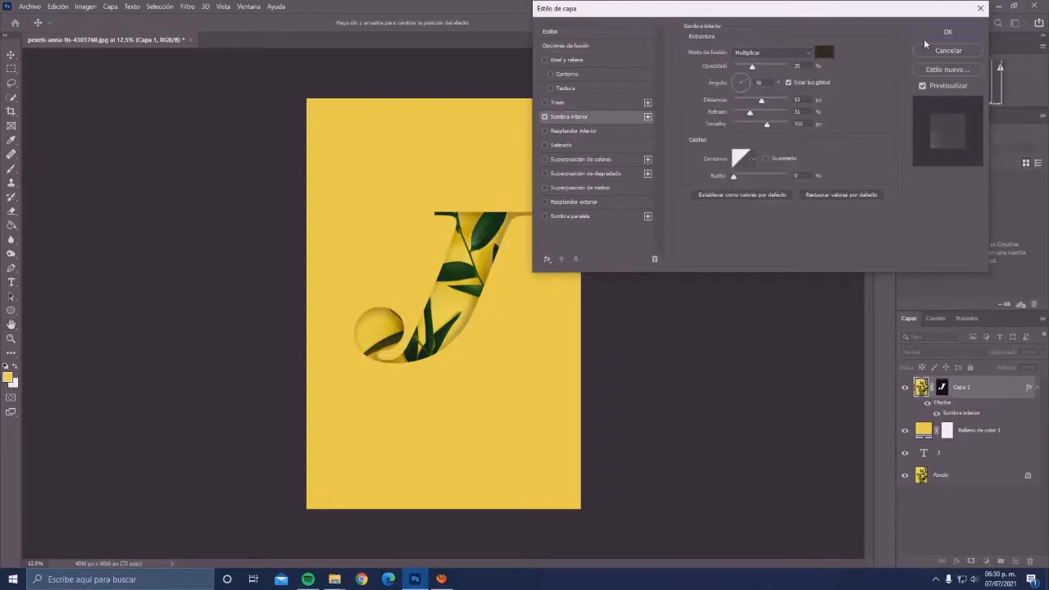
- Try white (ffffff) as the inner shadow color
{"action": "left_click", "coordinate": [824, 53]}
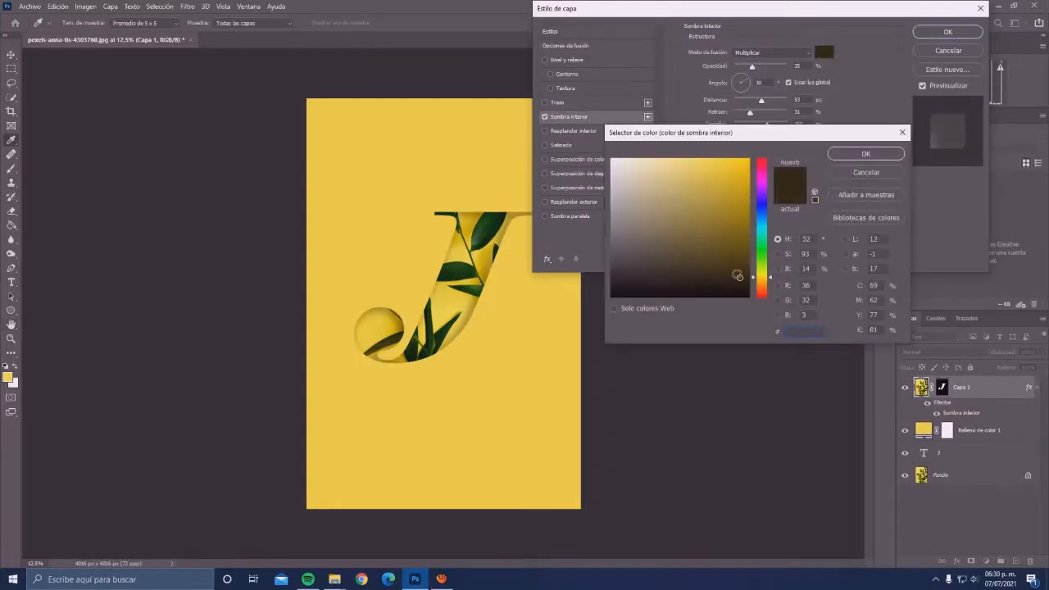
{"action": "type", "text": "ffffff"}
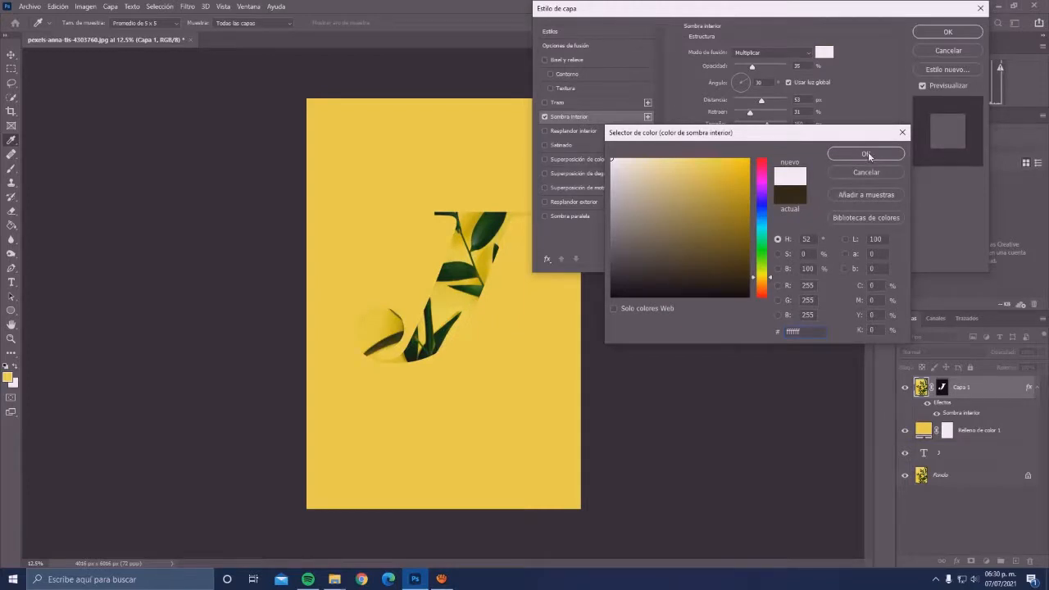
{"action": "left_click", "coordinate": [869, 153]}
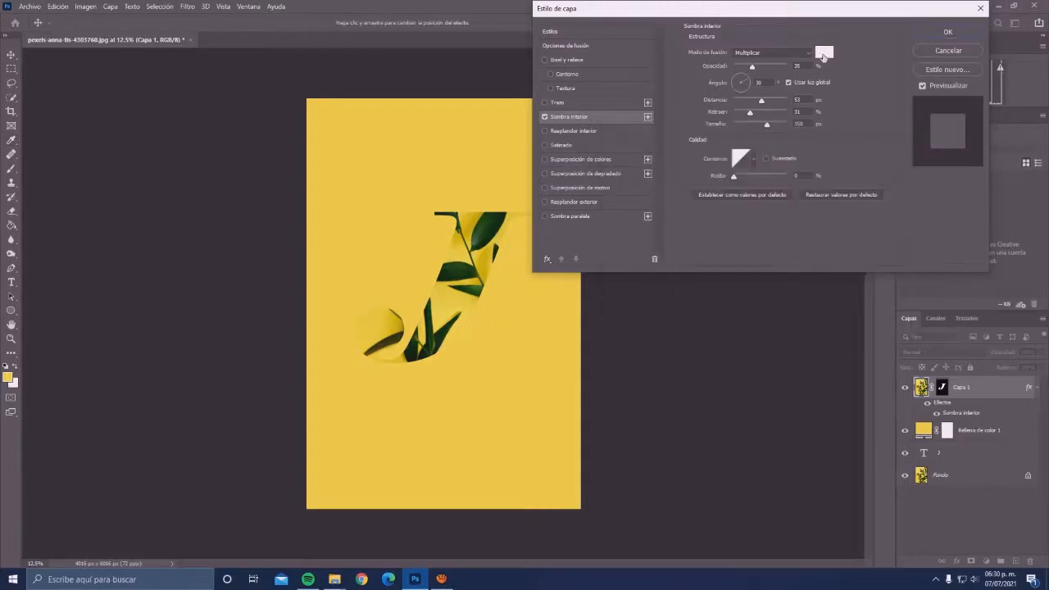
- Set the inner shadow color of Capa 1 to a very dark green
{"action": "left_click", "coordinate": [824, 54]}
{"action": "left_click", "coordinate": [728, 280]}
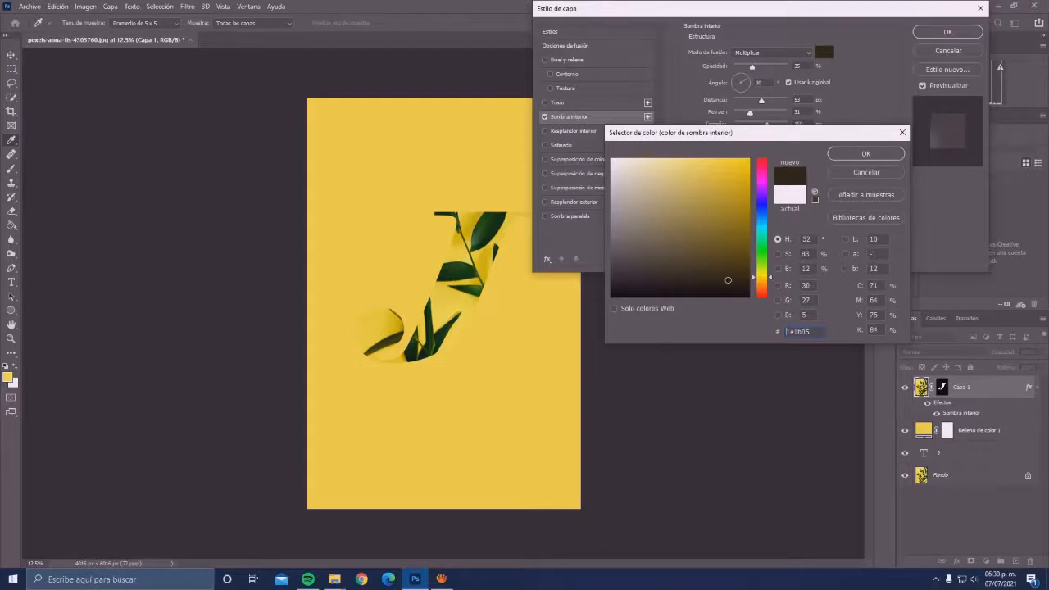
{"action": "left_click", "coordinate": [771, 238]}
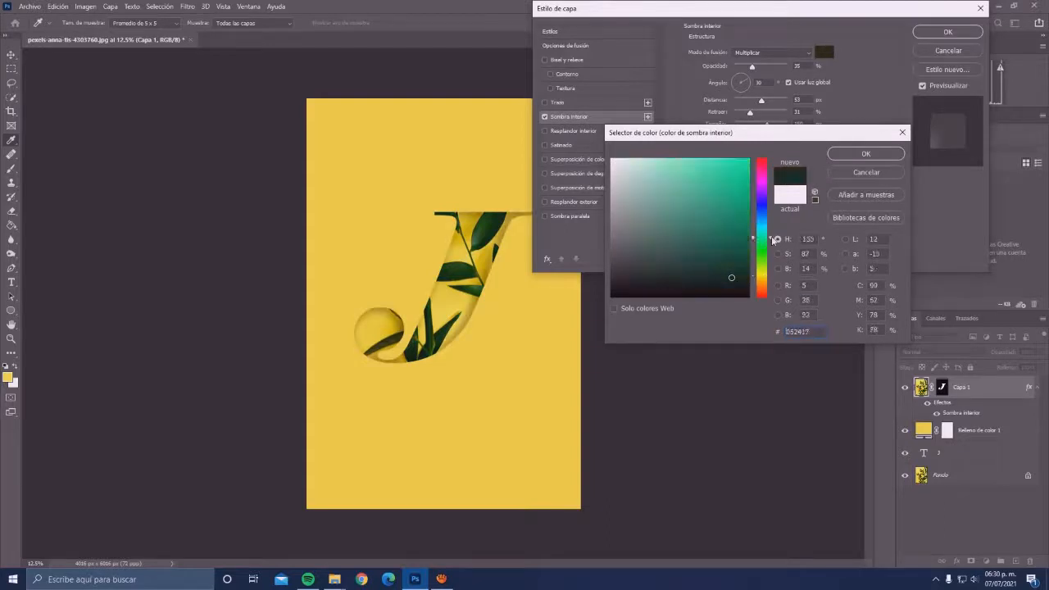
{"action": "left_click", "coordinate": [772, 239]}
{"action": "left_click_drag", "start_coordinate": [772, 238], "coordinate": [770, 256]}
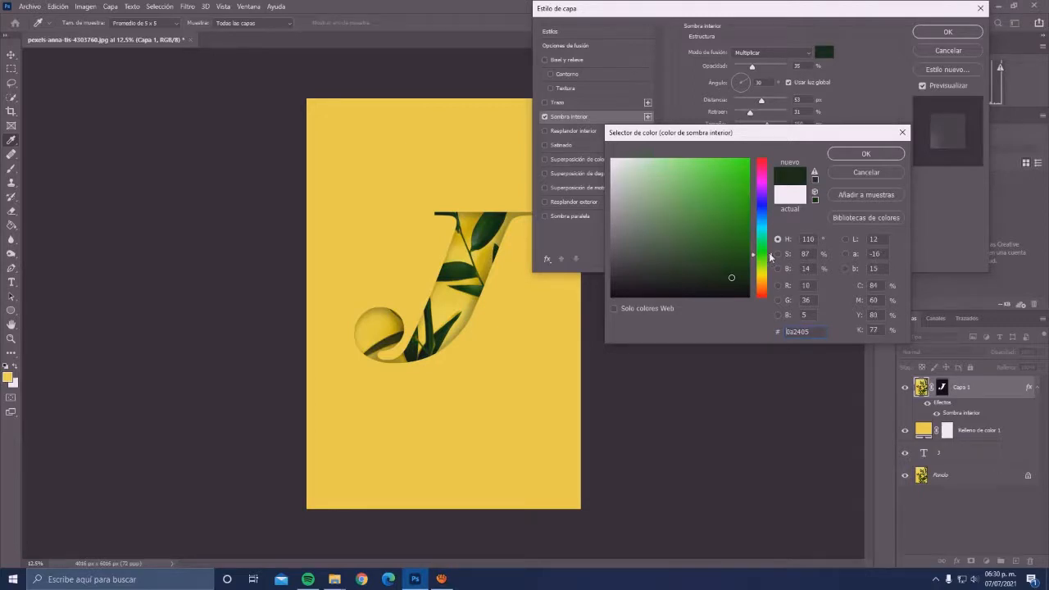
{"action": "left_click", "coordinate": [744, 262]}
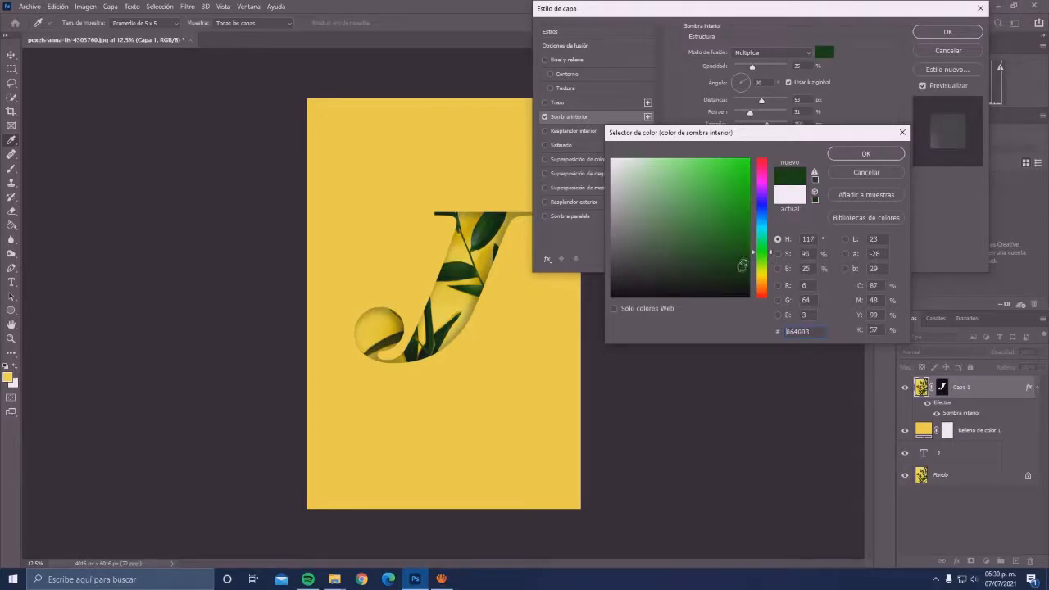
{"action": "left_click", "coordinate": [741, 265]}
{"action": "left_click", "coordinate": [740, 267]}
{"action": "left_click", "coordinate": [865, 154]}
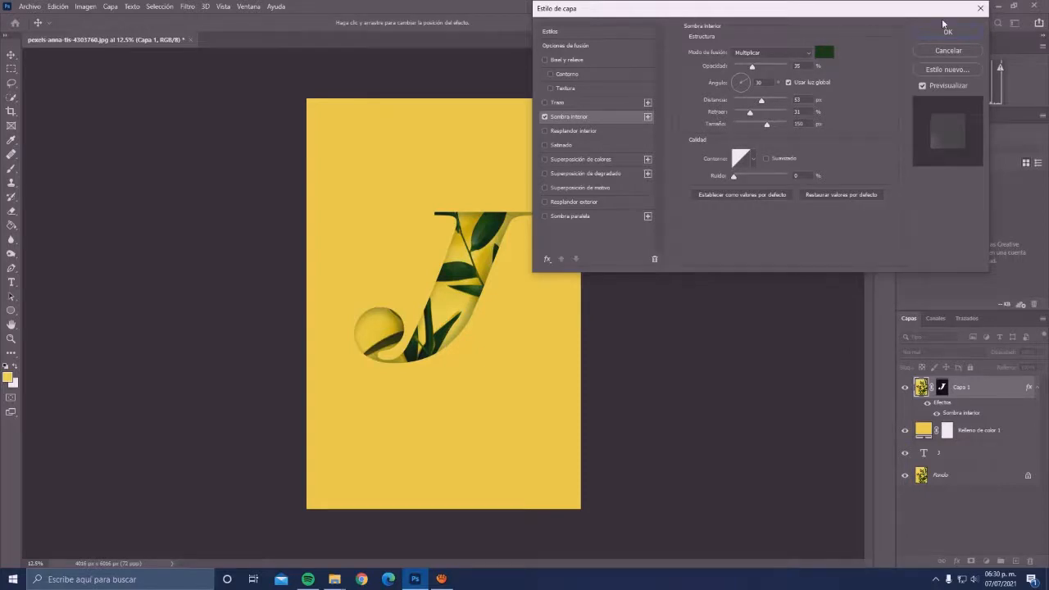
{"action": "left_click", "coordinate": [824, 52]}
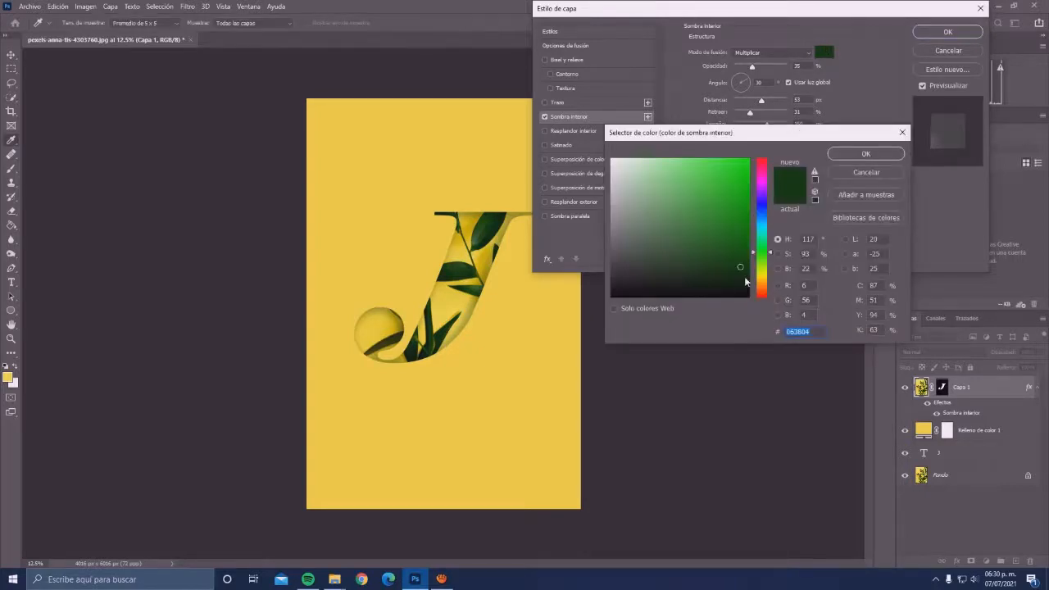
{"action": "left_click", "coordinate": [746, 278]}
{"action": "key", "text": "Return"}
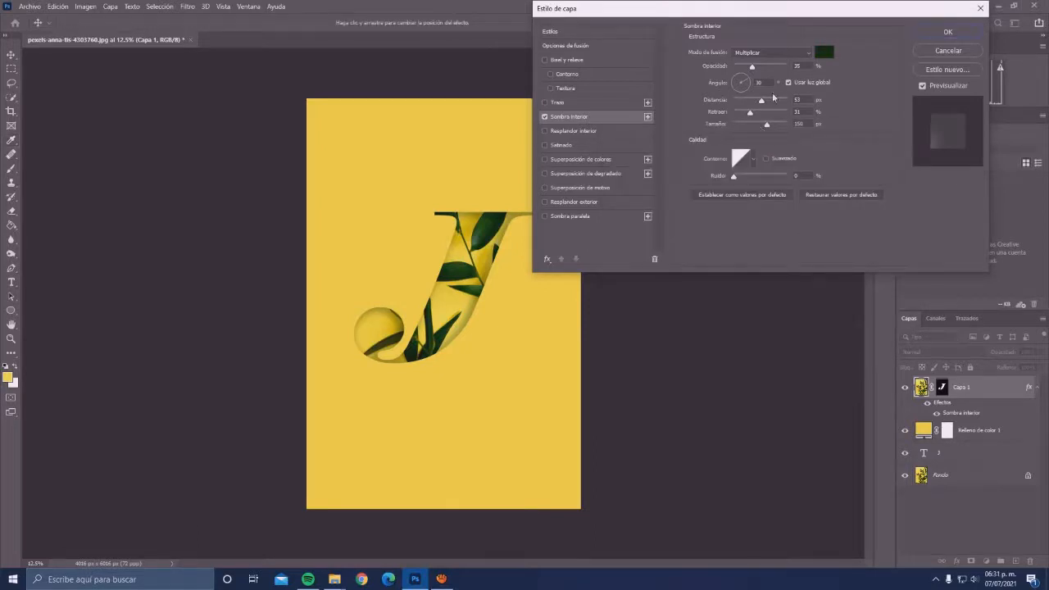
- Set the inner shadow's distance to 15 px, choke (Retraer) to 35% and size to 125 px
{"action": "left_click_drag", "start_coordinate": [762, 99], "coordinate": [773, 125]}
{"action": "left_click", "coordinate": [757, 124]}
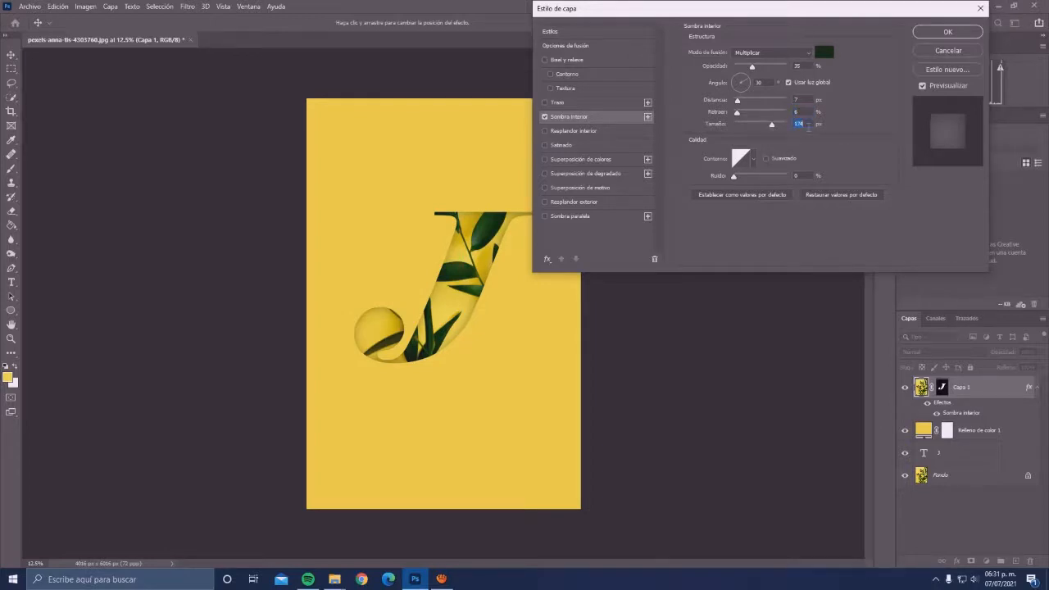
{"action": "type", "text": "125"}
{"action": "left_click", "coordinate": [795, 111]}
{"action": "left_click_drag", "start_coordinate": [737, 113], "coordinate": [755, 119]}
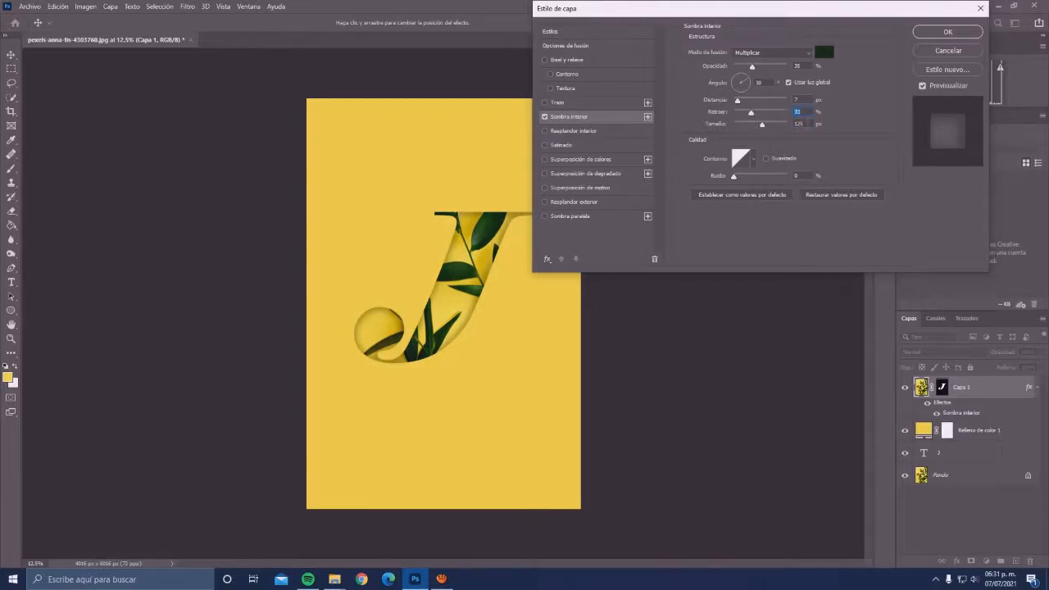
{"action": "key", "text": "Up"}
{"action": "key", "text": "Up"}
{"action": "key", "text": "shift+Tab"}
{"action": "mouse_move", "coordinate": [737, 100]}
{"action": "left_mouse_down"}
{"action": "mouse_move", "coordinate": [772, 103]}
{"action": "mouse_move", "coordinate": [745, 107]}
{"action": "left_mouse_up"}
{"action": "key", "text": "Down"}
{"action": "key", "text": "Down"}
- Try several alternative contour presets for the inner shadow
{"action": "left_click", "coordinate": [755, 161]}
{"action": "left_click", "coordinate": [706, 185]}
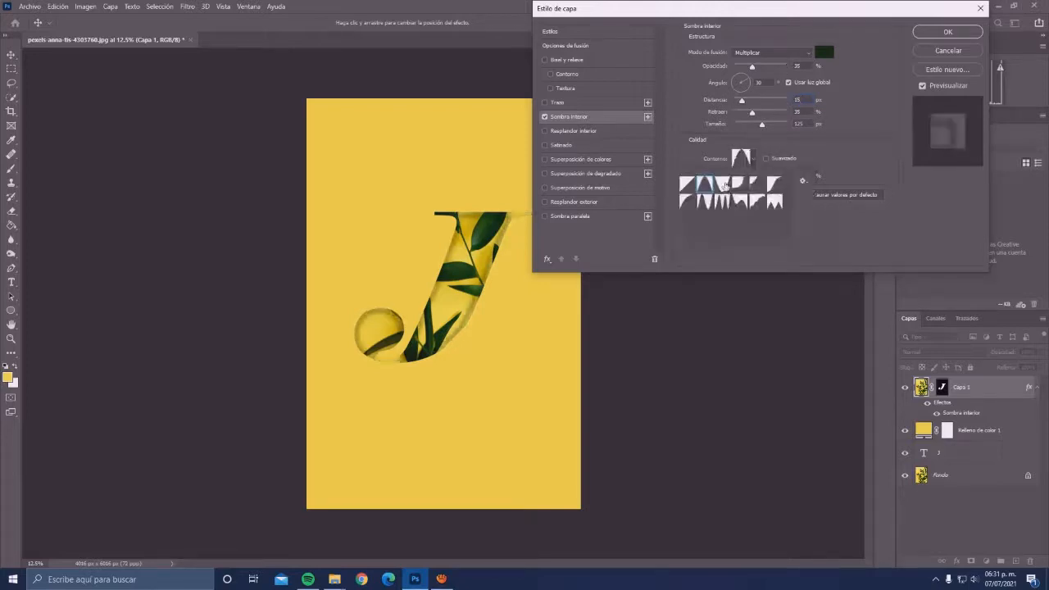
{"action": "left_click", "coordinate": [740, 187]}
{"action": "left_click", "coordinate": [770, 187]}
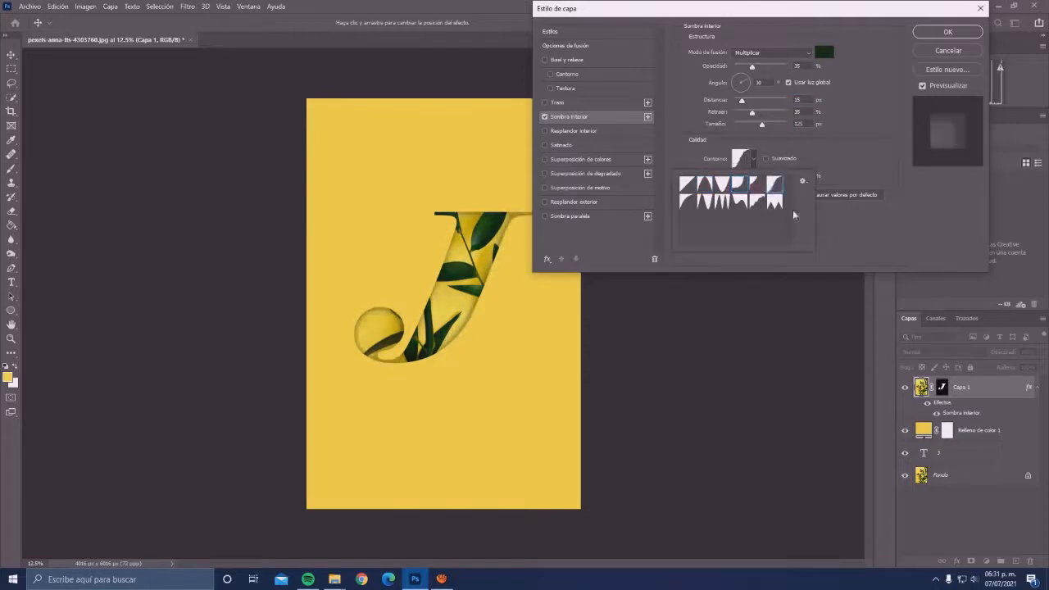
{"action": "left_click", "coordinate": [755, 201]}
{"action": "left_click", "coordinate": [740, 201]}
{"action": "left_click", "coordinate": [704, 202]}
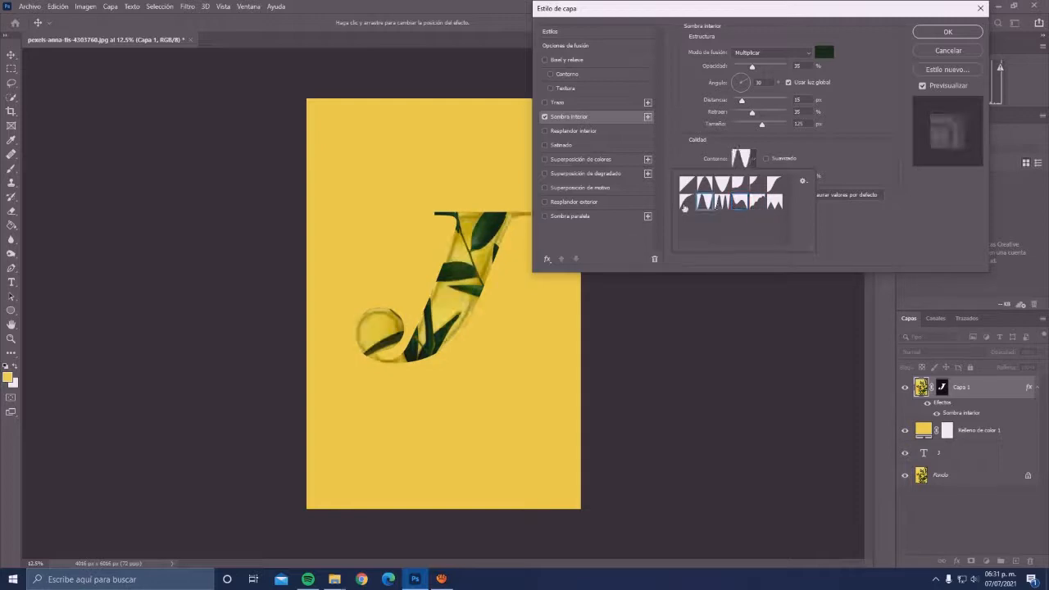
- Restore the linear contour for the inner shadow and apply the layer style
{"action": "left_click", "coordinate": [688, 201]}
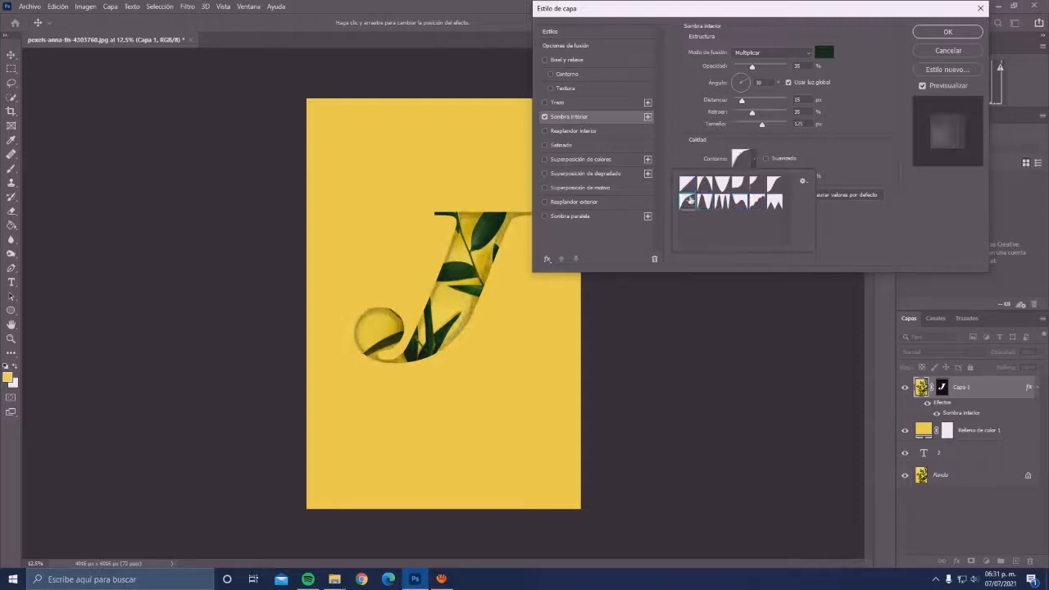
{"action": "left_click", "coordinate": [948, 33]}
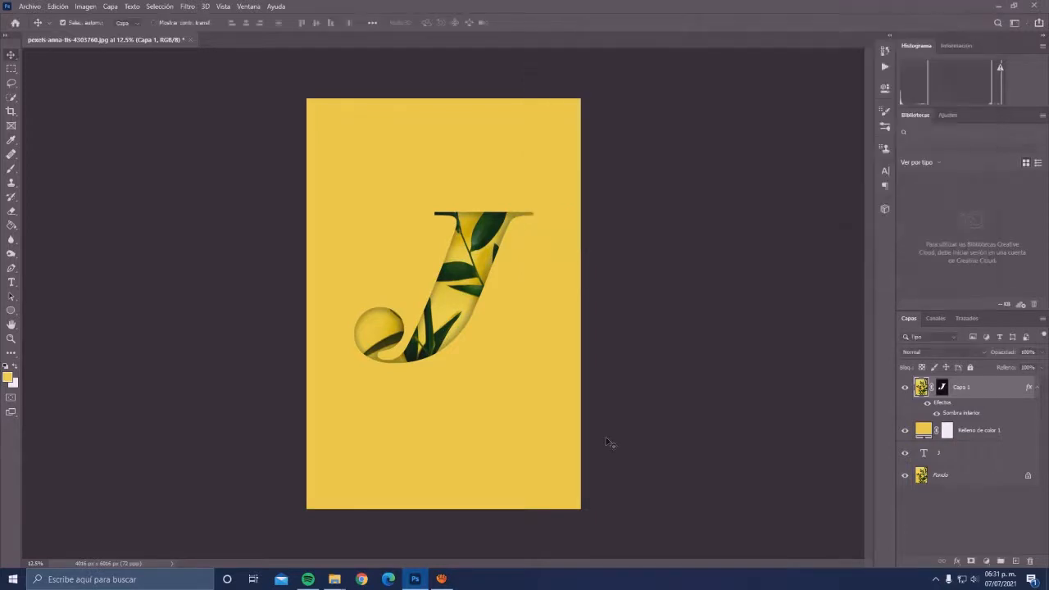
- Duplicate the Fondo layer and move the copy to the top of the layer stack
{"action": "left_click", "coordinate": [957, 482]}
{"action": "key", "text": "ctrl+j"}
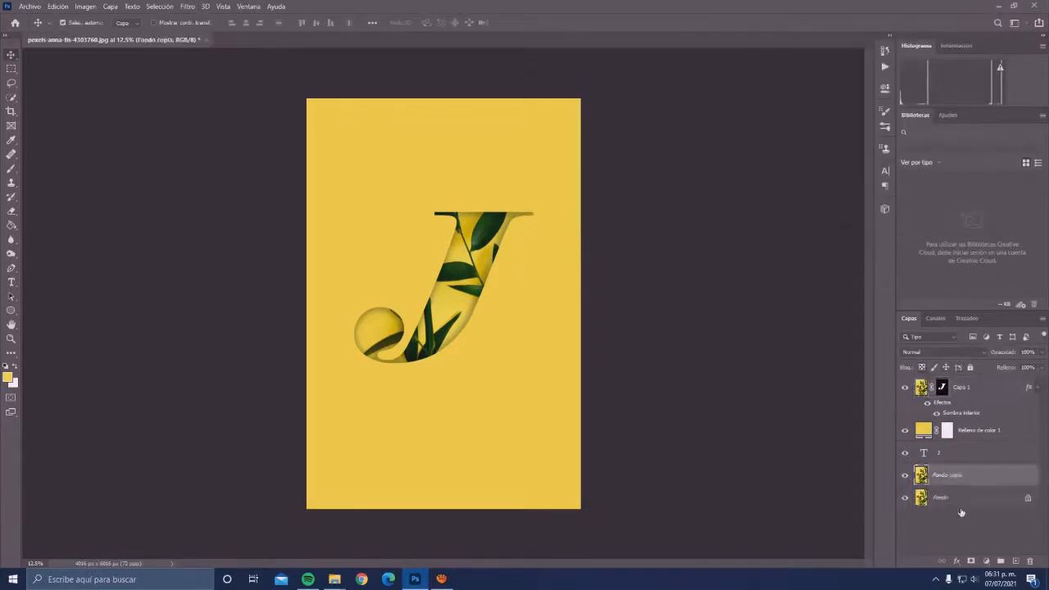
{"action": "left_click_drag", "start_coordinate": [967, 432], "coordinate": [966, 388]}
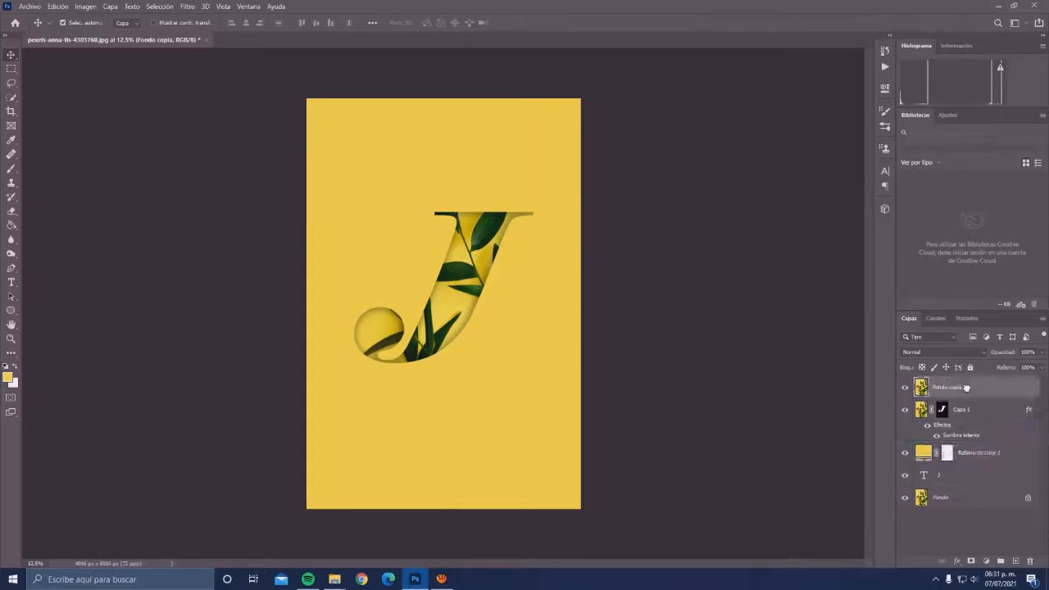
- Toggle the visibility of the top Fondo copy to compare the full photo with the leaf-filled J
{"action": "left_click", "coordinate": [905, 391]}
{"action": "left_click", "coordinate": [905, 391]}
{"action": "left_click", "coordinate": [906, 391]}
{"action": "left_click", "coordinate": [905, 391]}
{"action": "left_click", "coordinate": [906, 391]}
{"action": "left_click", "coordinate": [905, 391]}
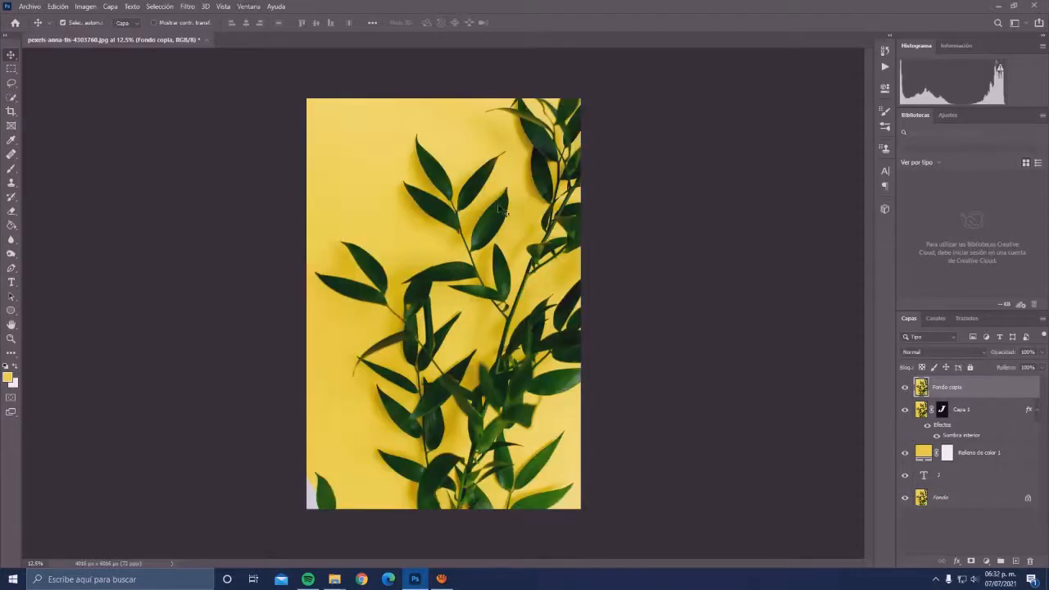
- Start a Pen tool path at the base of the upper central leaf and trace its right edge toward the tip
{"action": "scroll", "coordinate": [501, 210], "scroll_direction": "up", "scroll_amount": 2}
{"action": "scroll", "coordinate": [491, 220], "scroll_direction": "up", "scroll_amount": 3}
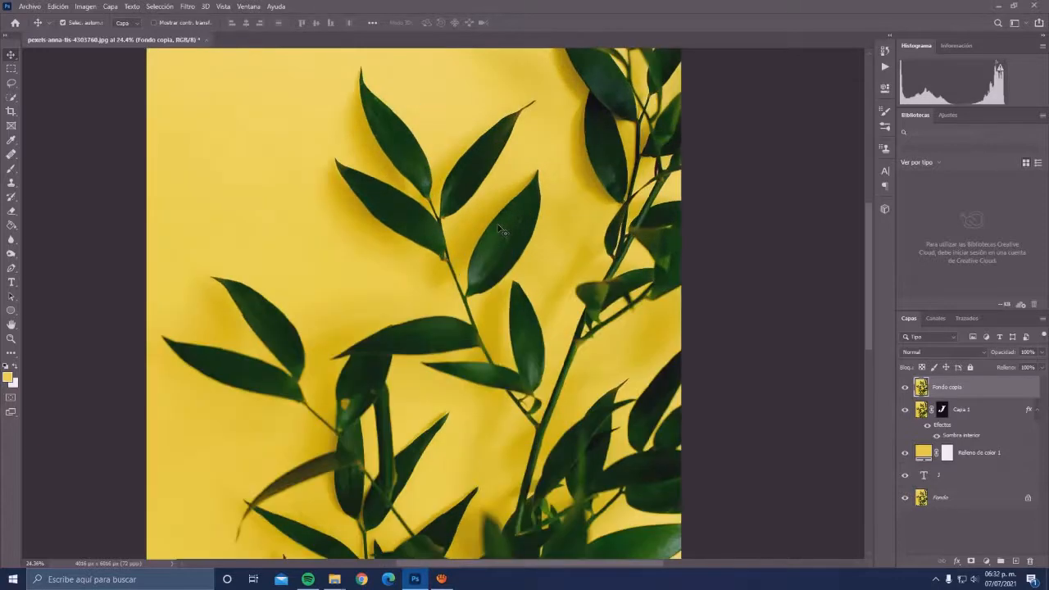
{"action": "key", "text": "p"}
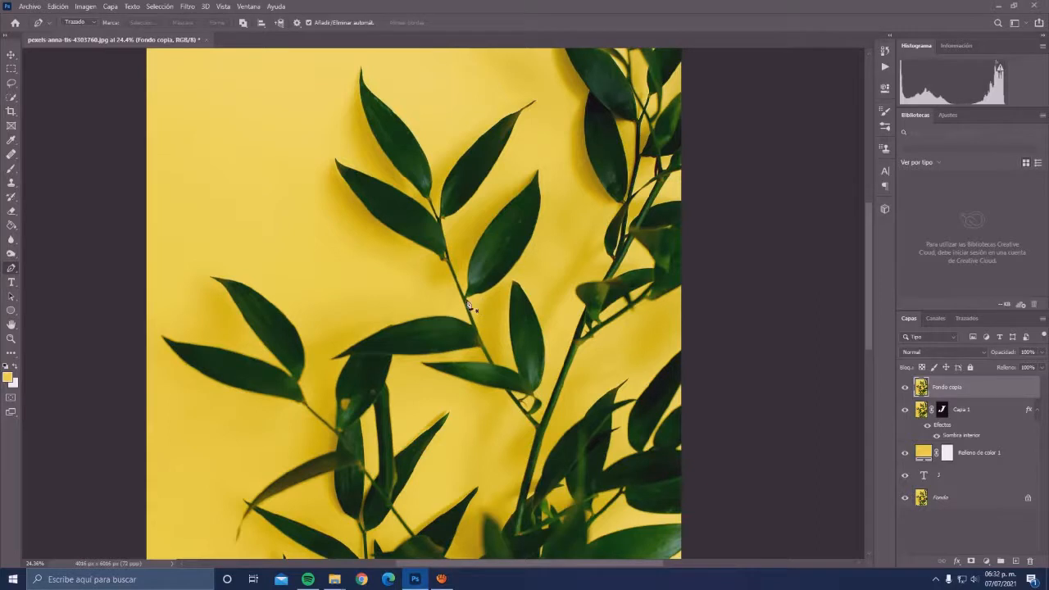
{"action": "left_click", "coordinate": [474, 300]}
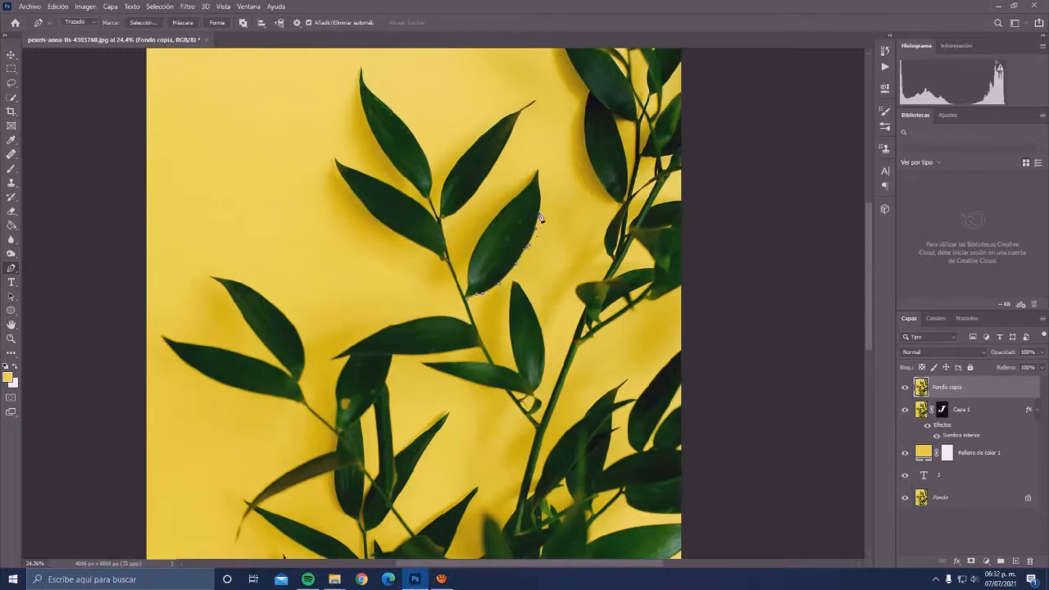
{"action": "scroll", "coordinate": [542, 217], "scroll_direction": "up", "scroll_amount": 2}
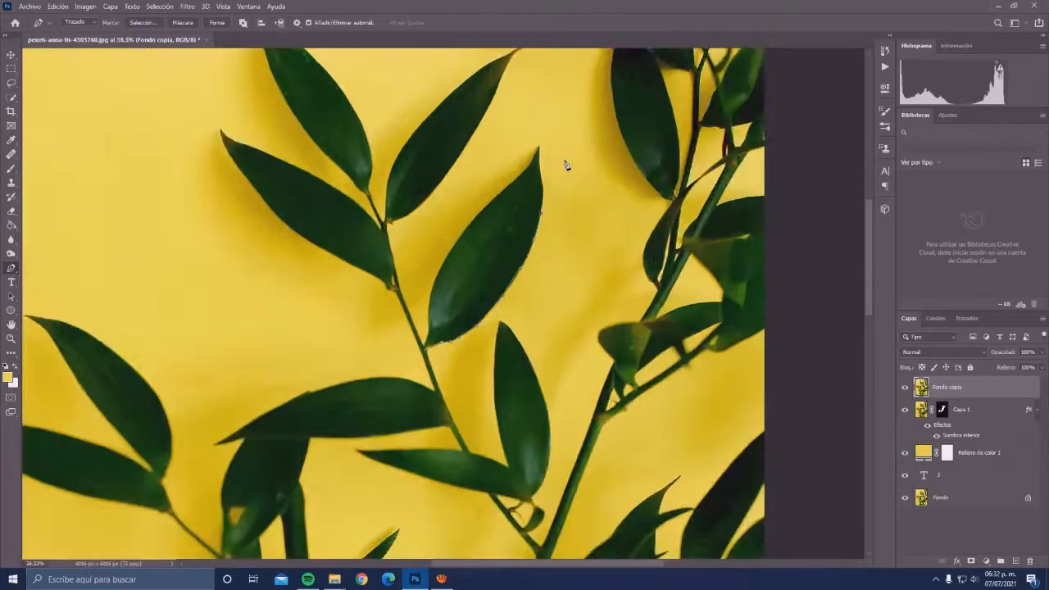
{"action": "scroll", "coordinate": [565, 164], "scroll_direction": "up", "scroll_amount": 3}
{"action": "left_click", "coordinate": [536, 244]}
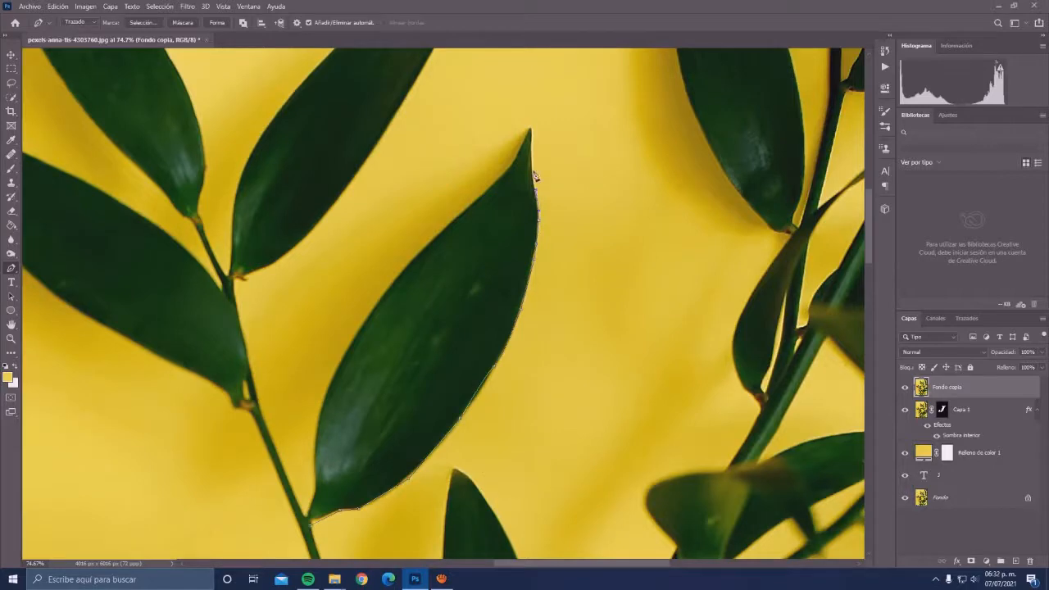
- Continue the path around the leaf tip and down its left edge, closing the outline at the base
{"action": "left_click", "coordinate": [530, 128]}
{"action": "left_click", "coordinate": [491, 181]}
{"action": "left_click", "coordinate": [469, 198]}
{"action": "left_click", "coordinate": [437, 227]}
{"action": "key", "text": "ctrl+z"}
{"action": "key", "text": "ctrl+z"}
{"action": "left_click", "coordinate": [480, 196]}
{"action": "left_click", "coordinate": [447, 227]}
{"action": "left_click", "coordinate": [431, 238]}
{"action": "left_click", "coordinate": [421, 248]}
{"action": "left_click", "coordinate": [402, 270]}
{"action": "left_click", "coordinate": [387, 285]}
{"action": "left_click", "coordinate": [372, 306]}
{"action": "left_click", "coordinate": [361, 322]}
{"action": "left_click", "coordinate": [344, 347]}
{"action": "left_click", "coordinate": [332, 366]}
{"action": "left_click", "coordinate": [320, 415]}
{"action": "left_click", "coordinate": [314, 478]}
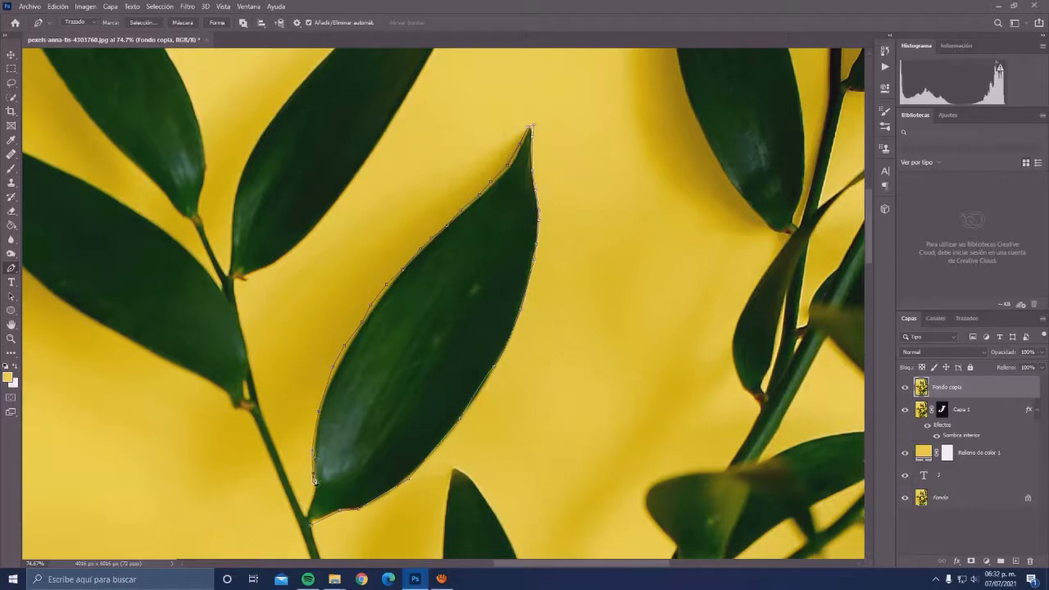
{"action": "left_click", "coordinate": [310, 512]}
- Convert the leaf path into a new antialiased selection with 0 px feather and copy the leaf to a new layer
{"action": "scroll", "coordinate": [330, 470], "scroll_direction": "down", "scroll_amount": 2}
{"action": "right_click", "coordinate": [415, 383]}
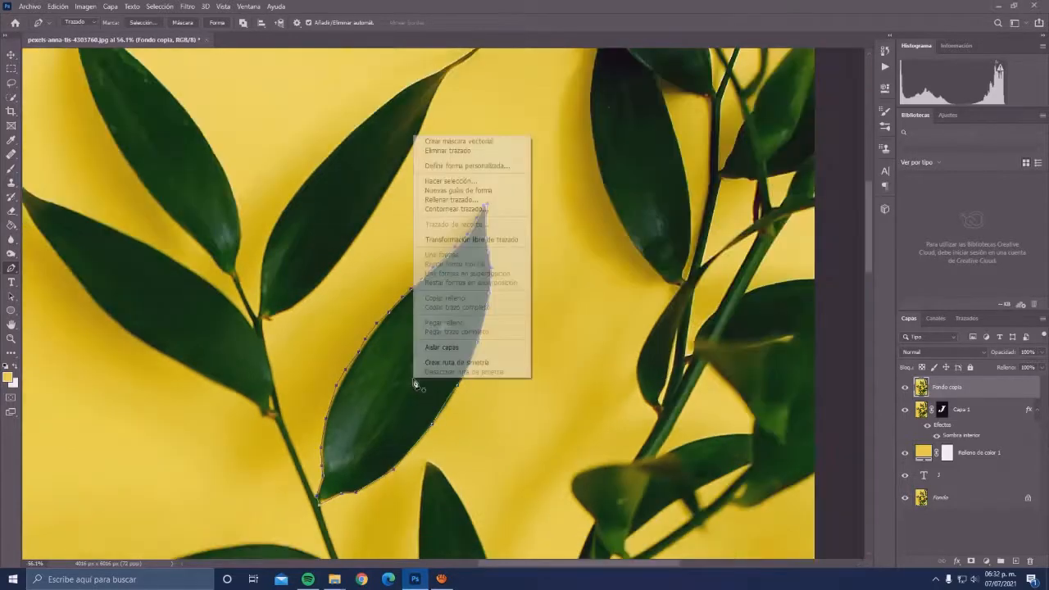
{"action": "left_click", "coordinate": [488, 182]}
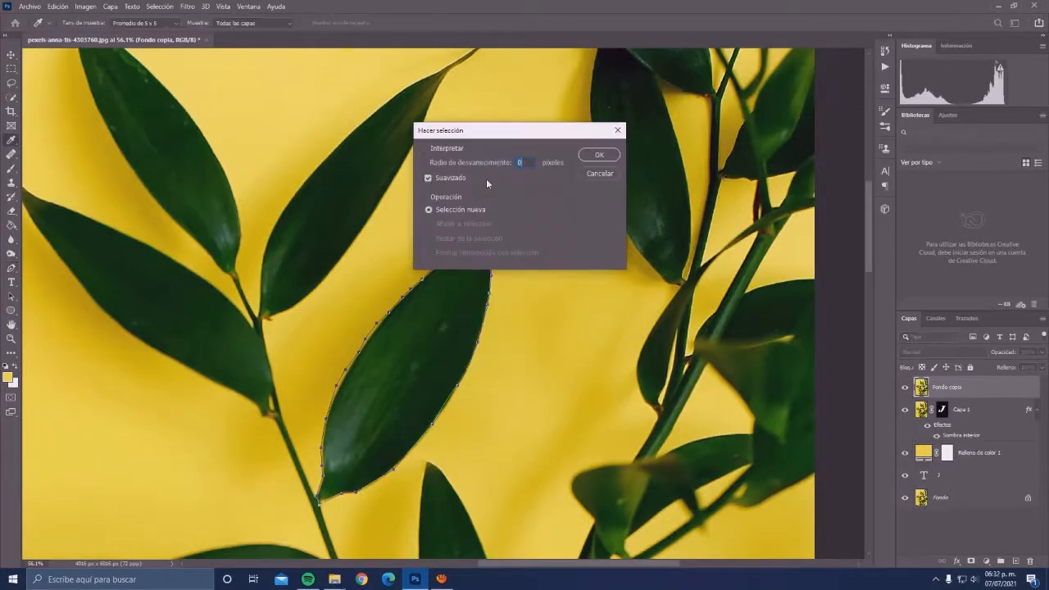
{"action": "left_click", "coordinate": [597, 156]}
{"action": "scroll", "coordinate": [458, 294], "scroll_direction": "down", "scroll_amount": 3}
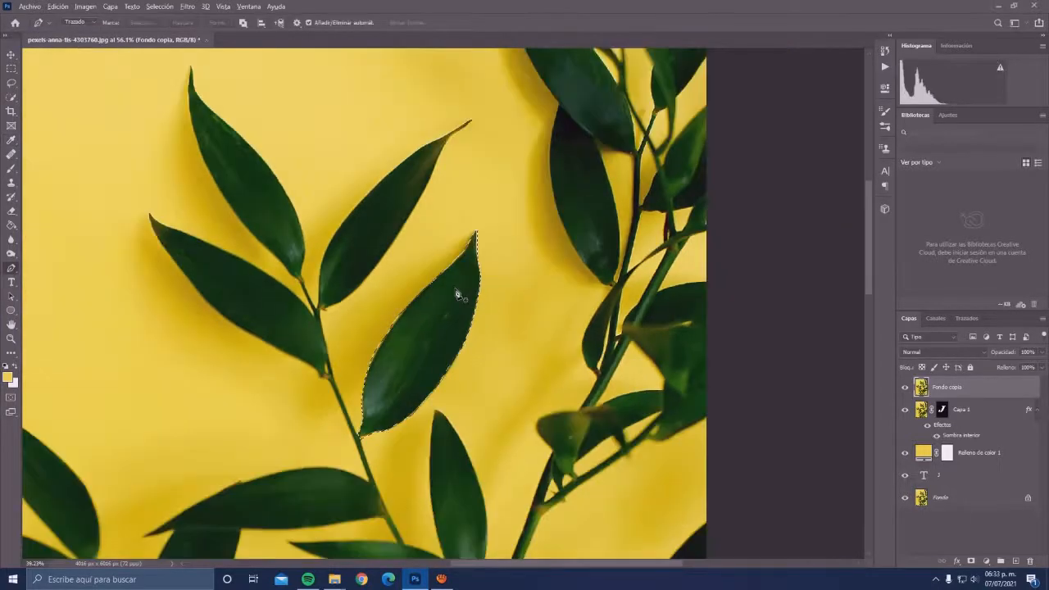
{"action": "scroll", "coordinate": [458, 293], "scroll_direction": "down", "scroll_amount": 2}
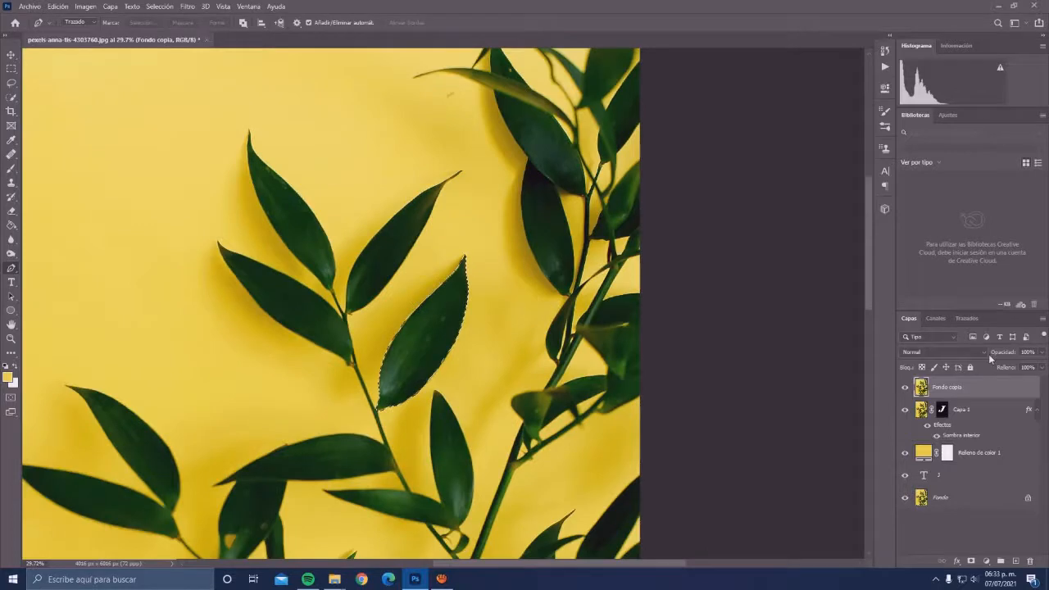
{"action": "key", "text": "ctrl+j"}
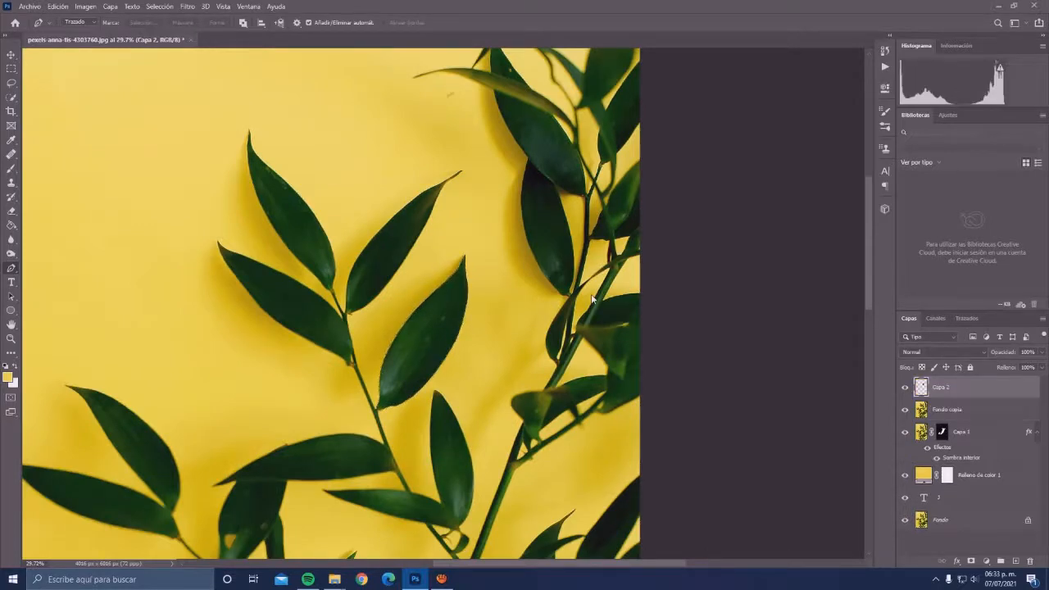
- Trace the lower edge of the horizontal central leaf with the Pen tool, from the stem to its pointed tip
{"action": "left_click_drag", "start_coordinate": [309, 555], "coordinate": [475, 349]}
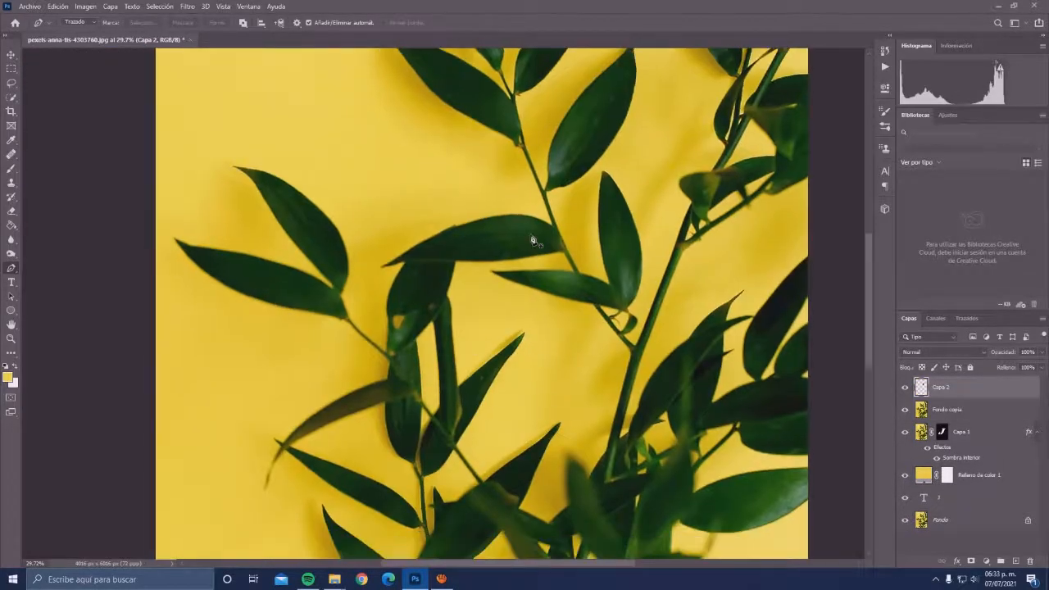
{"action": "scroll", "coordinate": [533, 240], "scroll_direction": "up", "scroll_amount": 2}
{"action": "scroll", "coordinate": [531, 240], "scroll_direction": "up", "scroll_amount": 6}
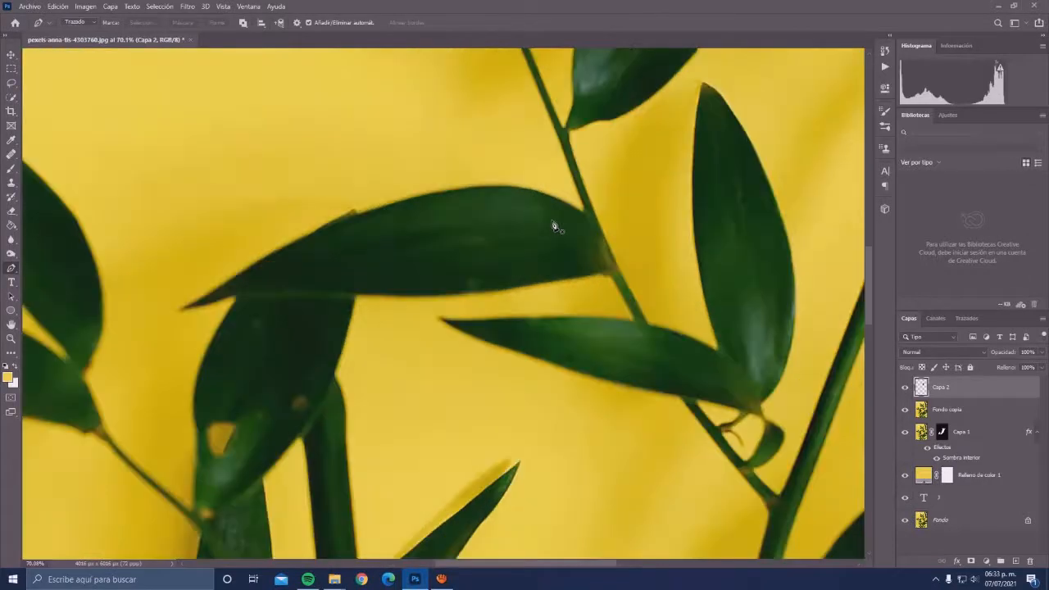
{"action": "left_click", "coordinate": [611, 278]}
{"action": "left_click_drag", "start_coordinate": [563, 285], "coordinate": [521, 289]}
{"action": "left_click", "coordinate": [473, 293]}
{"action": "left_click", "coordinate": [433, 298]}
{"action": "left_click", "coordinate": [370, 299]}
{"action": "left_click", "coordinate": [337, 295]}
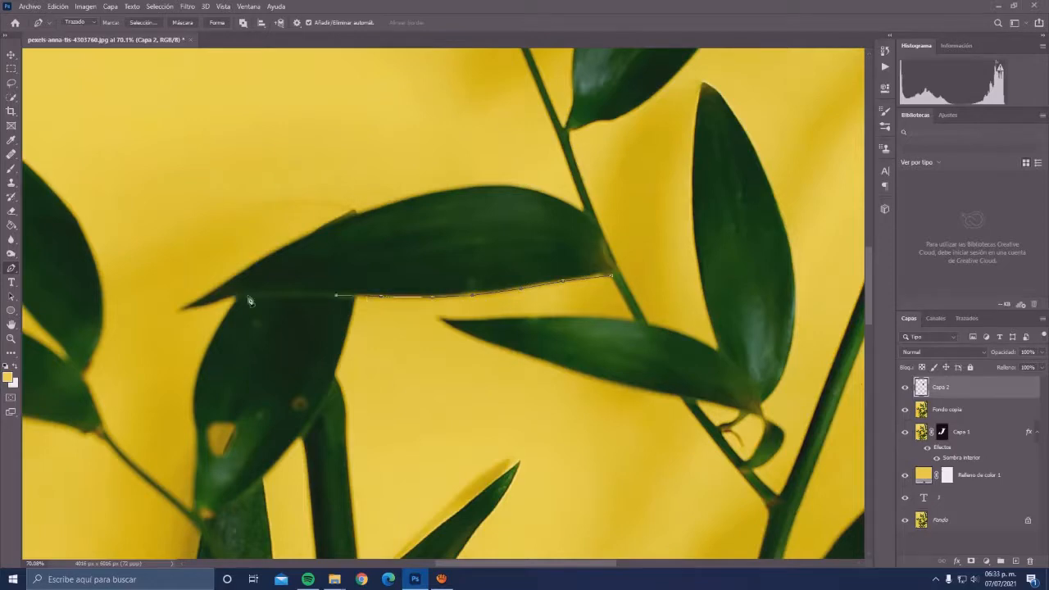
{"action": "left_click", "coordinate": [247, 298]}
{"action": "key", "text": "ctrl+z"}
{"action": "left_click", "coordinate": [271, 293]}
{"action": "left_click", "coordinate": [234, 297]}
{"action": "left_click", "coordinate": [185, 309]}
- Trace the horizontal leaf's upper edge back to the stem and close the path
{"action": "left_click", "coordinate": [264, 259]}
{"action": "left_click", "coordinate": [290, 242]}
{"action": "left_click", "coordinate": [327, 227]}
{"action": "left_click", "coordinate": [358, 216]}
{"action": "left_click", "coordinate": [378, 206]}
{"action": "left_click", "coordinate": [421, 196]}
{"action": "left_click", "coordinate": [451, 190]}
{"action": "left_click", "coordinate": [508, 185]}
{"action": "left_click", "coordinate": [549, 194]}
{"action": "left_click", "coordinate": [586, 217]}
{"action": "left_click", "coordinate": [604, 233]}
{"action": "left_click", "coordinate": [612, 278]}
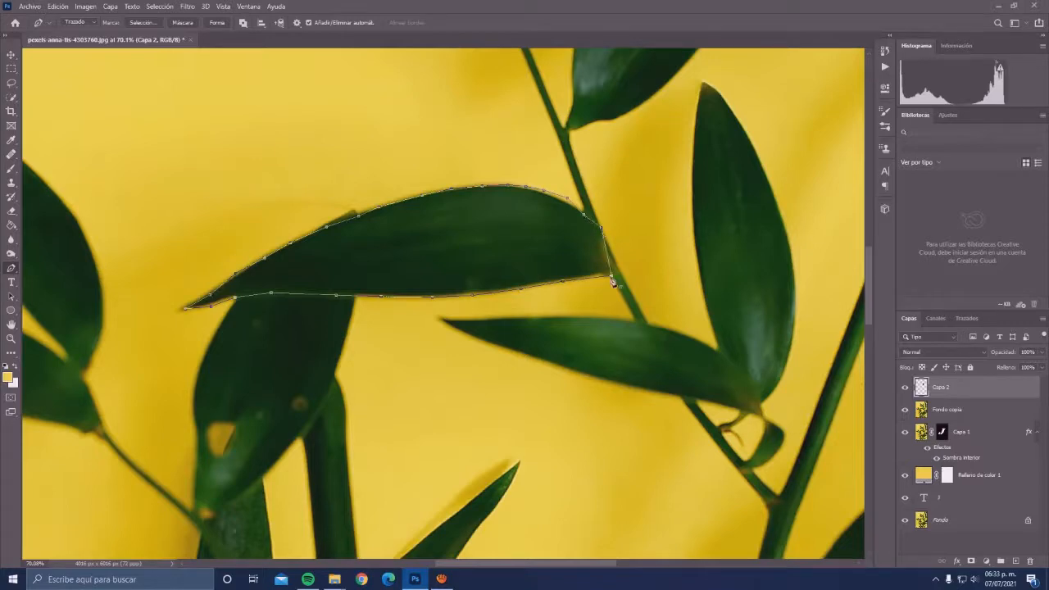
- Turn the horizontal leaf path into a selection and copy that leaf from the Fondo copia layer to a new layer
{"action": "right_click", "coordinate": [548, 263]}
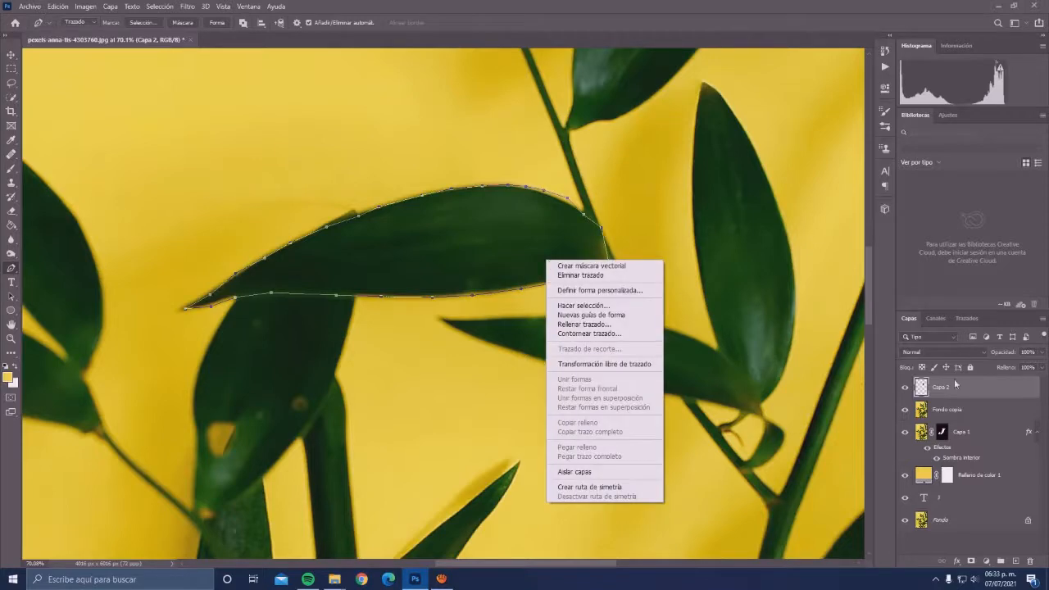
{"action": "left_click", "coordinate": [592, 249]}
{"action": "left_click", "coordinate": [930, 411]}
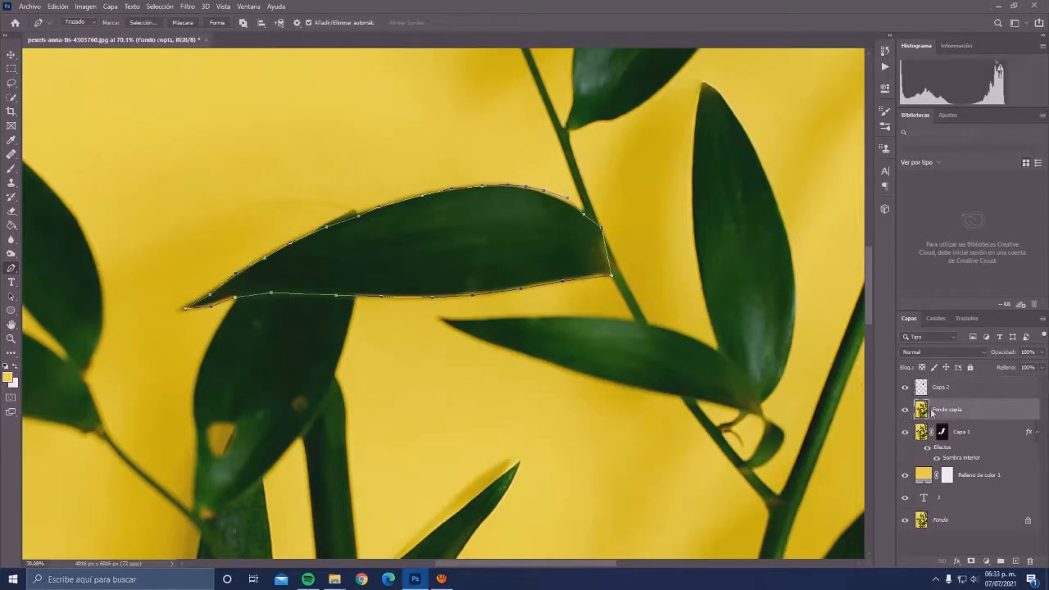
{"action": "right_click", "coordinate": [479, 235]}
{"action": "left_click", "coordinate": [541, 280]}
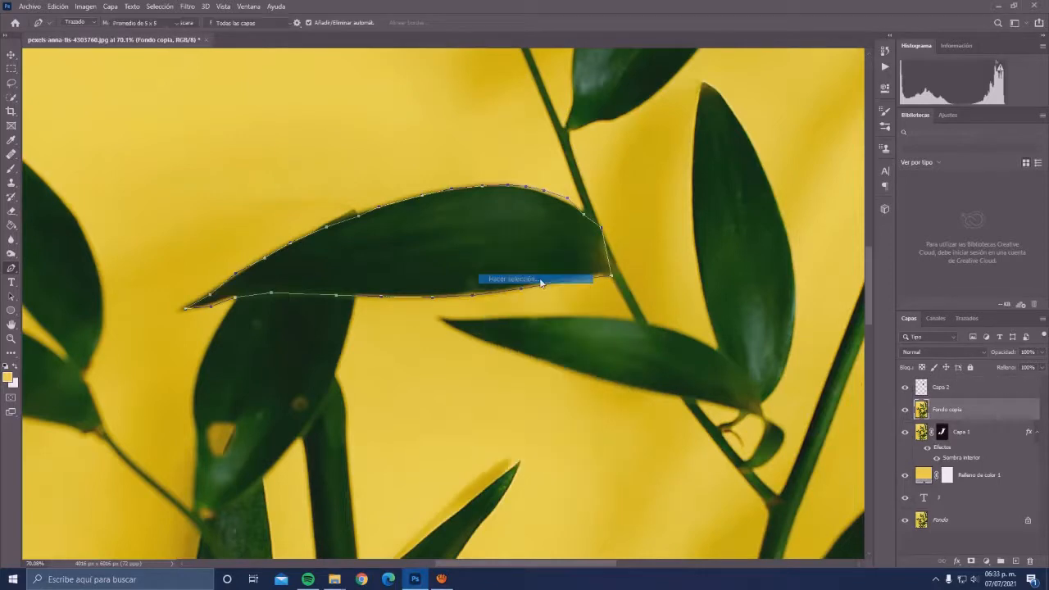
{"action": "left_click", "coordinate": [599, 155]}
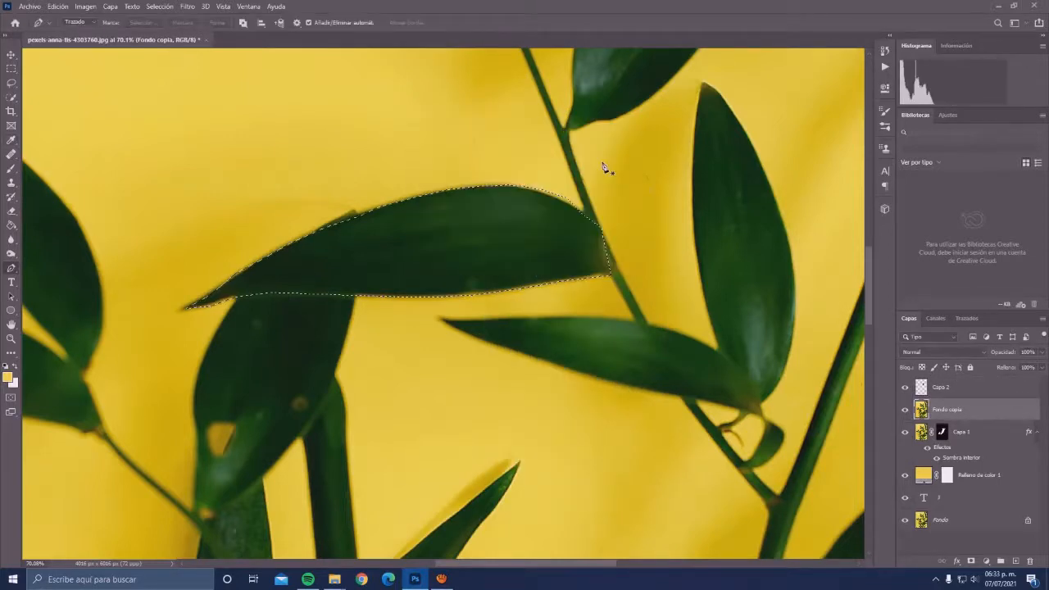
{"action": "key", "text": "ctrl+j"}
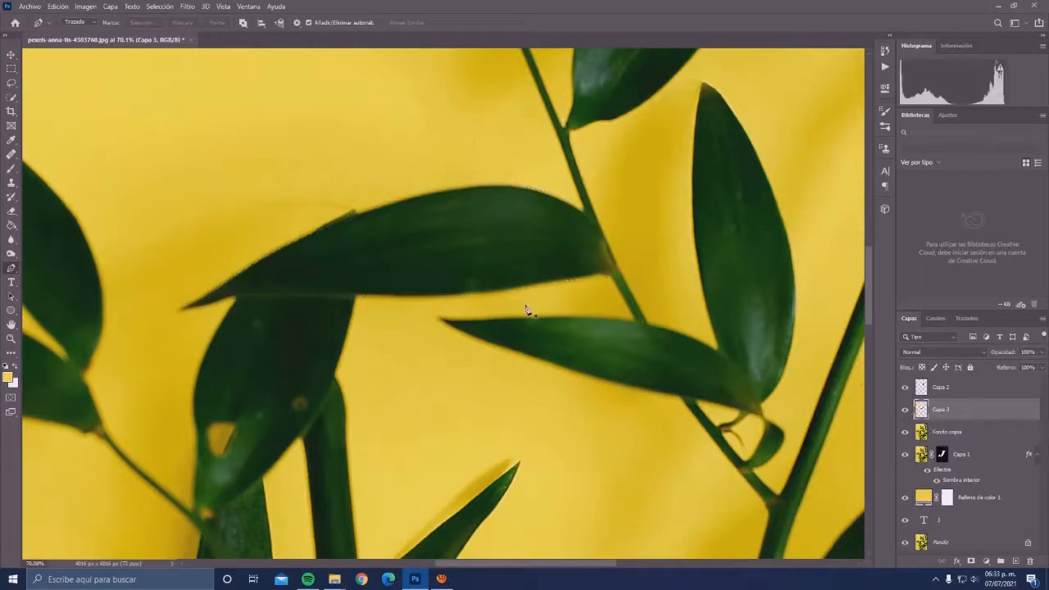
- Trace the lower edge of the curved brownish leaf with the Pen tool, from the stem down to its thin tip
{"action": "scroll", "coordinate": [380, 417], "scroll_direction": "down", "scroll_amount": 3}
{"action": "scroll", "coordinate": [250, 514], "scroll_direction": "up", "scroll_amount": 3}
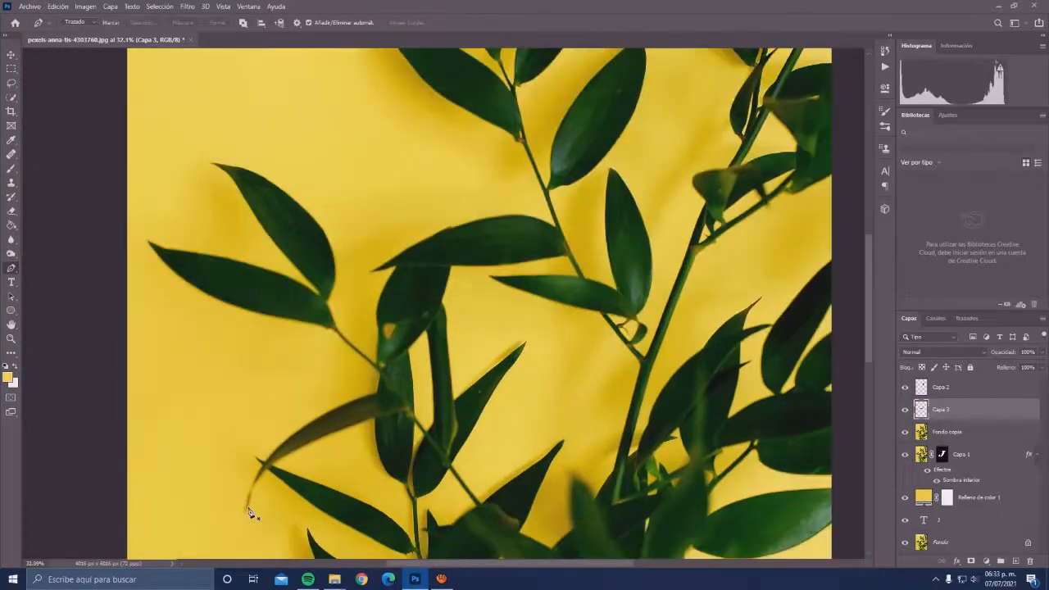
{"action": "scroll", "coordinate": [518, 287], "scroll_direction": "up", "scroll_amount": 3}
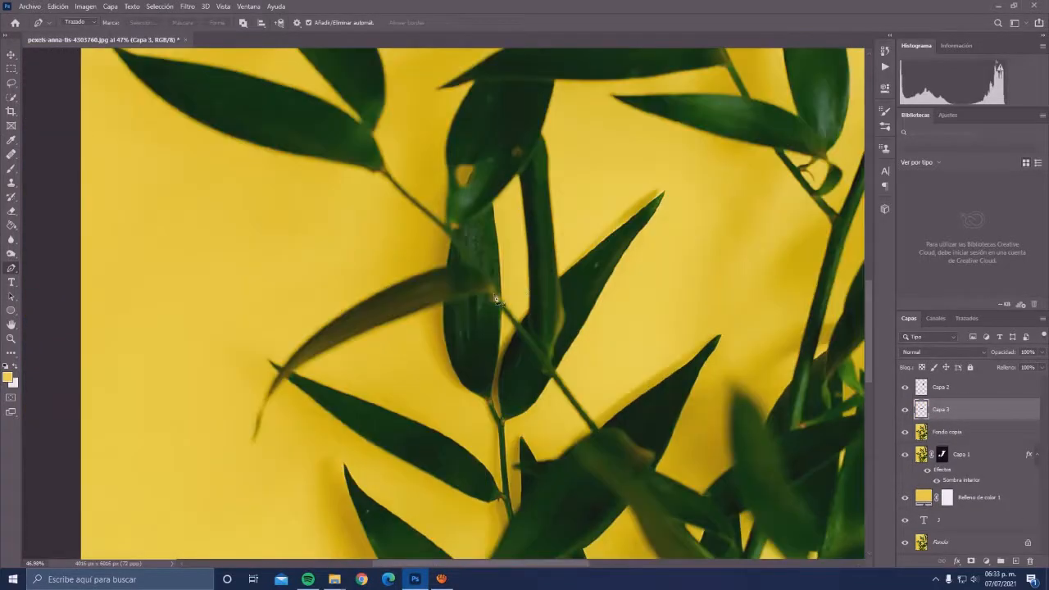
{"action": "left_click", "coordinate": [495, 293]}
{"action": "left_click", "coordinate": [443, 301]}
{"action": "left_click_drag", "start_coordinate": [444, 303], "coordinate": [425, 312]}
{"action": "left_click", "coordinate": [443, 302], "text": "alt"}
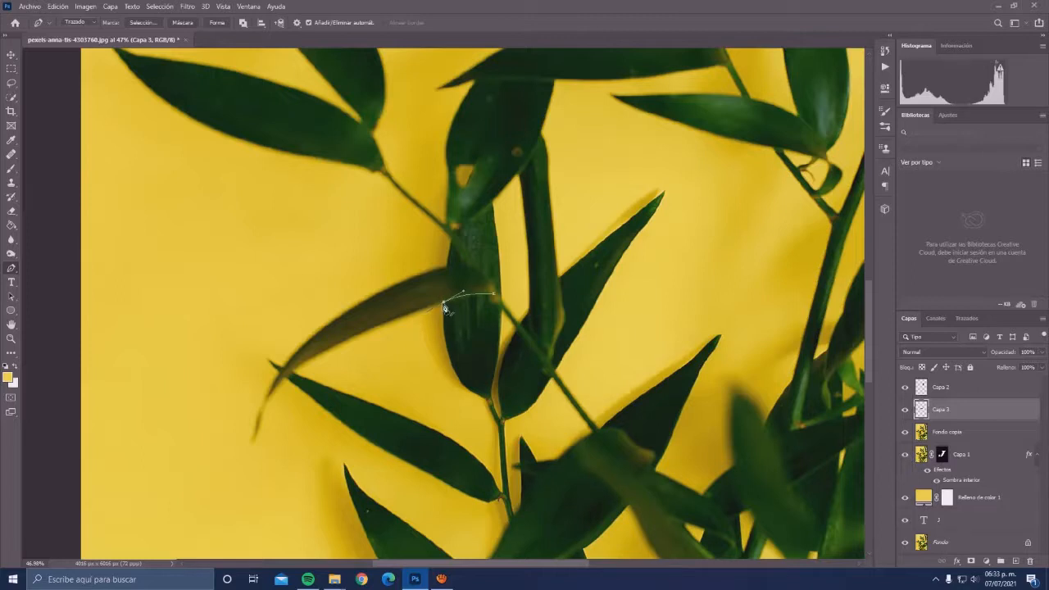
{"action": "left_click", "coordinate": [370, 330]}
{"action": "left_click", "coordinate": [343, 346]}
{"action": "key", "text": "ctrl+z"}
{"action": "left_click", "coordinate": [339, 351]}
{"action": "left_click", "coordinate": [287, 378]}
{"action": "left_click", "coordinate": [278, 391]}
{"action": "left_click", "coordinate": [259, 440]}
- Trace around the curved leaf's tip and along its upper edge back to the stem to complete the outline
{"action": "left_click", "coordinate": [256, 443]}
{"action": "left_click", "coordinate": [260, 415]}
{"action": "left_click_drag", "start_coordinate": [384, 289], "coordinate": [390, 286]}
{"action": "left_click", "coordinate": [439, 274]}
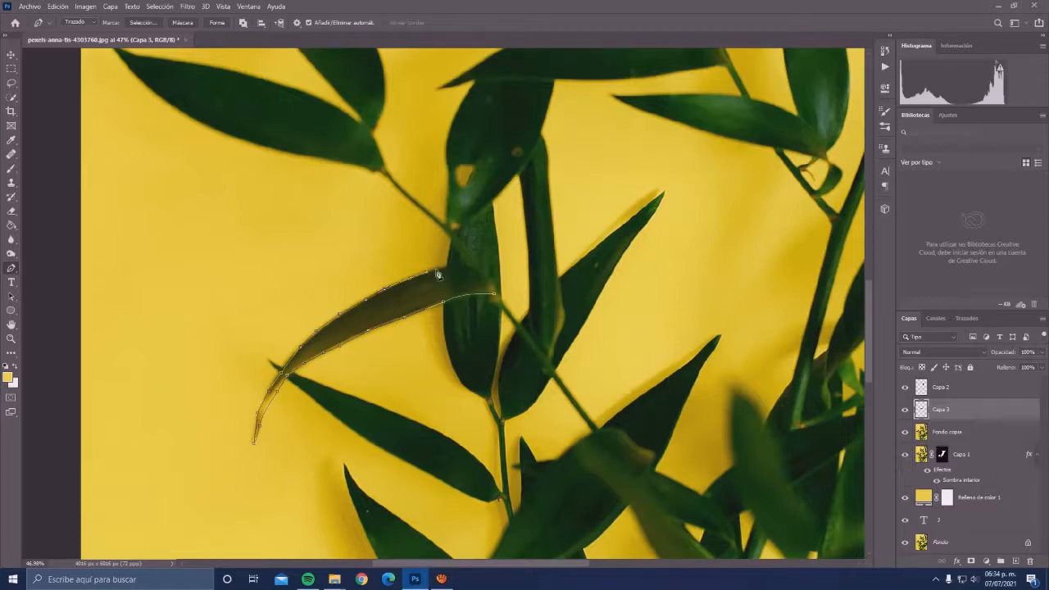
{"action": "left_click", "coordinate": [470, 267]}
{"action": "left_click", "coordinate": [487, 285]}
- Convert the curved leaf path into a selection with 0 px feather and copy the leaf from Fondo copia to a new layer
{"action": "right_click", "coordinate": [417, 287]}
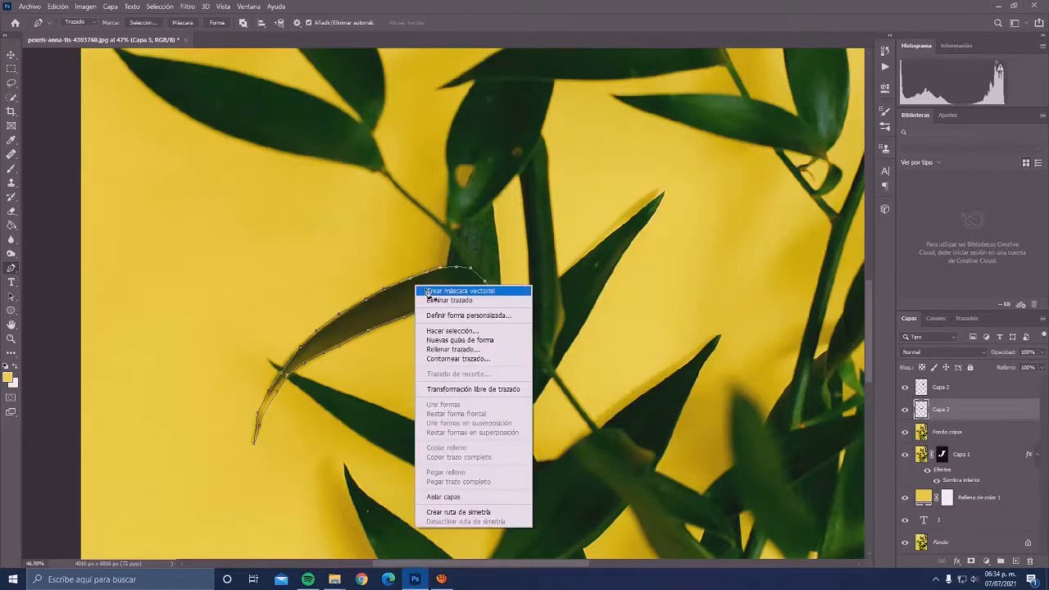
{"action": "left_click", "coordinate": [455, 331]}
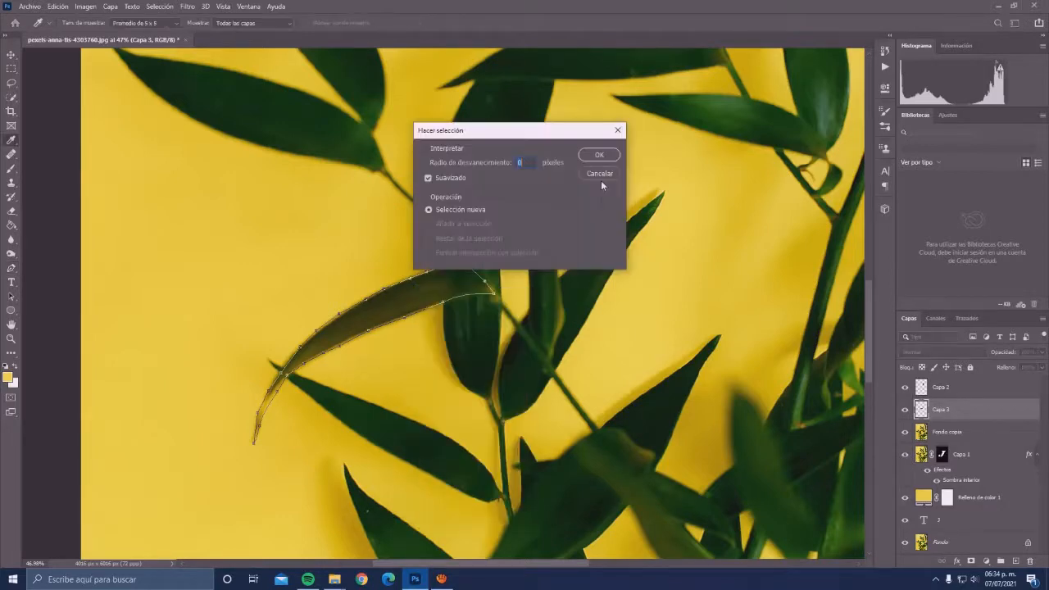
{"action": "left_click", "coordinate": [609, 158]}
{"action": "key", "text": "ctrl+j"}
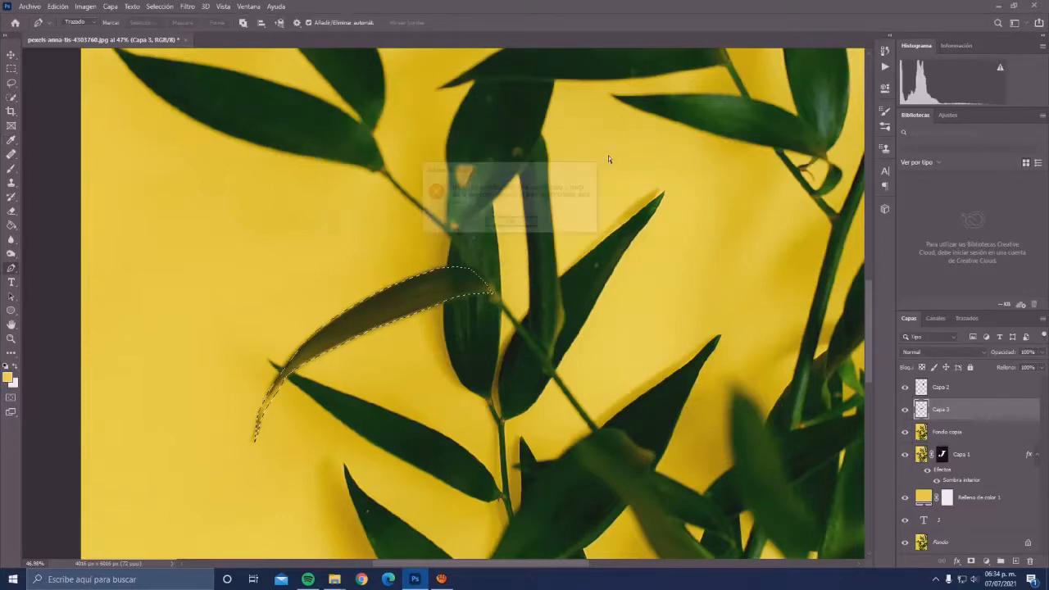
{"action": "left_click", "coordinate": [512, 223]}
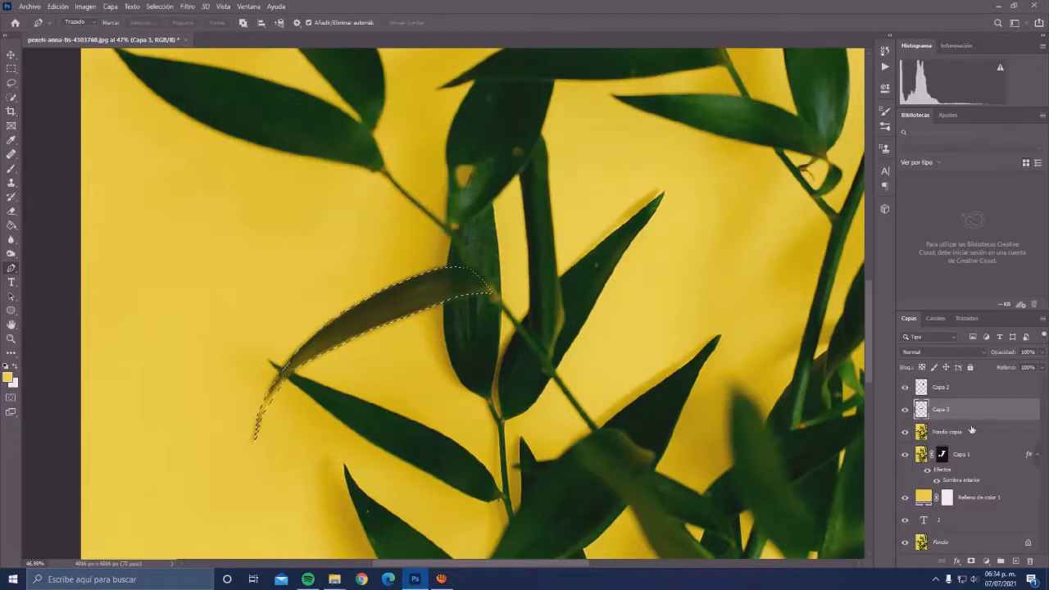
{"action": "left_click", "coordinate": [972, 430]}
{"action": "key", "text": "ctrl+j"}
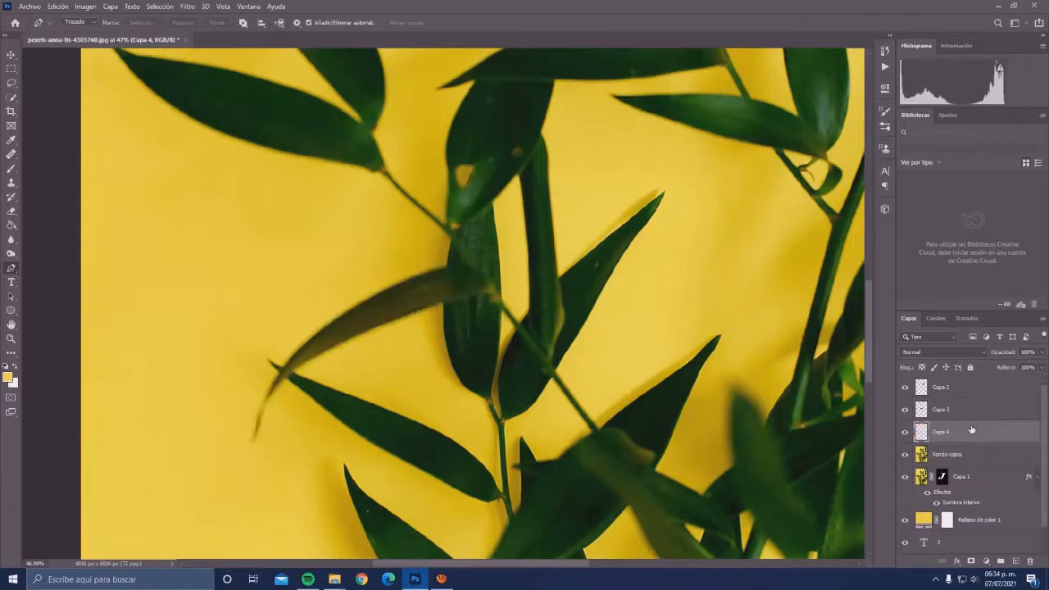
- Merge the Capa 2, Capa 3 and Capa 4 leaf layers into one and hide the Fondo copia layer
{"action": "left_click", "coordinate": [958, 388], "text": "shift"}
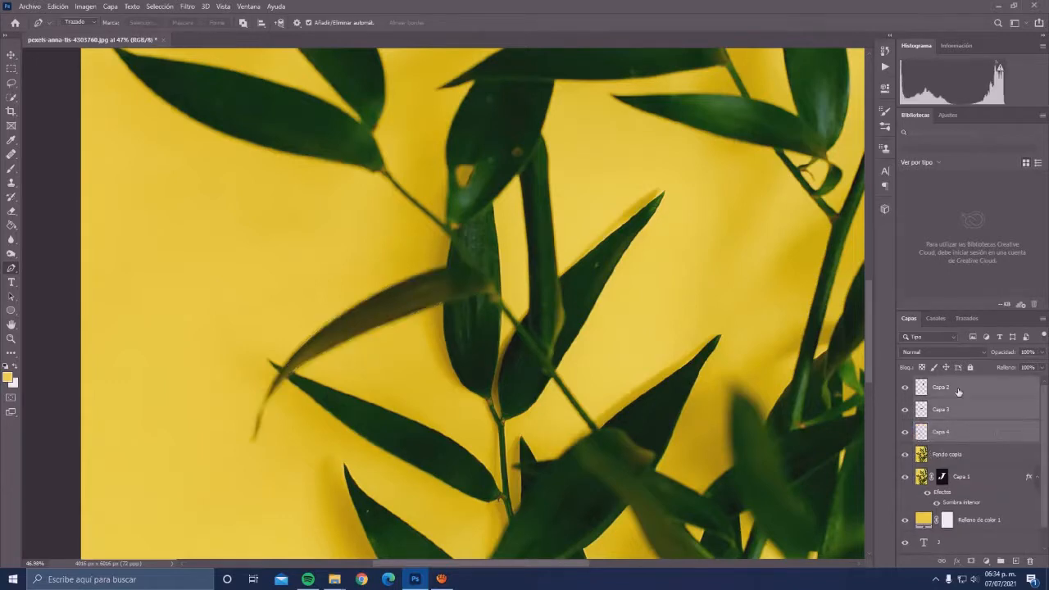
{"action": "right_click", "coordinate": [958, 388]}
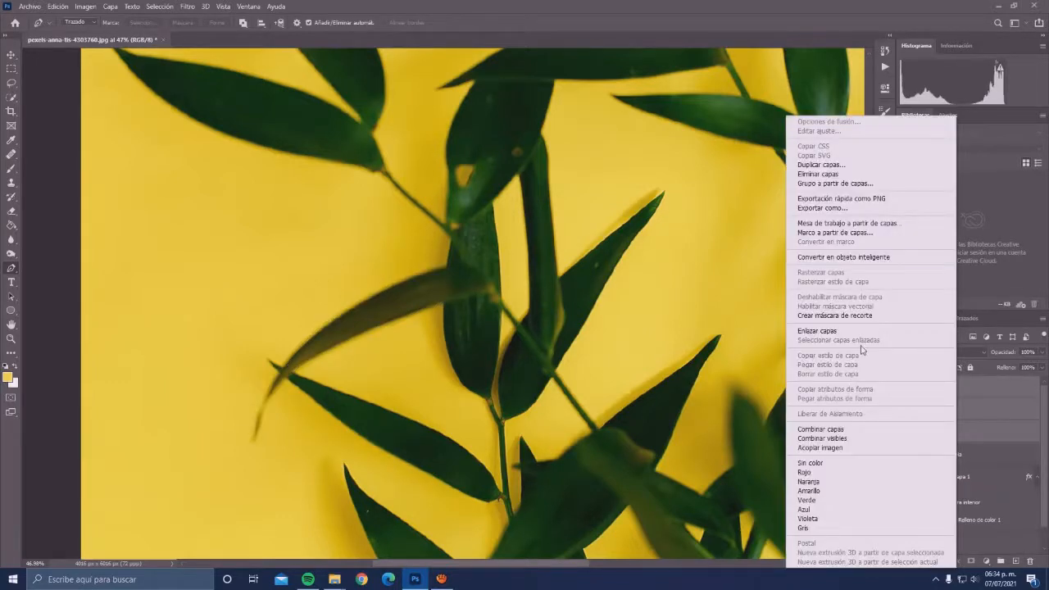
{"action": "left_click", "coordinate": [854, 433]}
{"action": "left_click", "coordinate": [906, 410]}
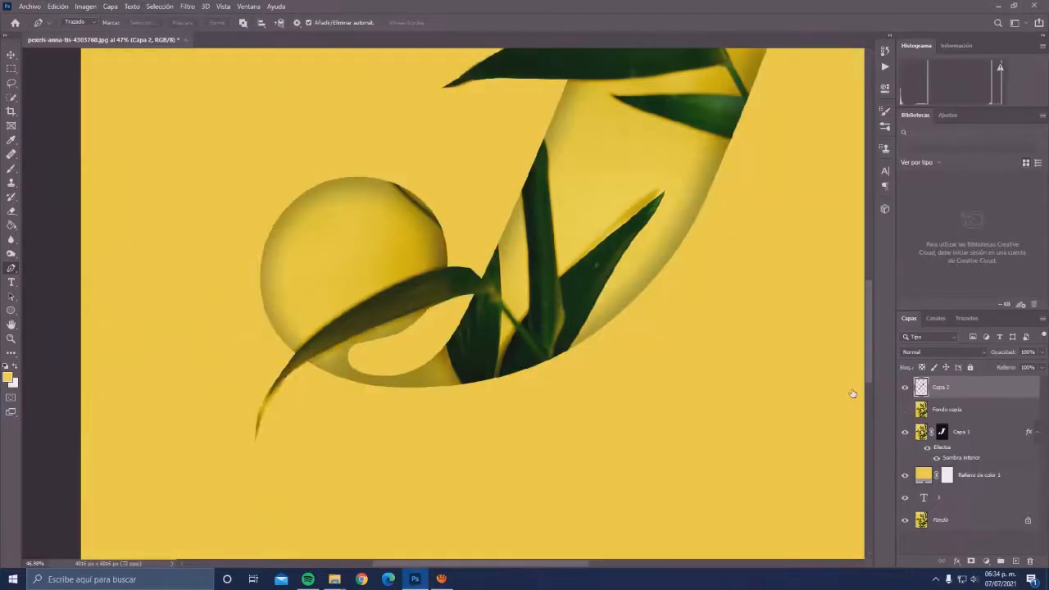
- Load the J-shaped mask of Capa 1 as a selection with the merged leaf layer active
{"action": "scroll", "coordinate": [852, 394], "scroll_direction": "down", "scroll_amount": 2}
{"action": "scroll", "coordinate": [587, 233], "scroll_direction": "down", "scroll_amount": 2}
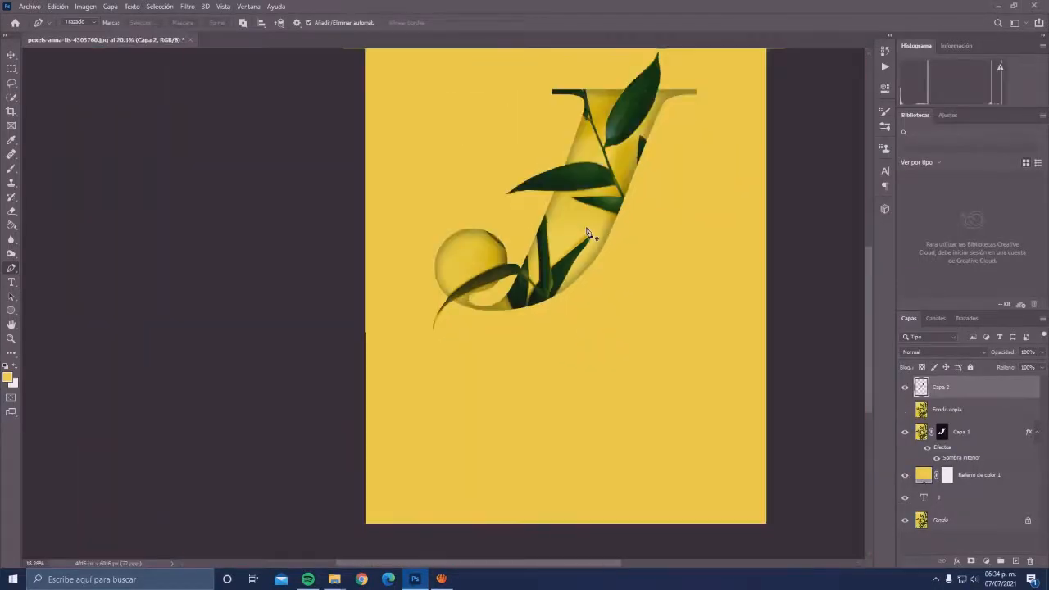
{"action": "left_click_drag", "start_coordinate": [587, 233], "coordinate": [455, 341]}
{"action": "scroll", "coordinate": [491, 174], "scroll_direction": "up", "scroll_amount": 2}
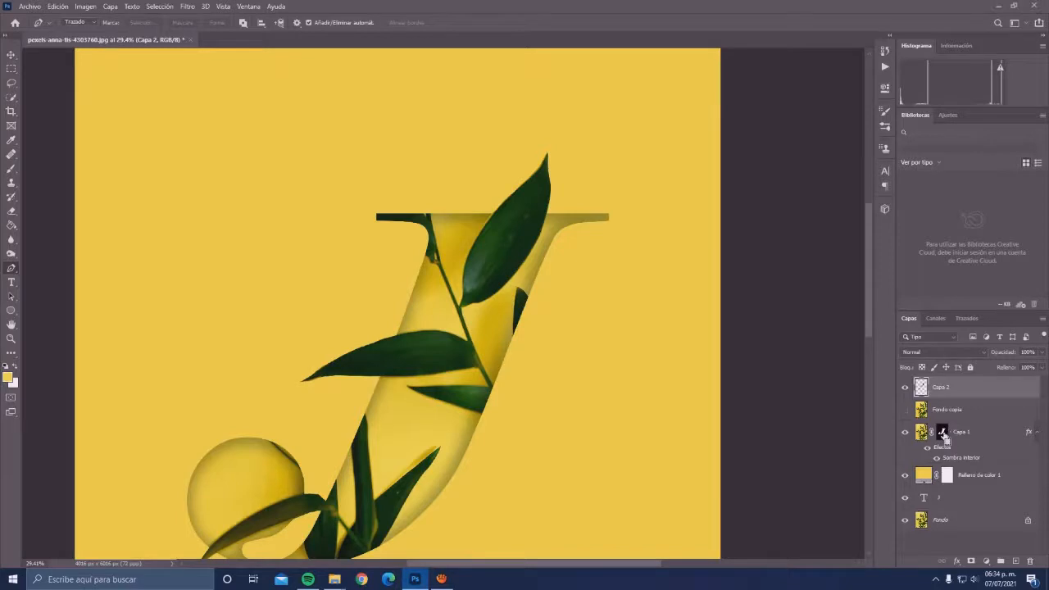
{"action": "left_click", "coordinate": [943, 435], "text": "ctrl"}
{"action": "scroll", "coordinate": [386, 291], "scroll_direction": "down", "scroll_amount": 1}
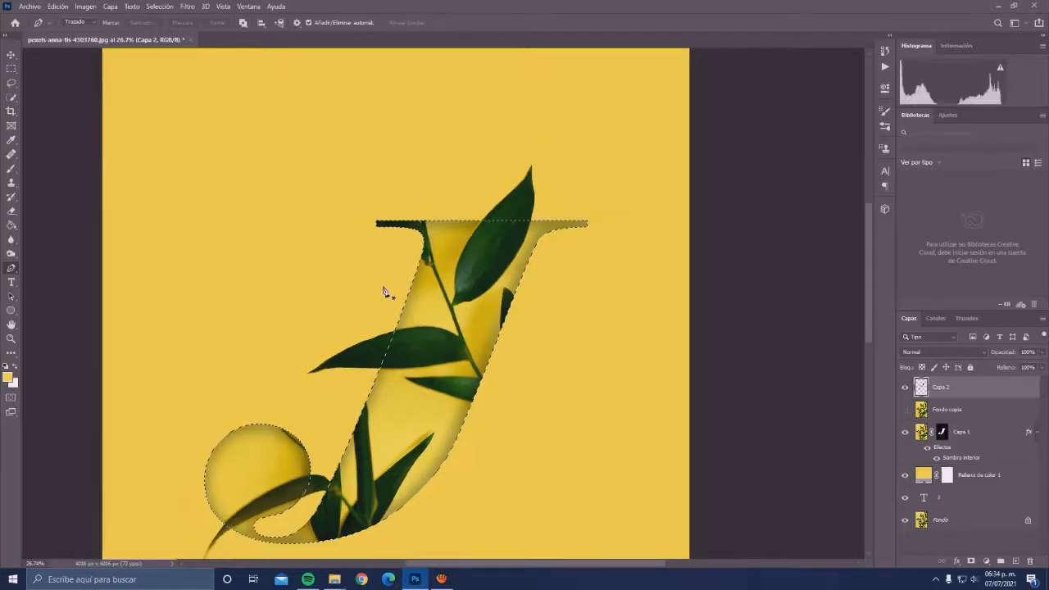
{"action": "scroll", "coordinate": [385, 292], "scroll_direction": "down", "scroll_amount": 1}
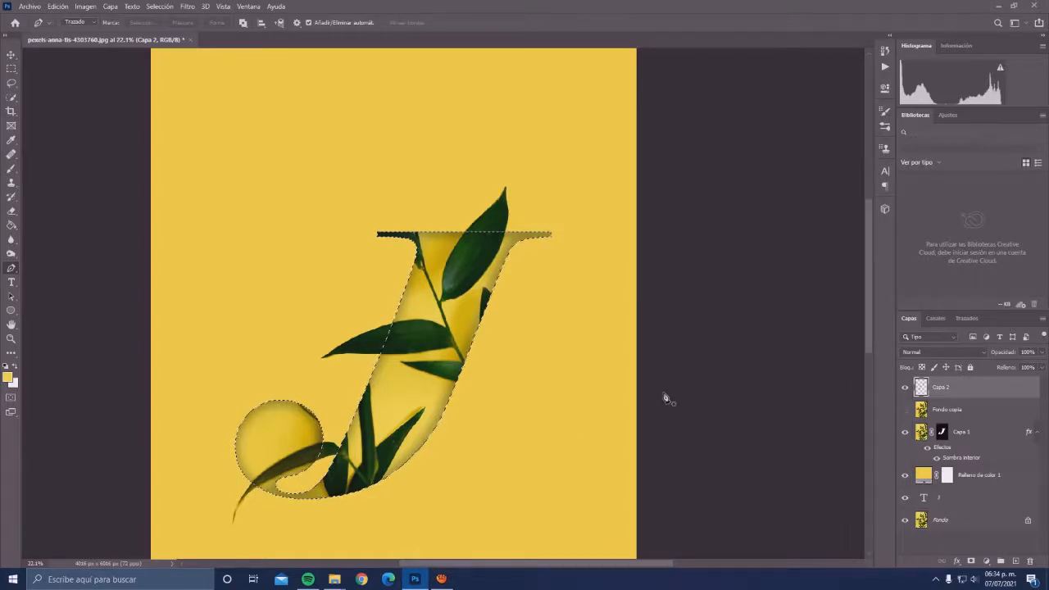
- Clear the J-shaped selection and examine the merged leaves where they cross the letter's edges
{"action": "key", "text": "ctrl+d"}
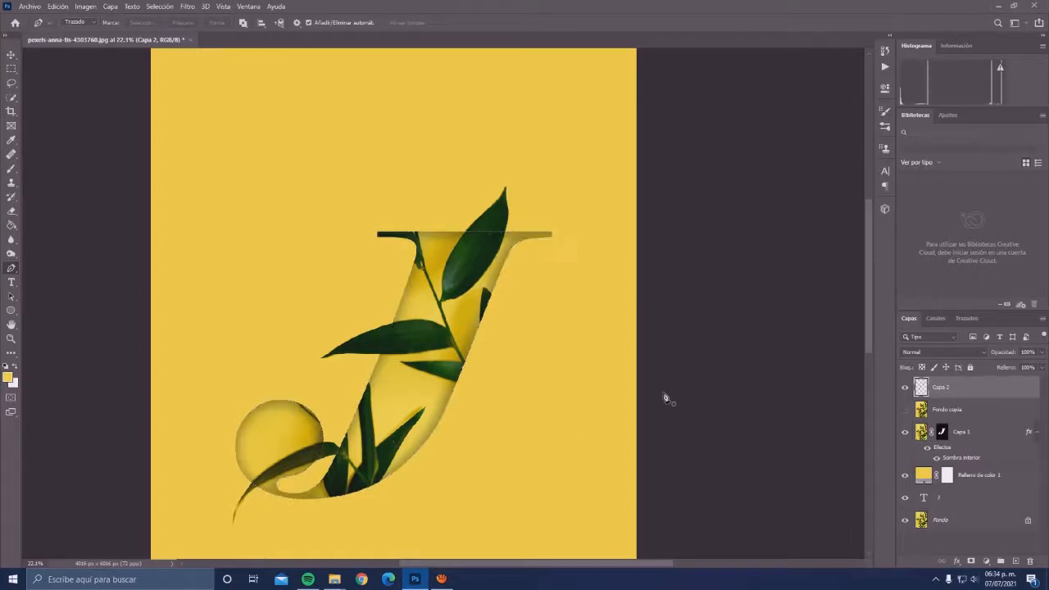
{"action": "scroll", "coordinate": [498, 229], "scroll_direction": "up", "scroll_amount": 3}
{"action": "scroll", "coordinate": [499, 228], "scroll_direction": "up", "scroll_amount": 5}
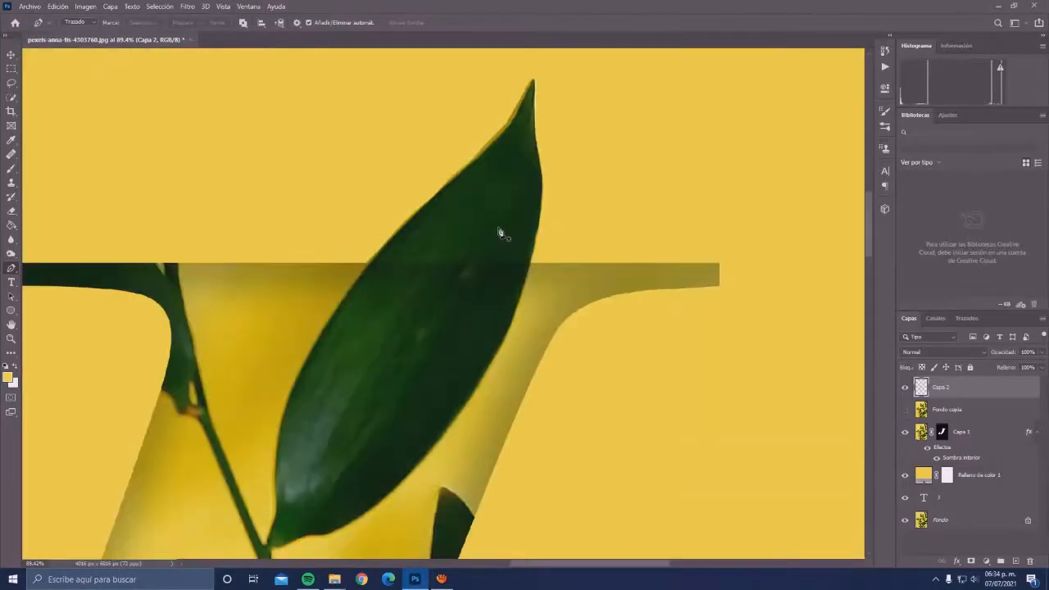
{"action": "scroll", "coordinate": [499, 233], "scroll_direction": "up", "scroll_amount": 3}
{"action": "scroll", "coordinate": [492, 262], "scroll_direction": "down", "scroll_amount": 3}
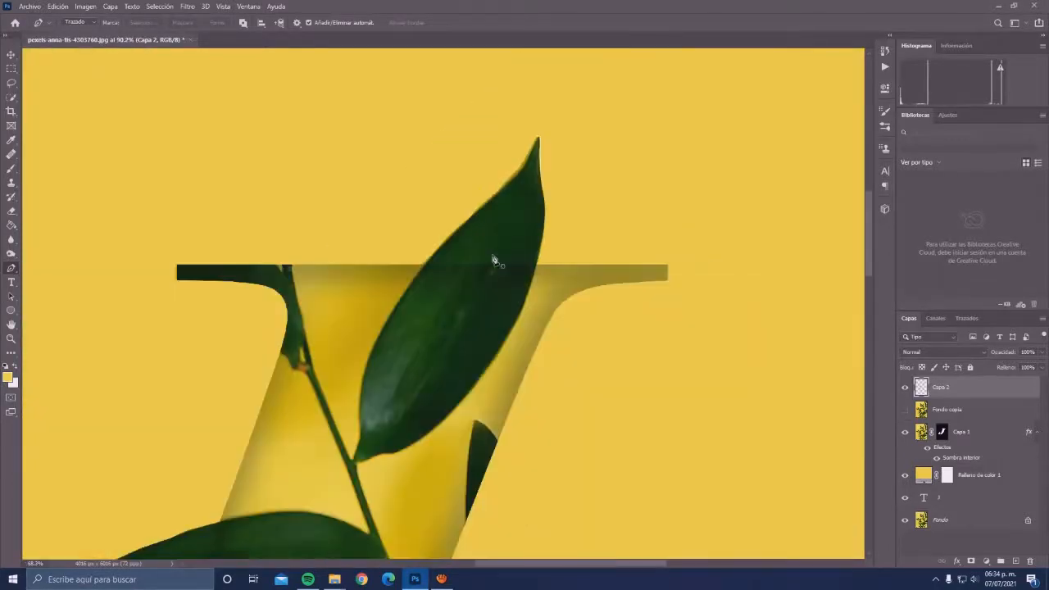
{"action": "scroll", "coordinate": [493, 261], "scroll_direction": "down", "scroll_amount": 4}
{"action": "left_click_drag", "start_coordinate": [495, 260], "coordinate": [522, 229]}
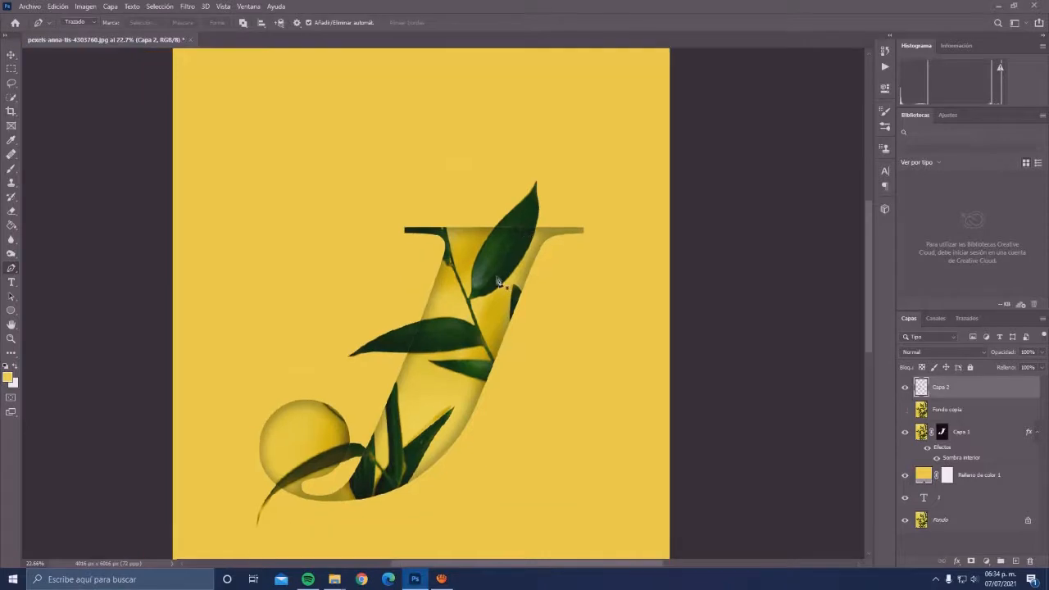
{"action": "scroll", "coordinate": [498, 281], "scroll_direction": "down", "scroll_amount": 1}
{"action": "scroll", "coordinate": [507, 264], "scroll_direction": "up", "scroll_amount": 2}
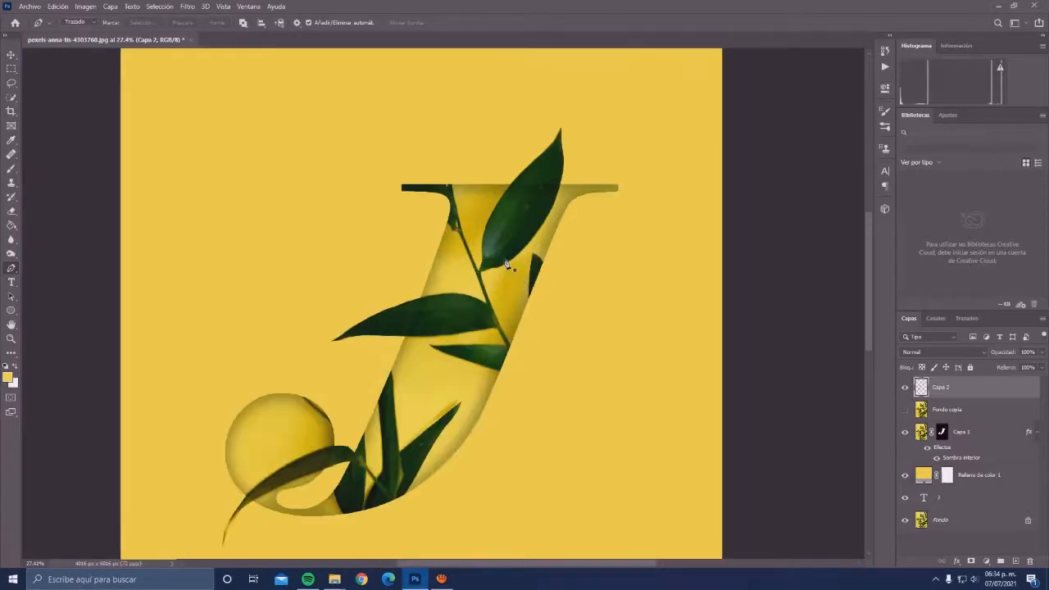
{"action": "scroll", "coordinate": [507, 265], "scroll_direction": "up", "scroll_amount": 1}
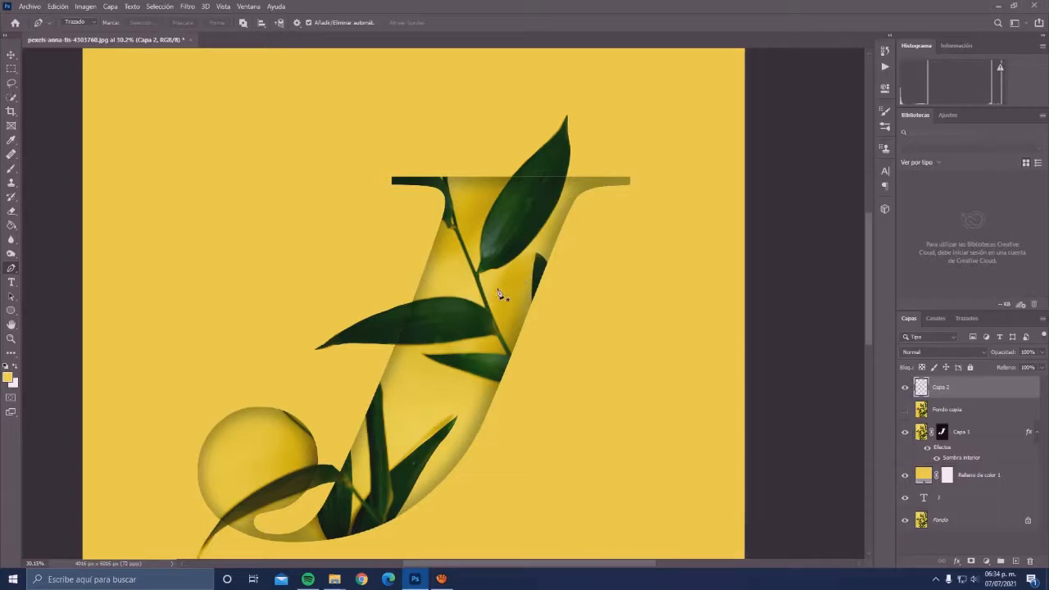
- Undo back to the J-shaped selection on the merged leaf layer, and clear the selection again
{"action": "key", "text": "ctrl+z"}
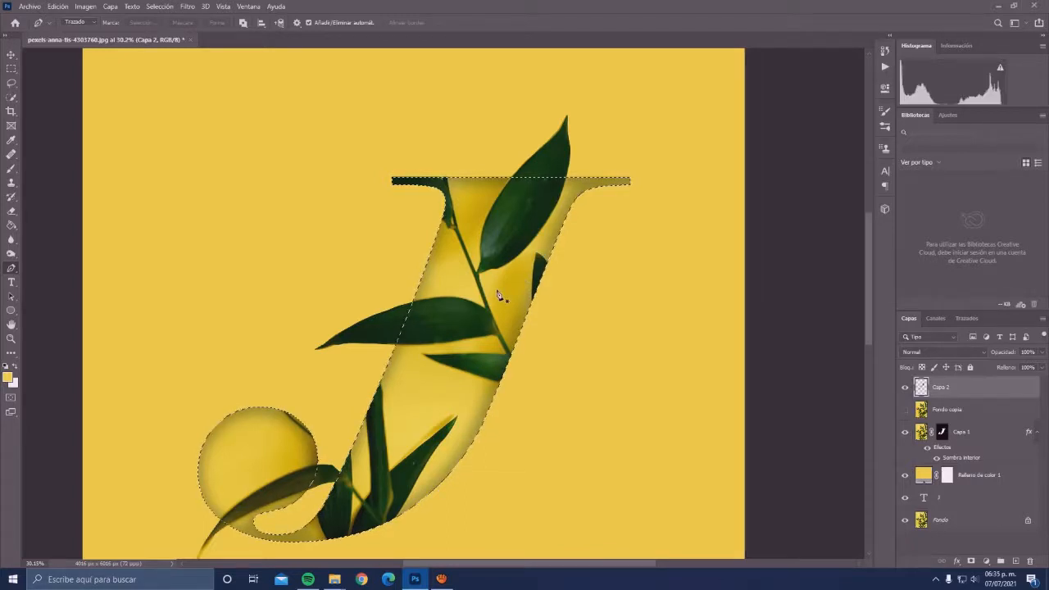
{"action": "key", "text": "ctrl+d"}
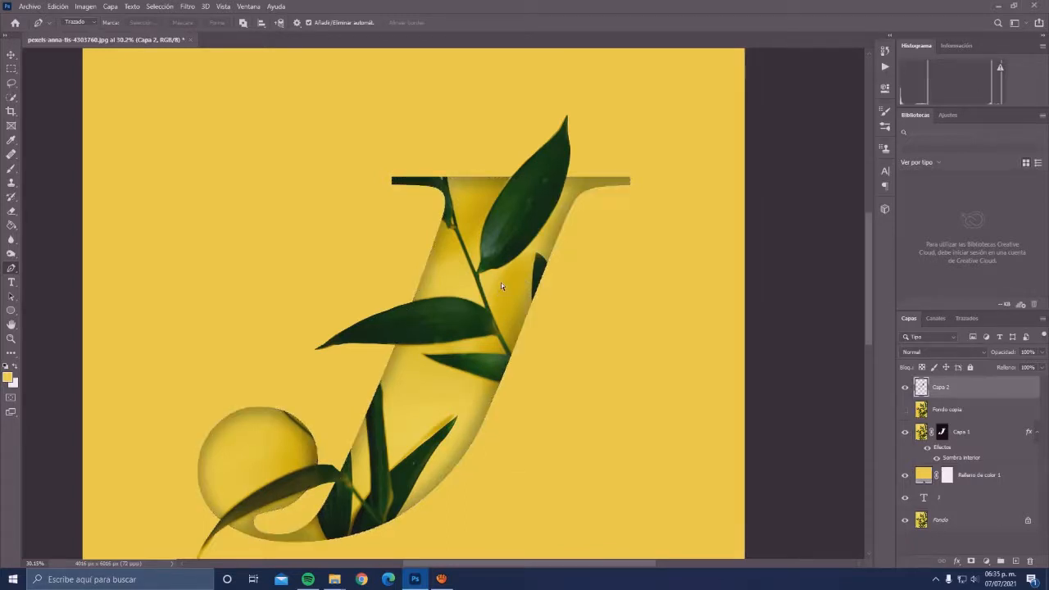
{"action": "scroll", "coordinate": [434, 336], "scroll_direction": "down", "scroll_amount": 2}
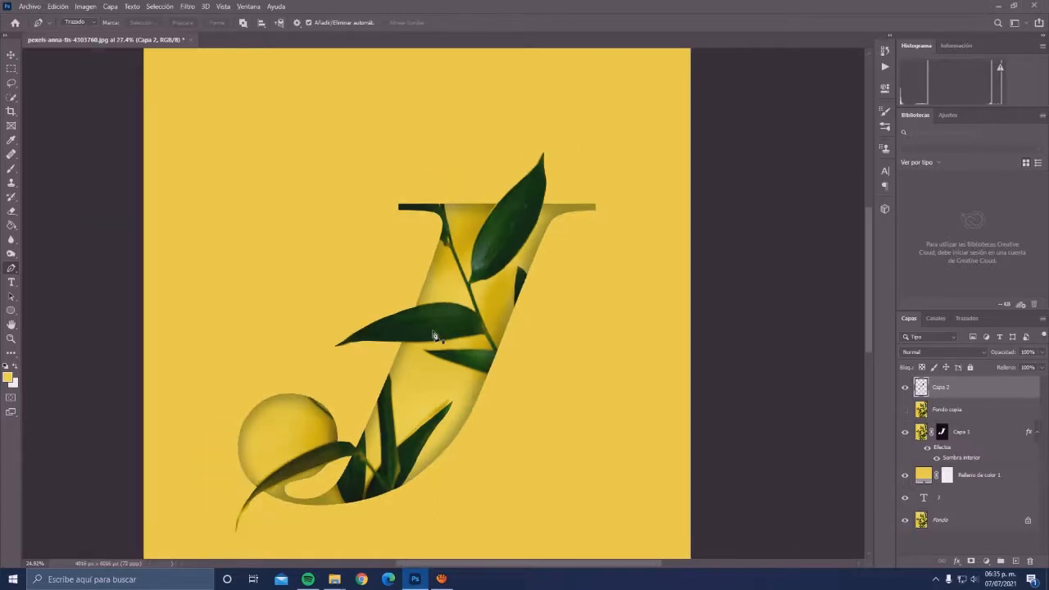
{"action": "scroll", "coordinate": [435, 336], "scroll_direction": "down", "scroll_amount": 1}
{"action": "left_click_drag", "start_coordinate": [600, 124], "coordinate": [652, 66]}
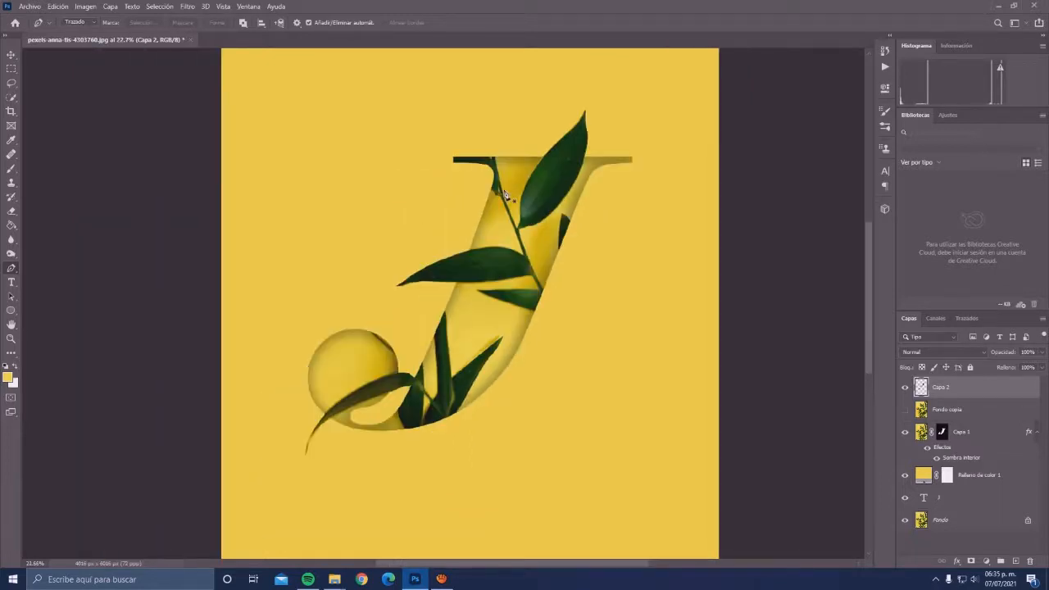
{"action": "scroll", "coordinate": [492, 253], "scroll_direction": "down", "scroll_amount": 3}
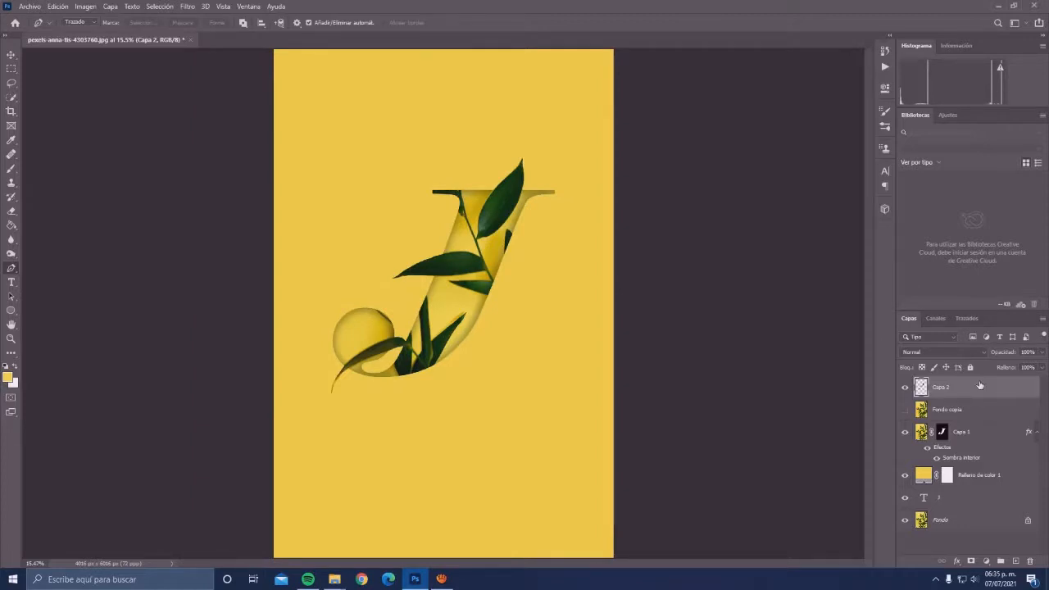
- Add a Multiply drop shadow to Capa 2 with 35% opacity, 63 px distance, 17% spread and 73 px size
{"action": "double_click", "coordinate": [993, 397]}
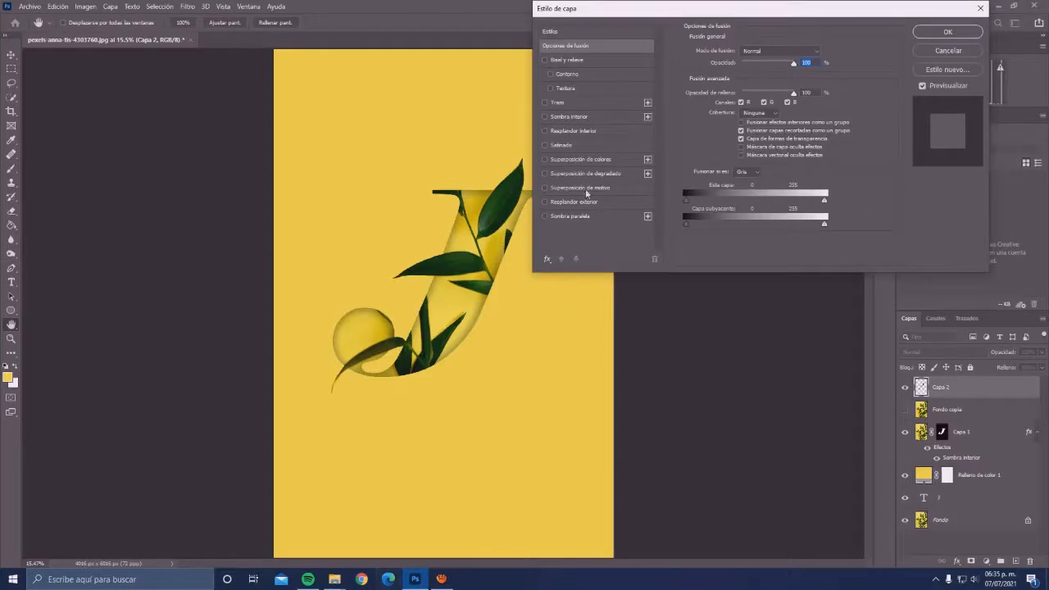
{"action": "left_click", "coordinate": [587, 217]}
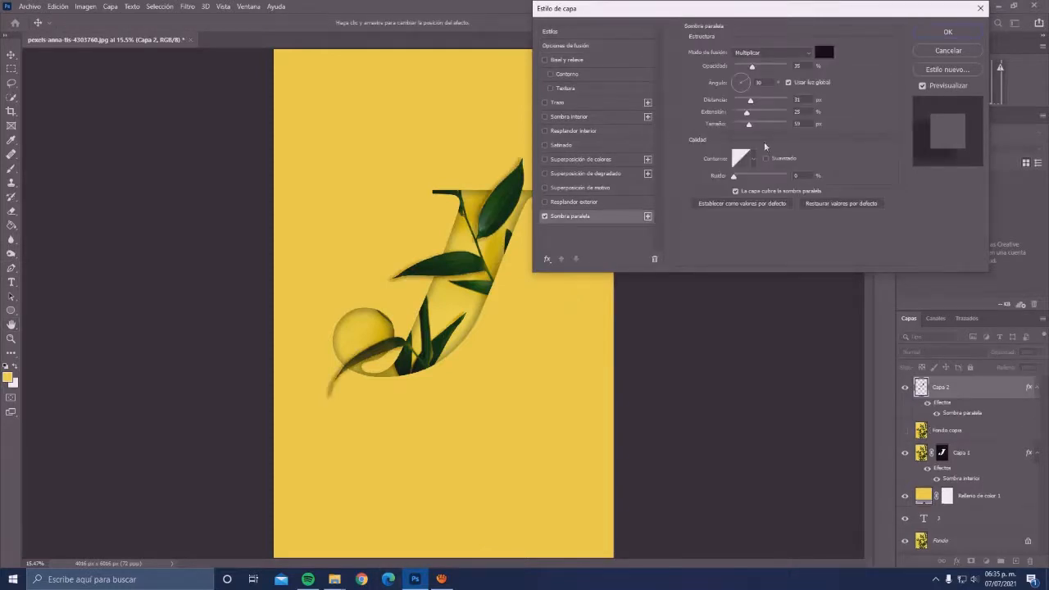
{"action": "scroll", "coordinate": [766, 146], "scroll_direction": "up", "scroll_amount": 2}
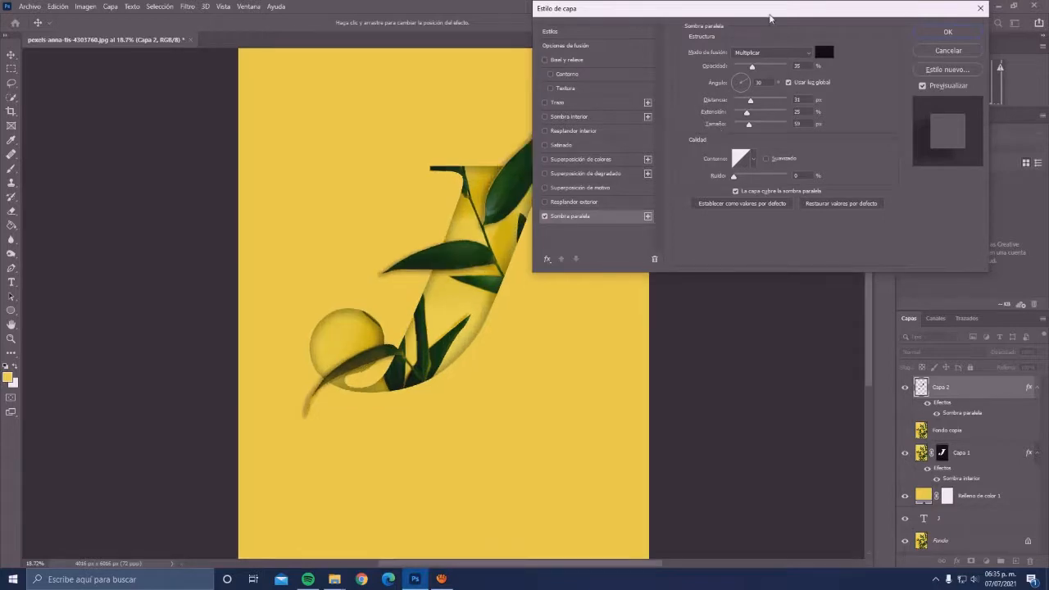
{"action": "left_click_drag", "start_coordinate": [769, 14], "coordinate": [815, 23]}
{"action": "mouse_move", "coordinate": [795, 134]}
{"action": "left_mouse_down"}
{"action": "mouse_move", "coordinate": [806, 125]}
{"action": "mouse_move", "coordinate": [792, 128]}
{"action": "left_mouse_up"}
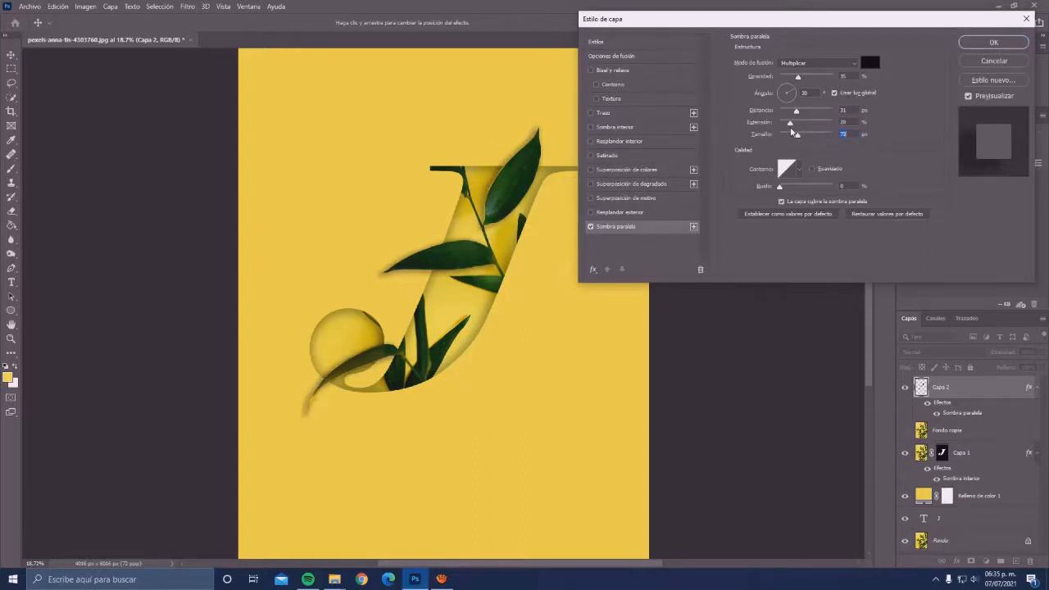
{"action": "left_click_drag", "start_coordinate": [790, 123], "coordinate": [815, 115]}
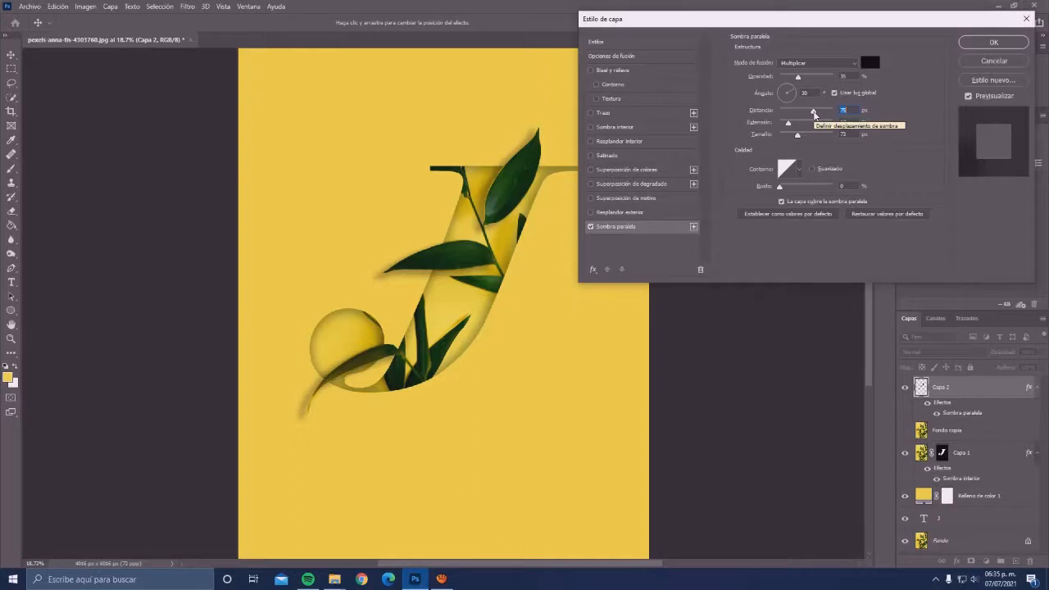
{"action": "left_click_drag", "start_coordinate": [815, 115], "coordinate": [811, 116]}
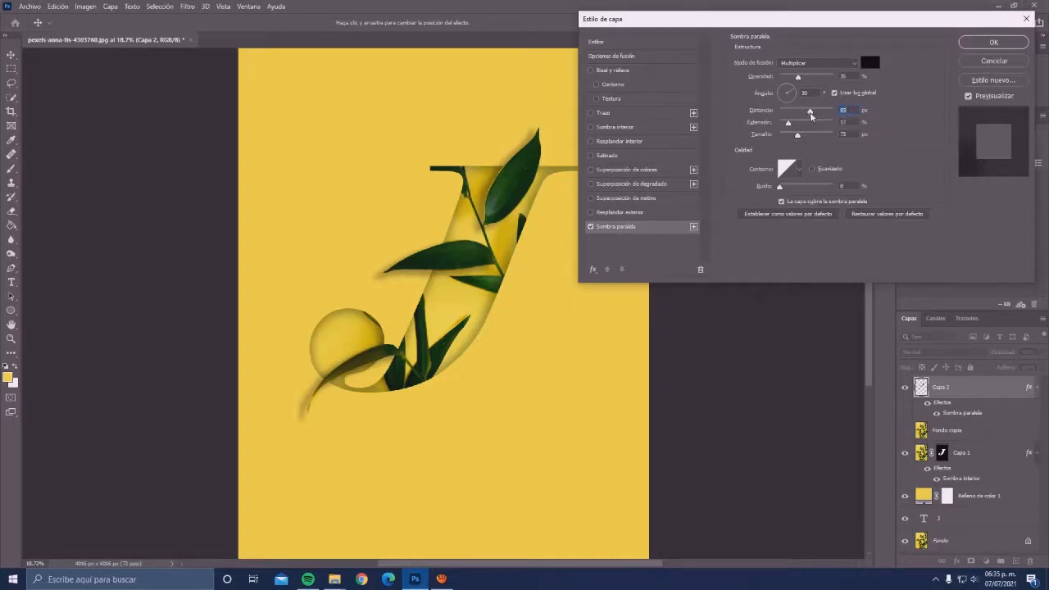
{"action": "left_click", "coordinate": [993, 41]}
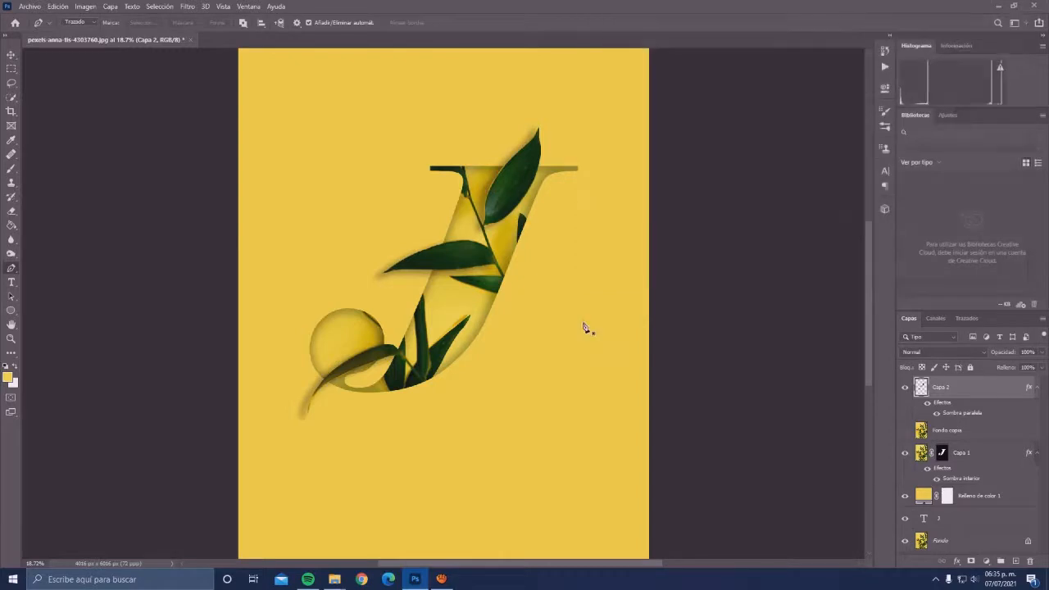
- Examine the drop shadow around the curved leaf's tip and across the whole letter
{"action": "scroll", "coordinate": [310, 420], "scroll_direction": "up", "scroll_amount": 1}
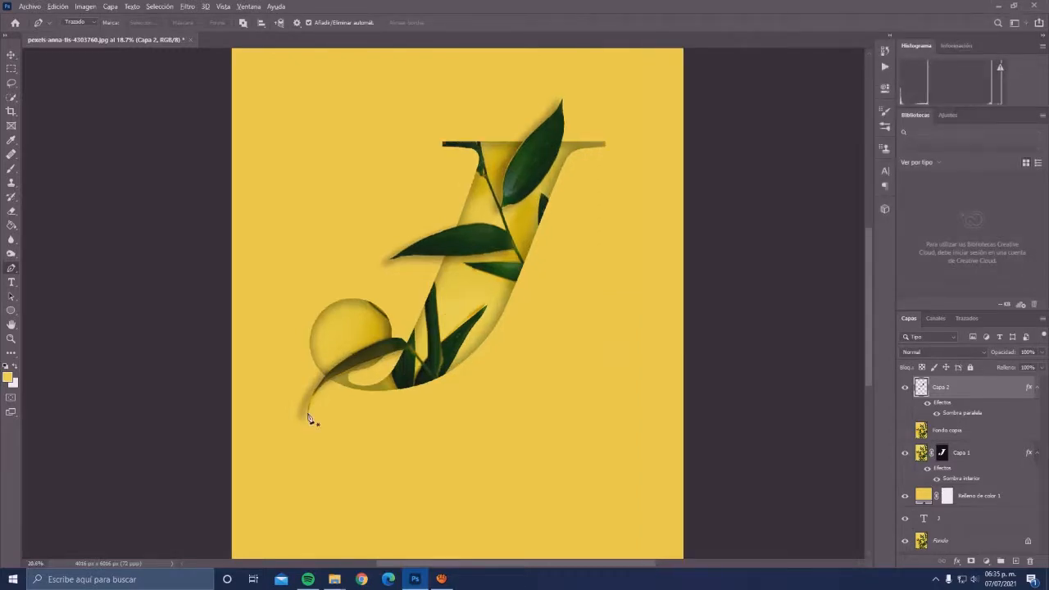
{"action": "scroll", "coordinate": [310, 420], "scroll_direction": "up", "scroll_amount": 4}
{"action": "scroll", "coordinate": [313, 402], "scroll_direction": "up", "scroll_amount": 4}
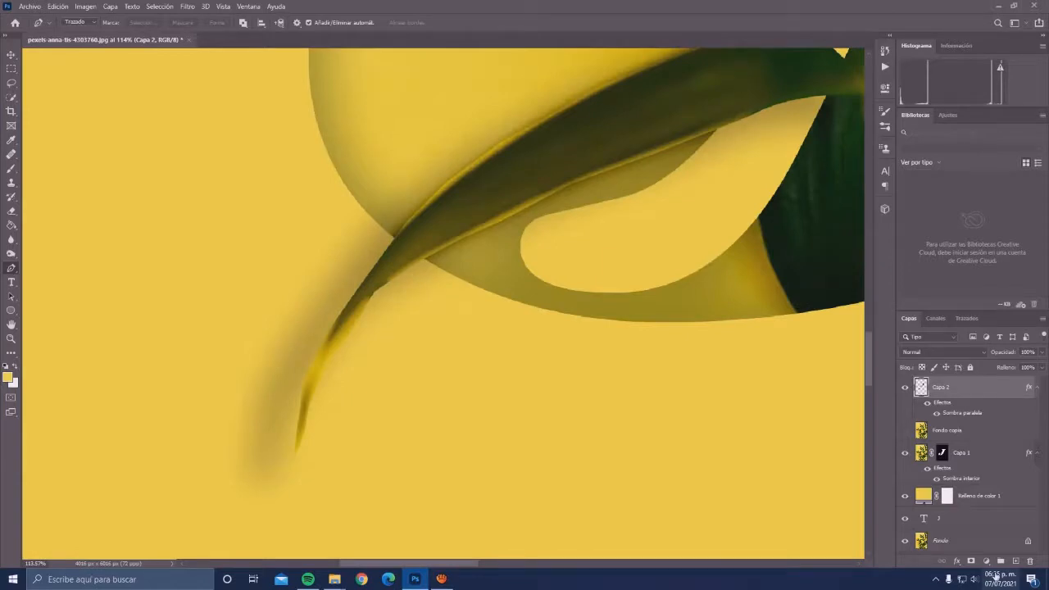
{"action": "scroll", "coordinate": [623, 330], "scroll_direction": "down", "scroll_amount": 3}
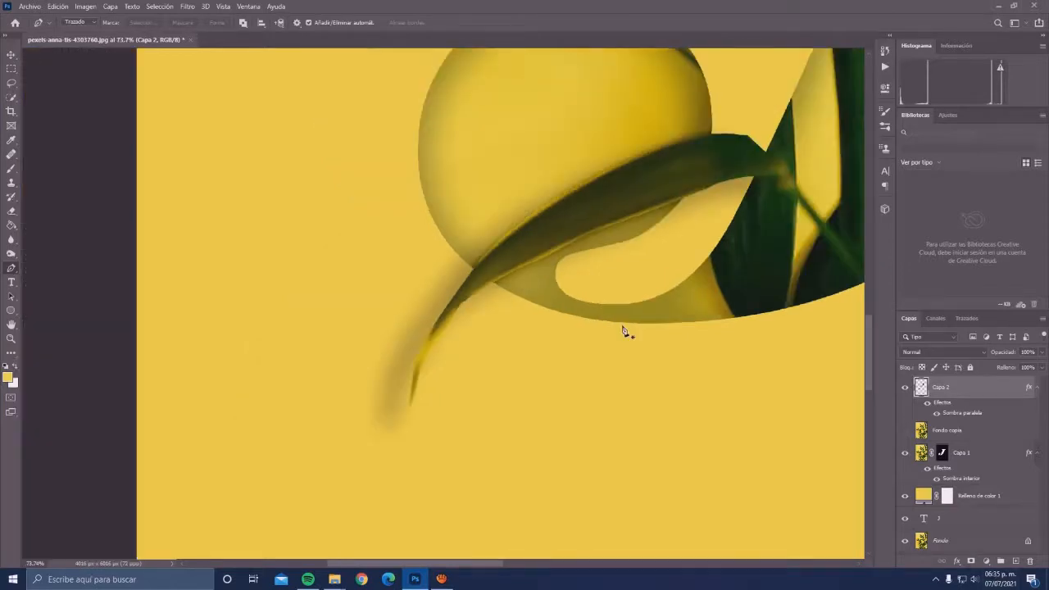
{"action": "scroll", "coordinate": [624, 330], "scroll_direction": "down", "scroll_amount": 4}
{"action": "scroll", "coordinate": [699, 301], "scroll_direction": "down", "scroll_amount": 2}
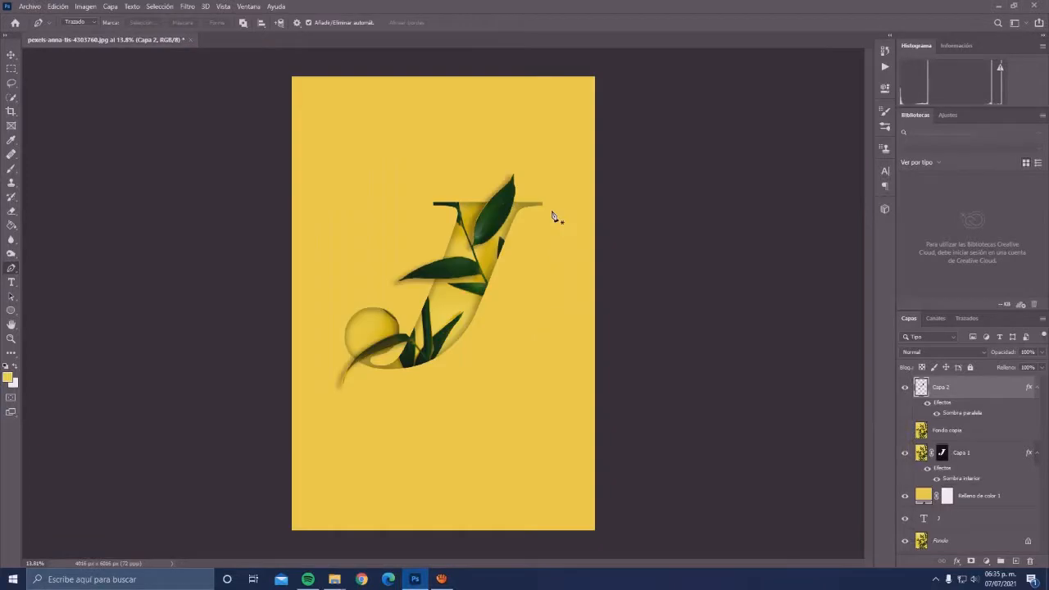
- Duplicate the Capa 2 leaf layer, hiding the original, and turn off the copy's drop shadow
{"action": "scroll", "coordinate": [487, 236], "scroll_direction": "up", "scroll_amount": 1}
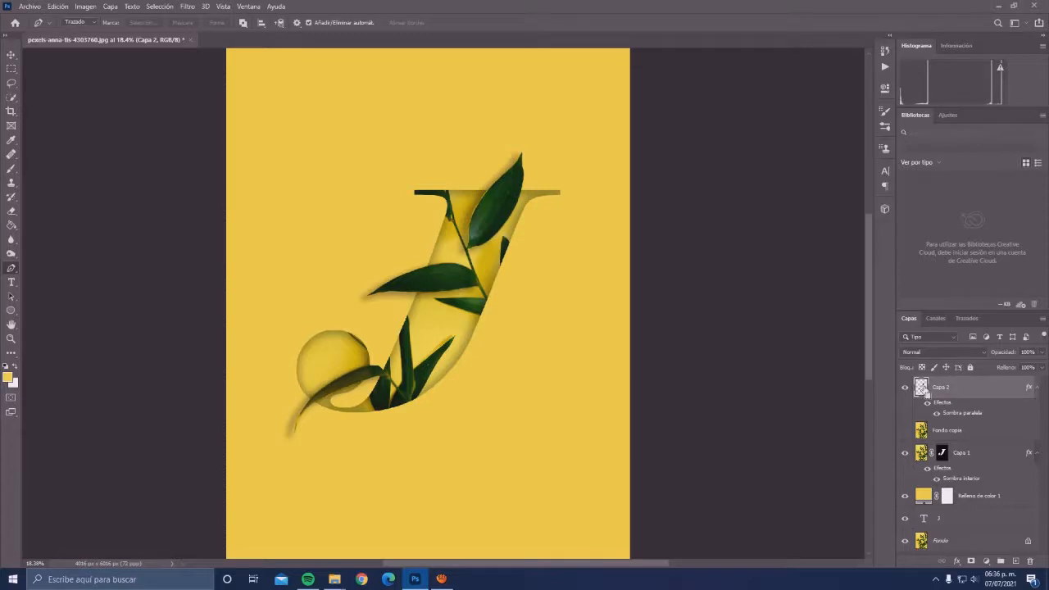
{"action": "key", "text": "ctrl+j"}
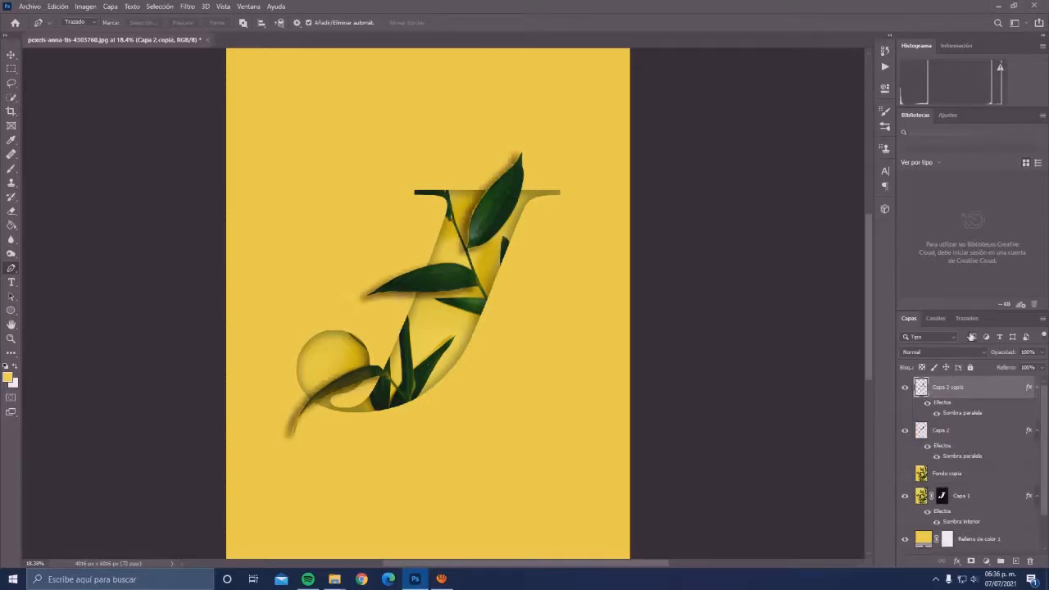
{"action": "left_click", "coordinate": [906, 433]}
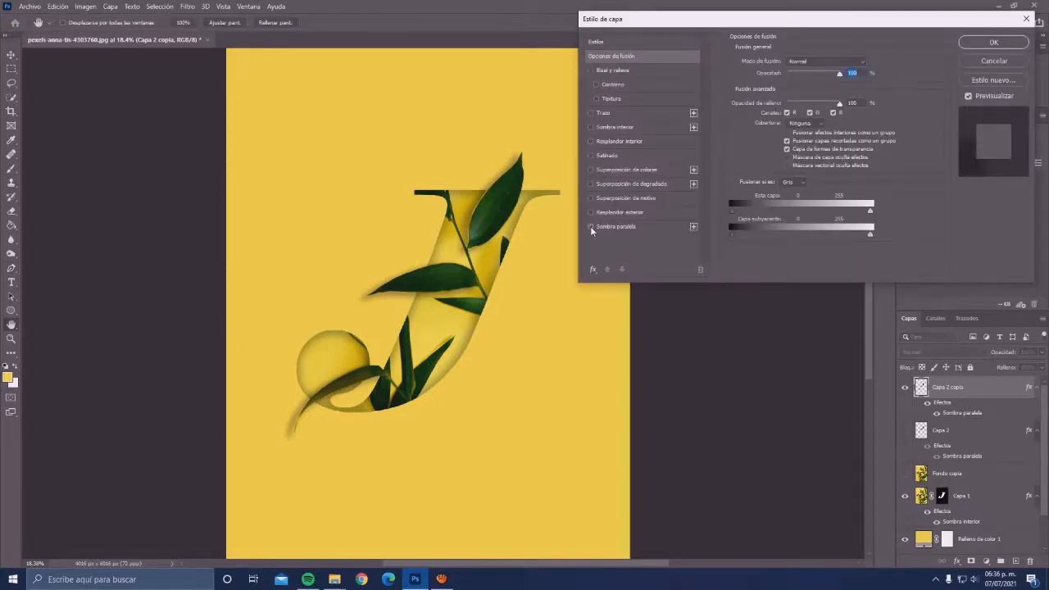
{"action": "left_click", "coordinate": [591, 227]}
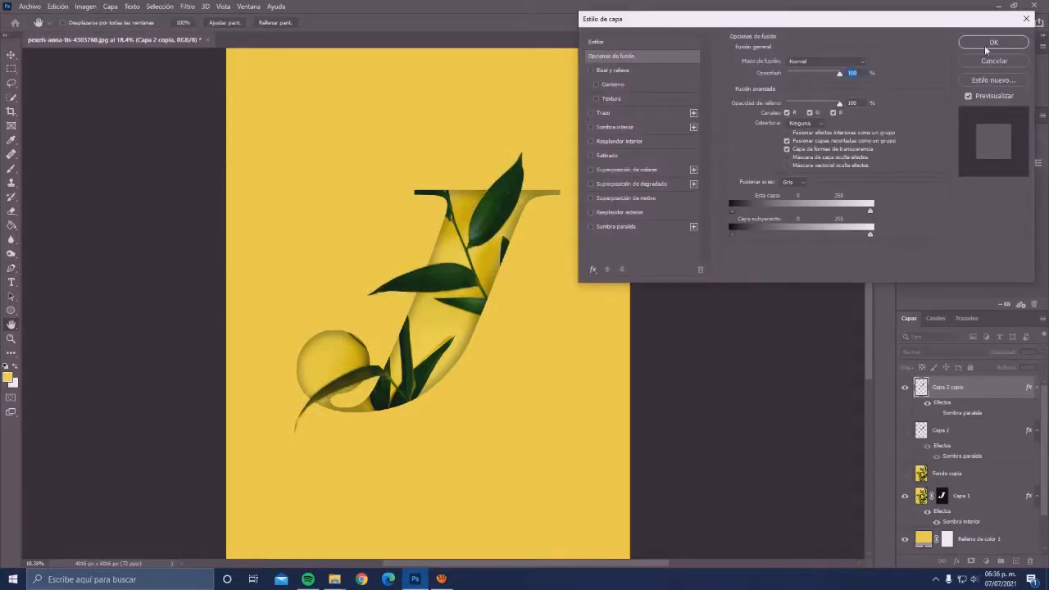
{"action": "left_click", "coordinate": [985, 45]}
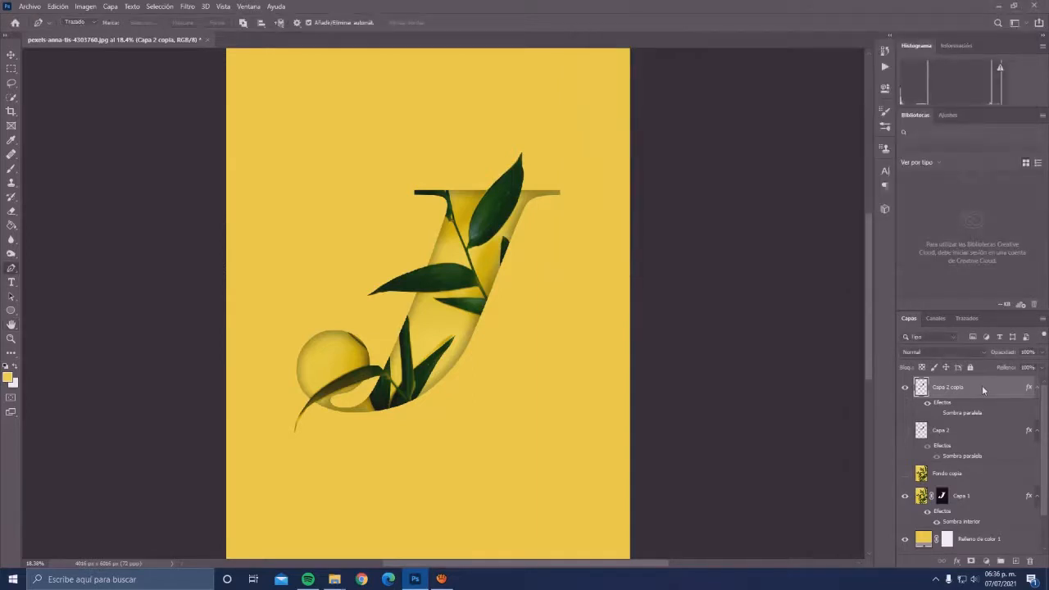
{"action": "right_click", "coordinate": [983, 390]}
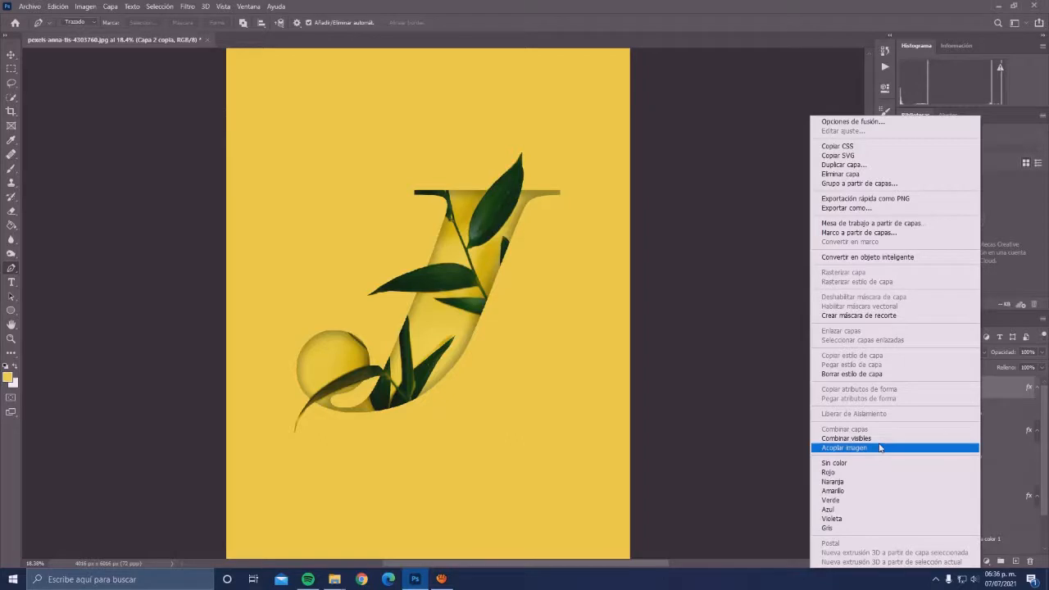
{"action": "left_click", "coordinate": [998, 389]}
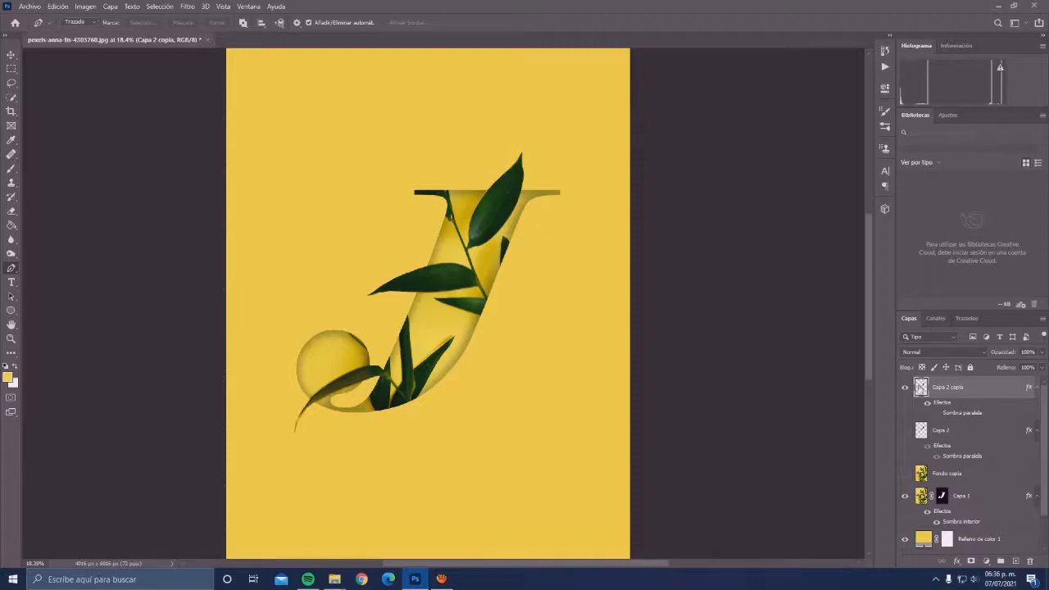
- Load the Capa 2 copia leaves as a selection and fill it on a new layer with dark green #012402 sampled from the leaf
{"action": "left_click", "coordinate": [922, 387], "text": "ctrl"}
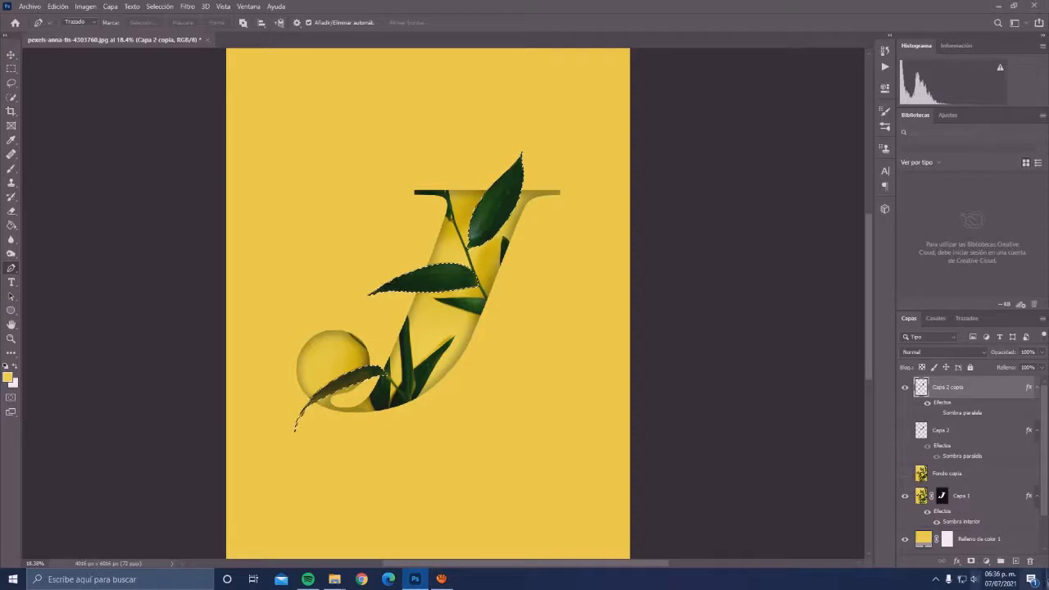
{"action": "left_click", "coordinate": [1016, 562]}
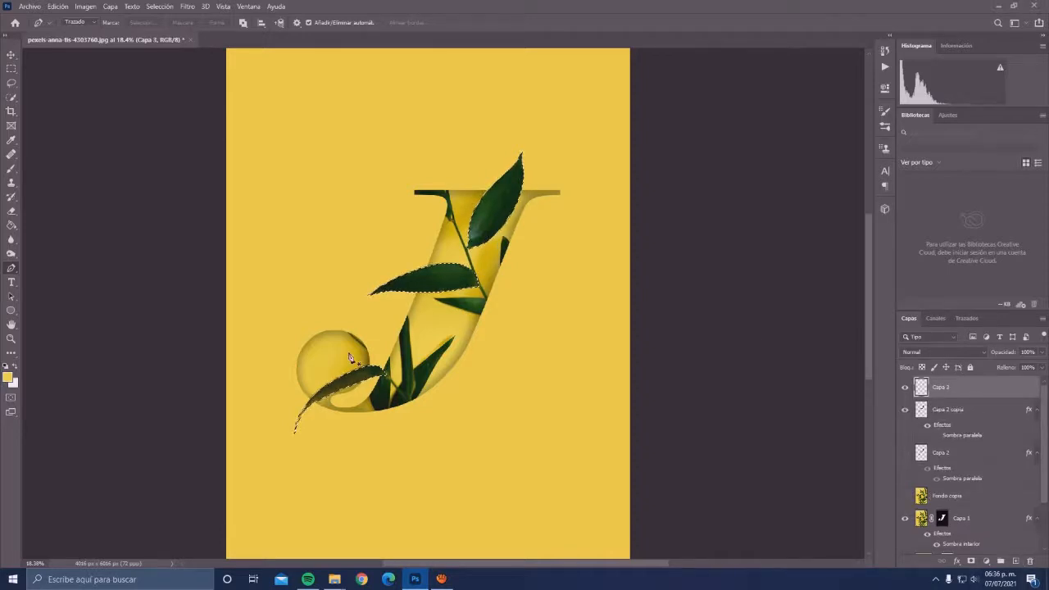
{"action": "key", "text": "g"}
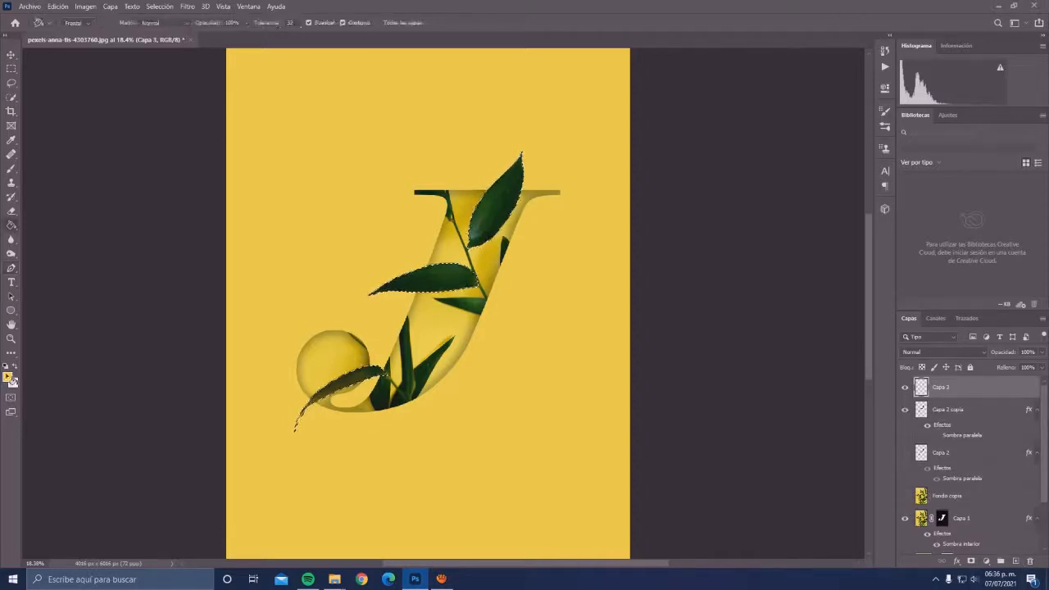
{"action": "left_click", "coordinate": [9, 378]}
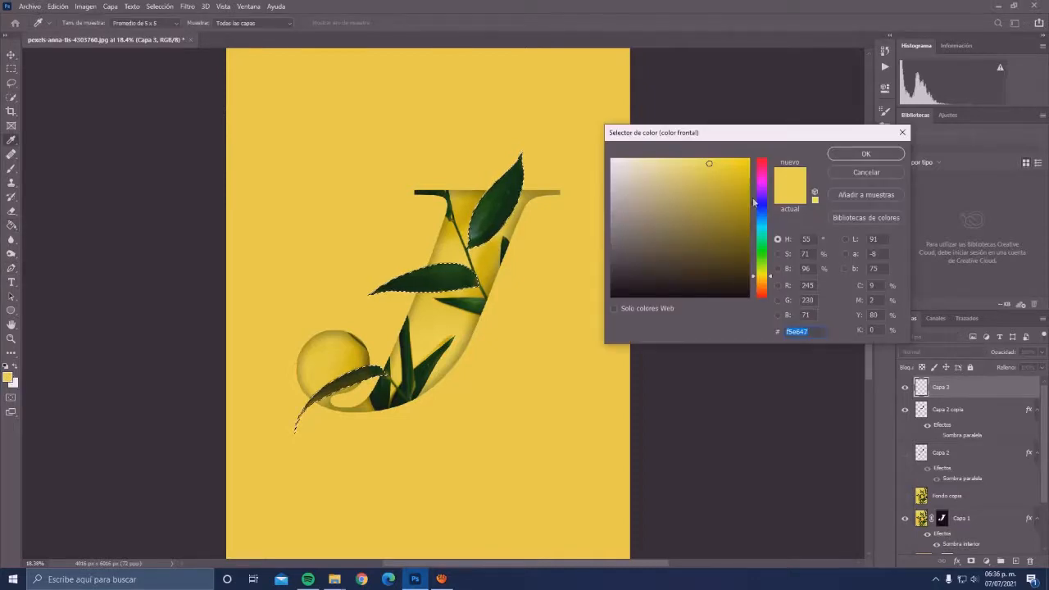
{"action": "left_click", "coordinate": [508, 225]}
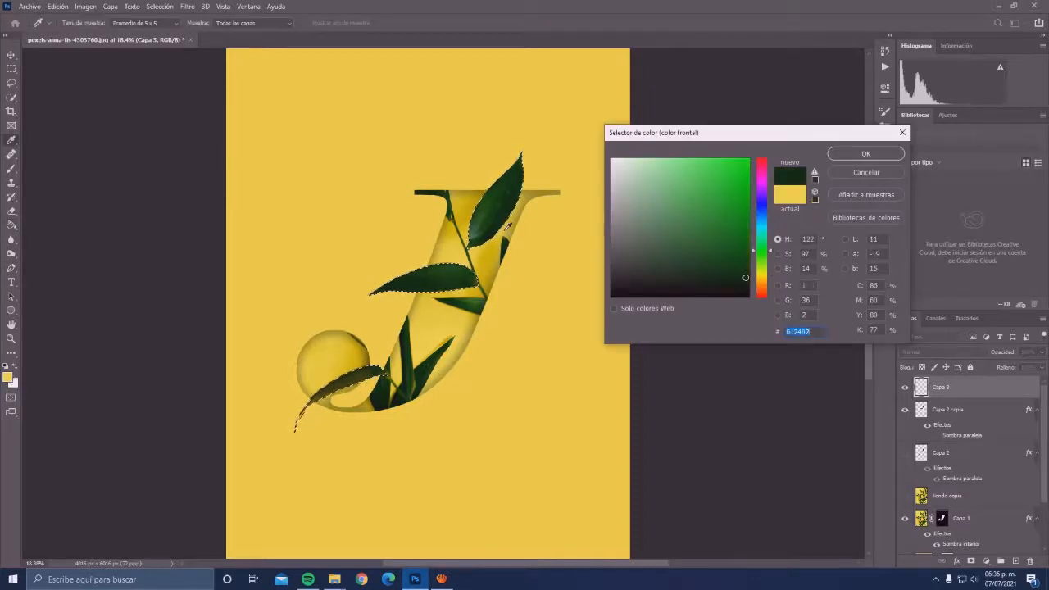
{"action": "left_click", "coordinate": [854, 154]}
{"action": "left_click", "coordinate": [500, 201]}
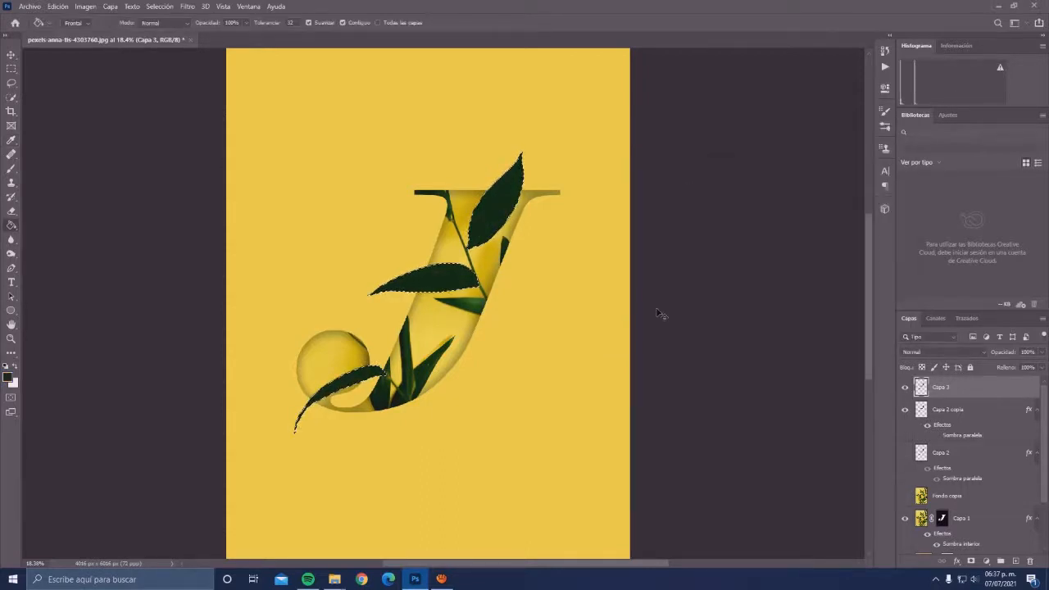
- Deselect, place the dark fill layer Capa 3 directly below Capa 2, and leave Capa 2 copia visible with Capa 2 hidden
{"action": "key", "text": "ctrl+d"}
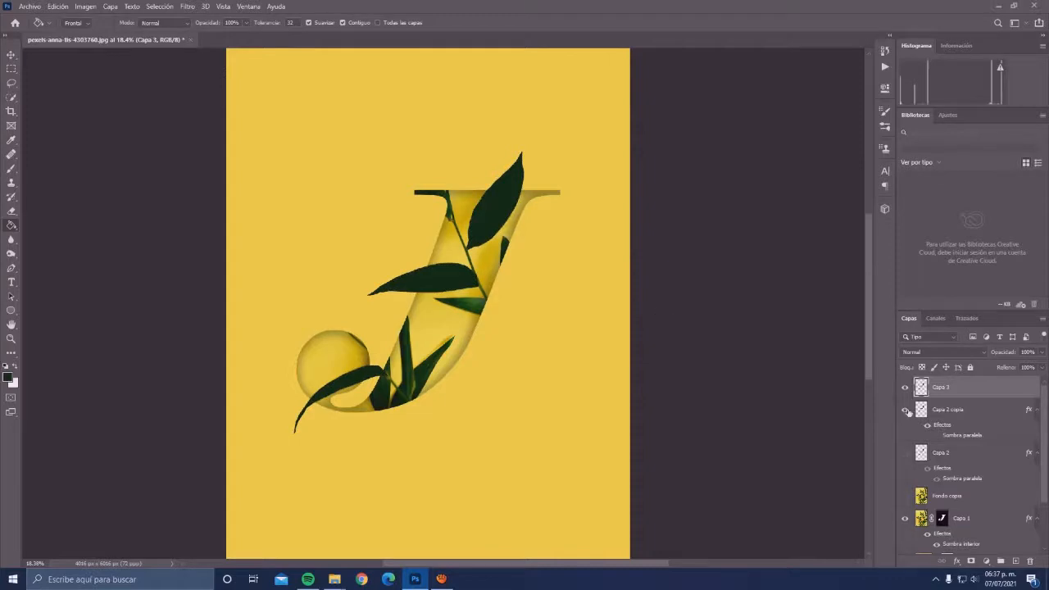
{"action": "left_click", "coordinate": [906, 411]}
{"action": "left_click_drag", "start_coordinate": [963, 393], "coordinate": [917, 465]}
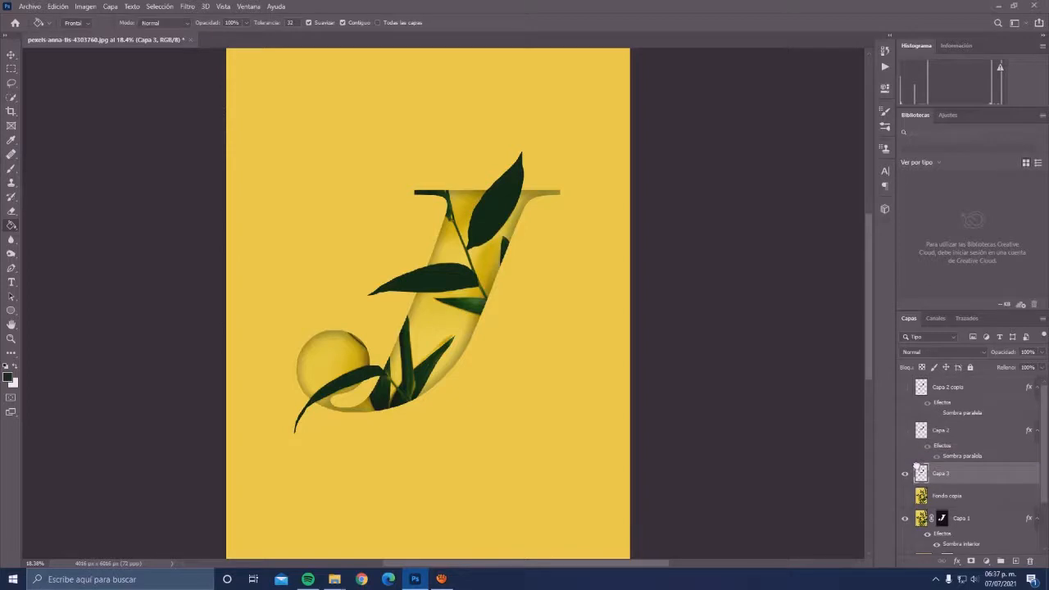
{"action": "left_click", "coordinate": [906, 430]}
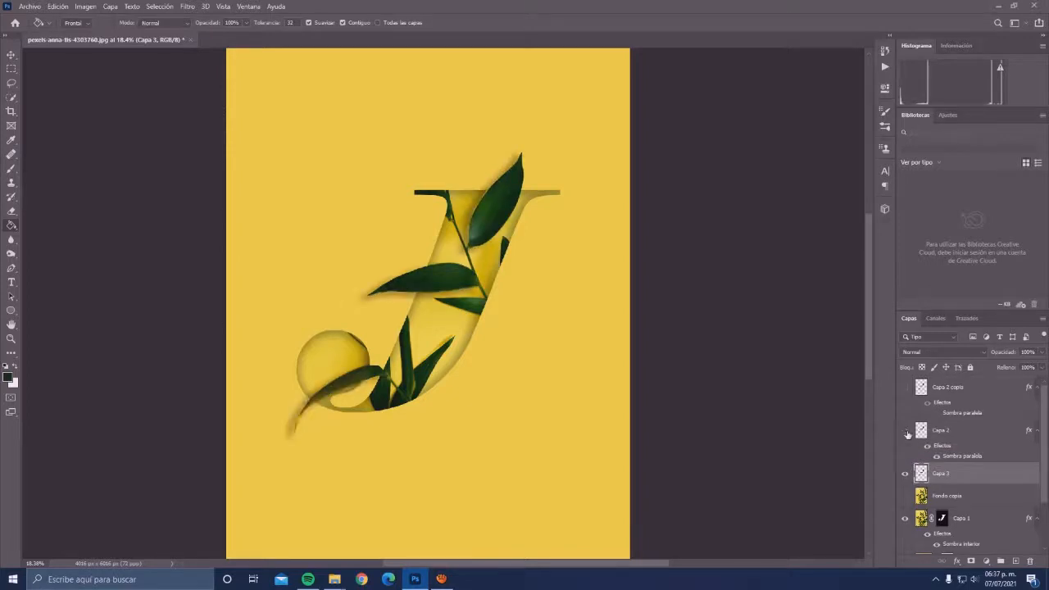
{"action": "left_click", "coordinate": [907, 432]}
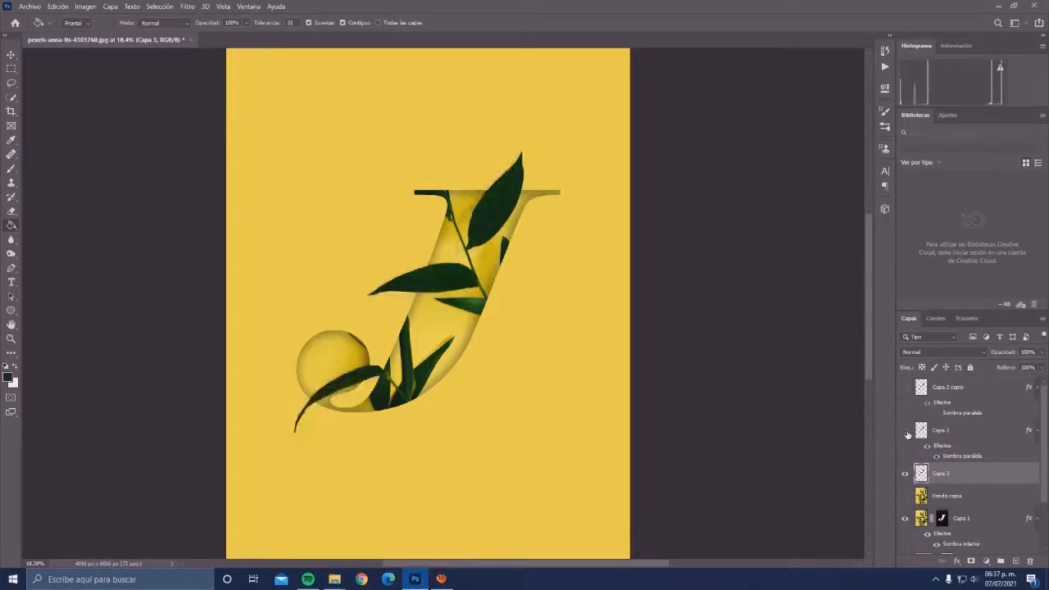
{"action": "left_click", "coordinate": [906, 389]}
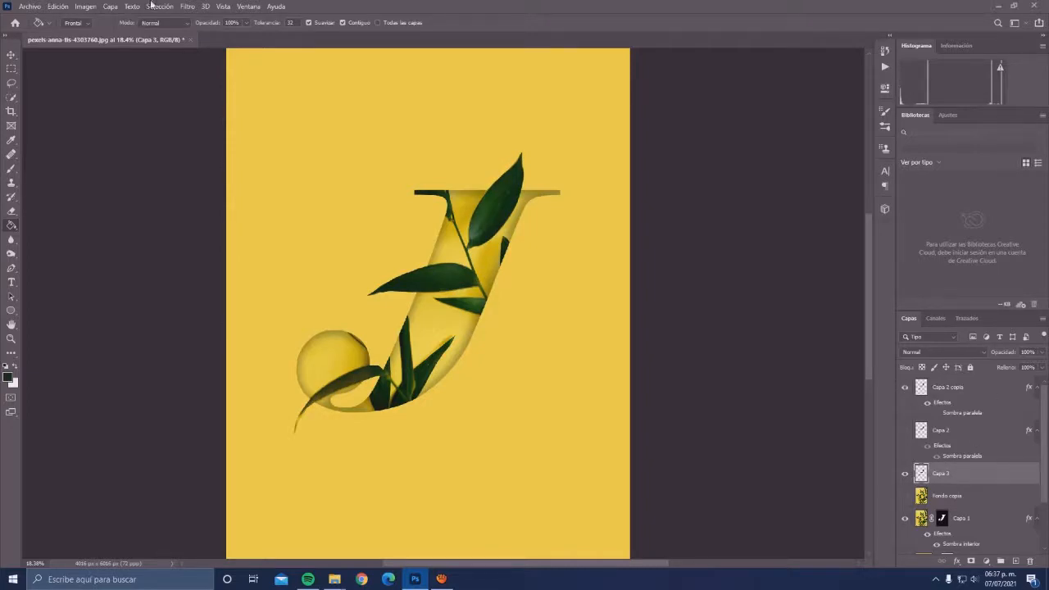
- Rename the dark fill layer Capa 3 as sombra
{"action": "double_click", "coordinate": [938, 475]}
{"action": "type", "text": "sombra"}
{"action": "key", "text": "Return"}
- Apply a Gaussian blur with a 69.7 px radius to the sombra layer
{"action": "left_click", "coordinate": [187, 6]}
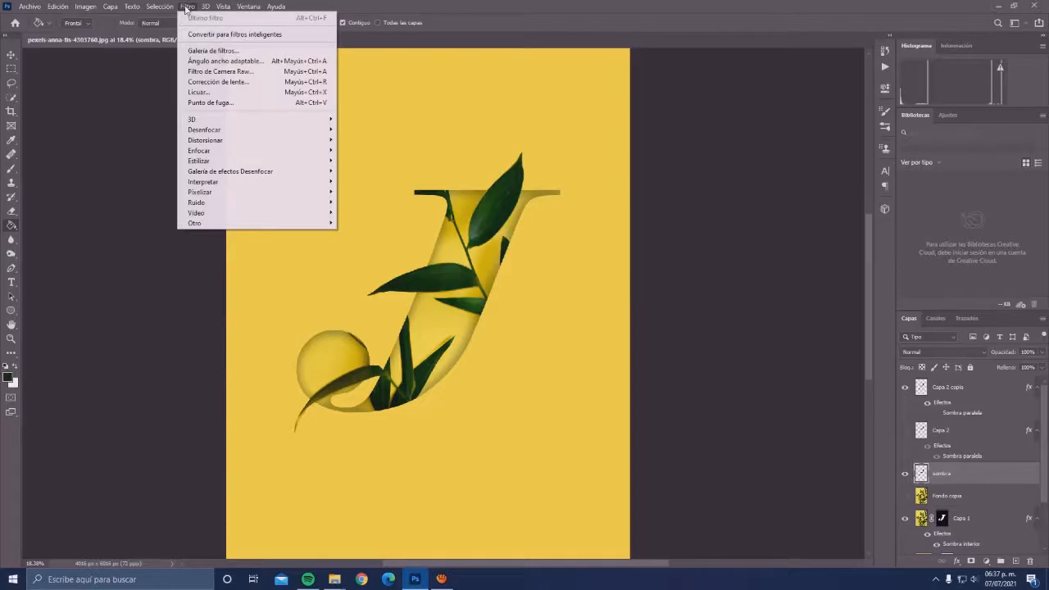
{"action": "mouse_move", "coordinate": [293, 129]}
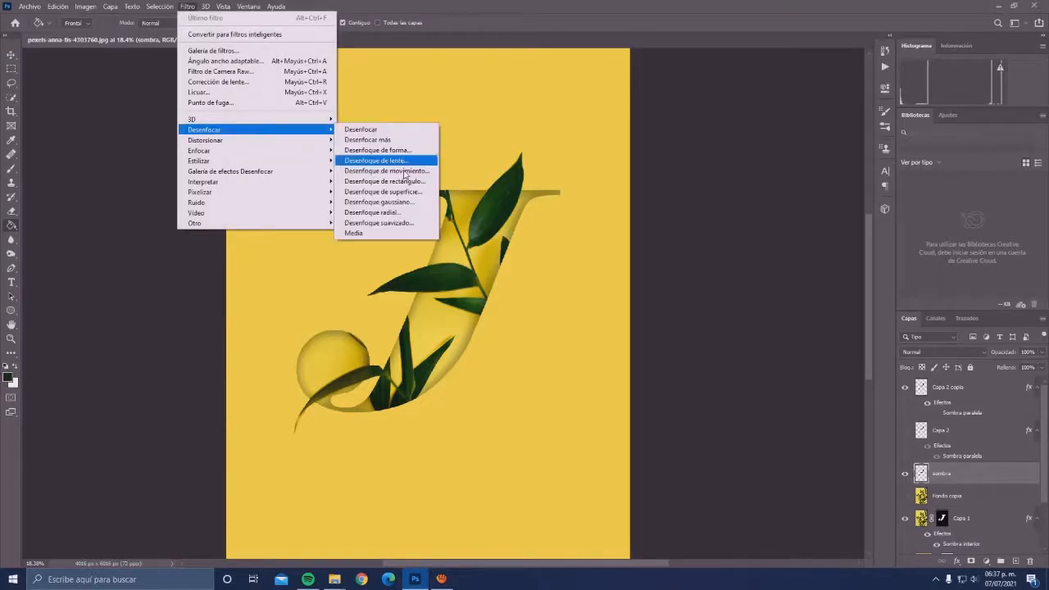
{"action": "left_click", "coordinate": [413, 205]}
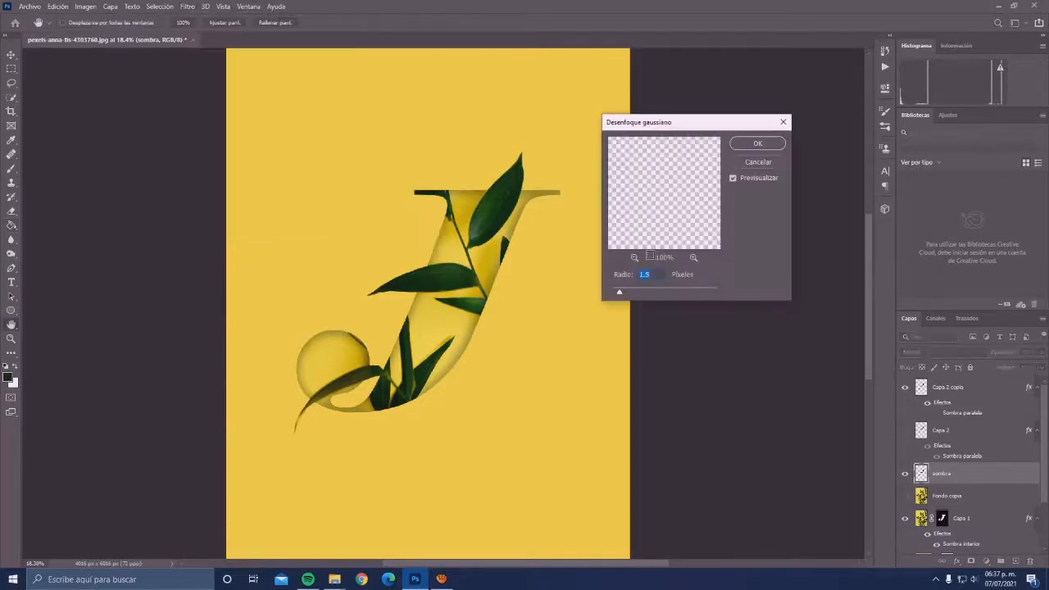
{"action": "left_click", "coordinate": [633, 257]}
{"action": "left_click", "coordinate": [634, 258]}
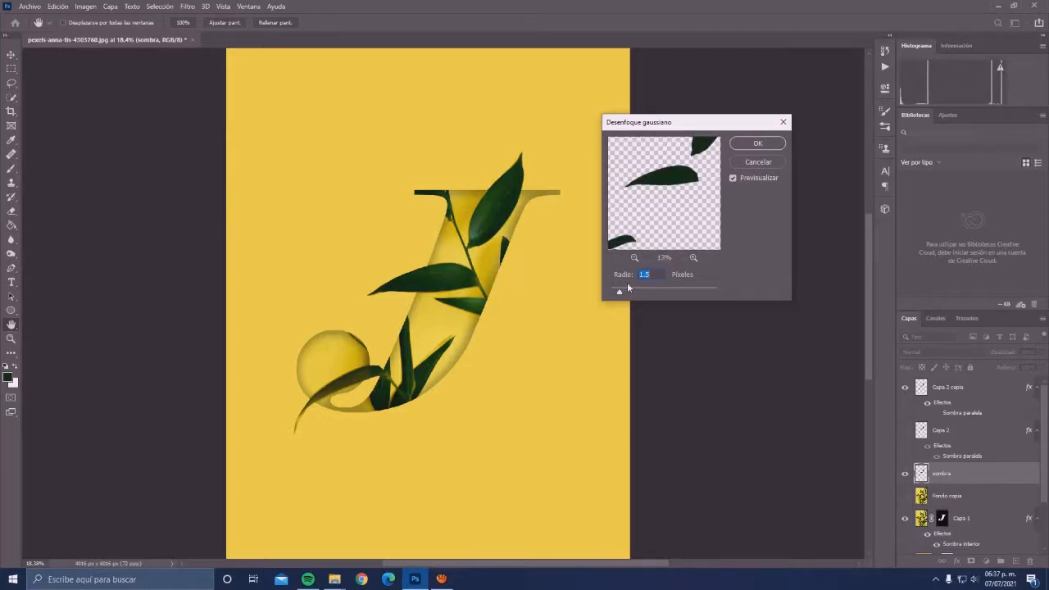
{"action": "left_click_drag", "start_coordinate": [634, 293], "coordinate": [670, 293]}
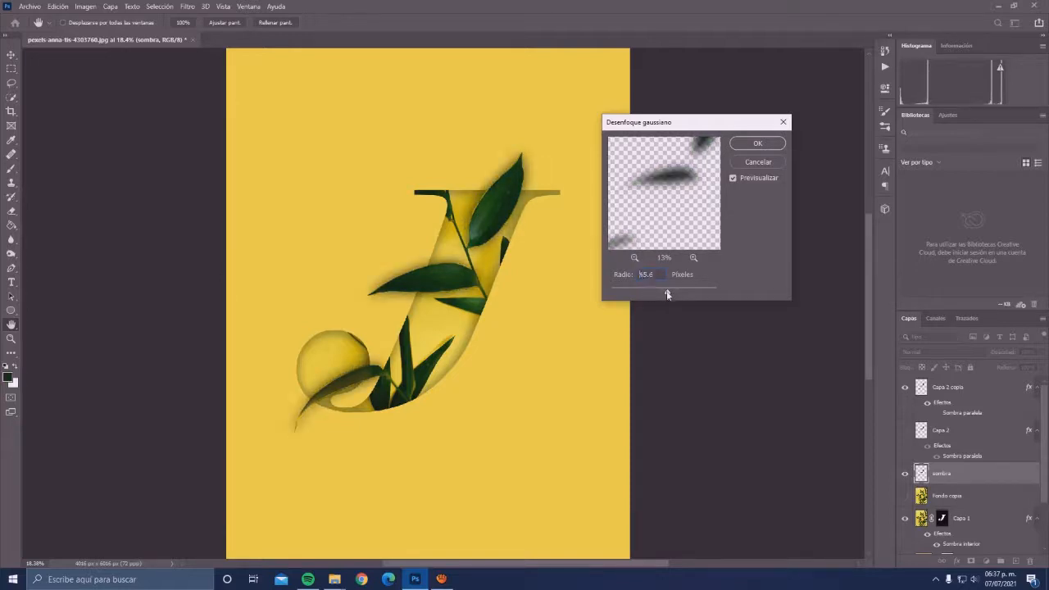
{"action": "left_click_drag", "start_coordinate": [668, 295], "coordinate": [671, 295]}
{"action": "left_click_drag", "start_coordinate": [671, 294], "coordinate": [674, 295]}
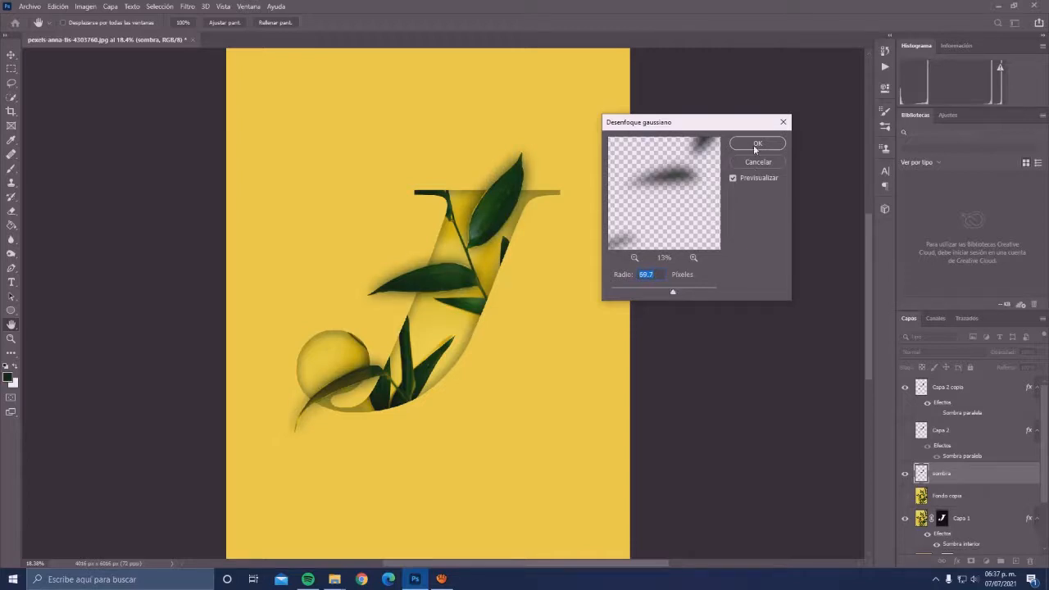
{"action": "left_click", "coordinate": [756, 145]}
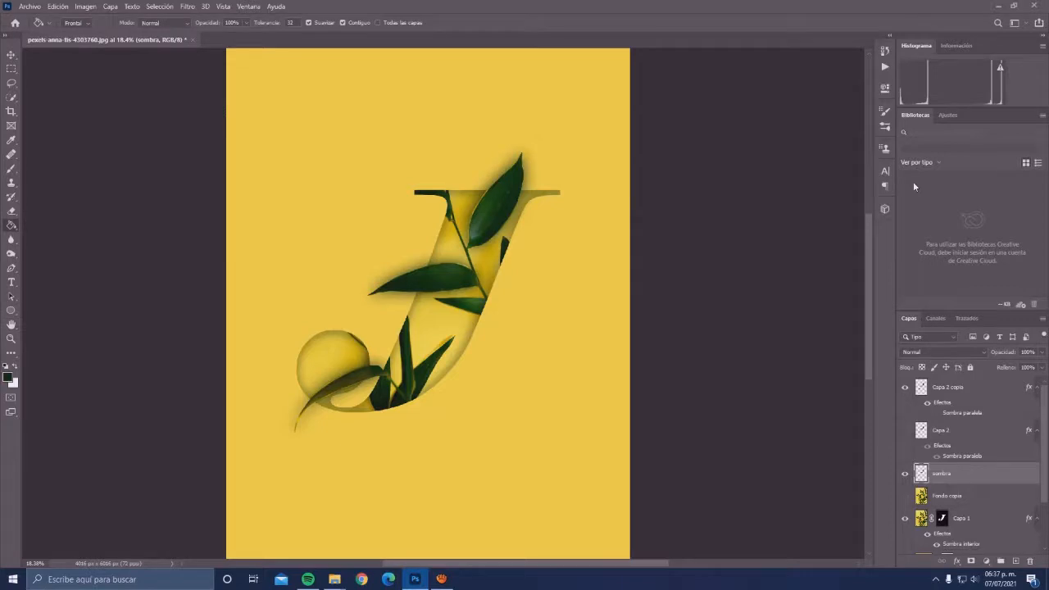
- Transform the sombra layer by nudging it slightly down and to the left of the leaves
{"action": "key", "text": "ctrl+t"}
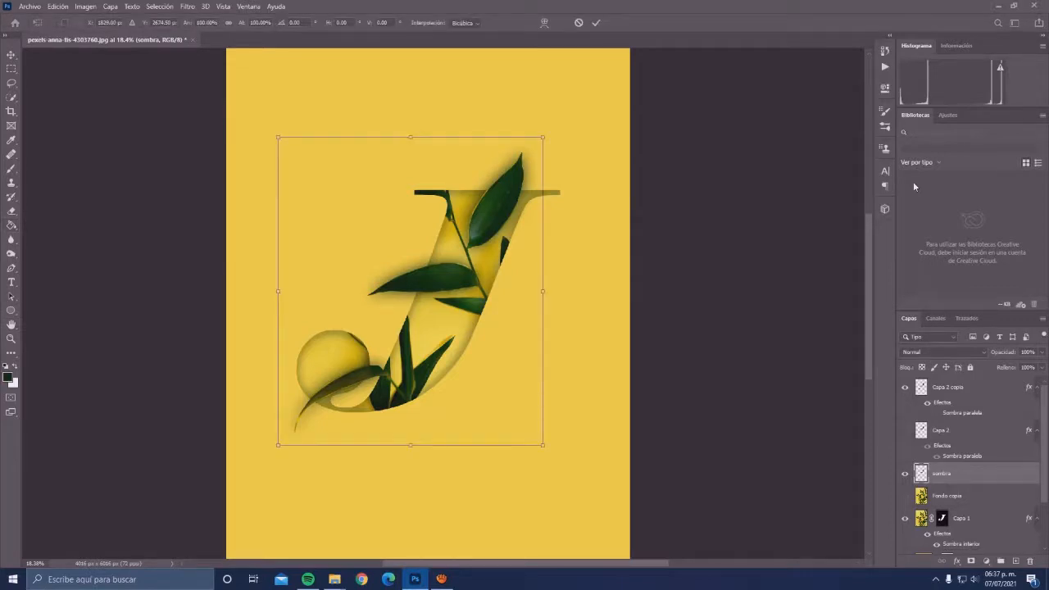
{"action": "key", "text": "Left"}
{"action": "key", "text": "Left"}
{"action": "key", "text": "Left"}
{"action": "key", "text": "Left"}
{"action": "key", "text": "Down"}
{"action": "key", "text": "Down"}
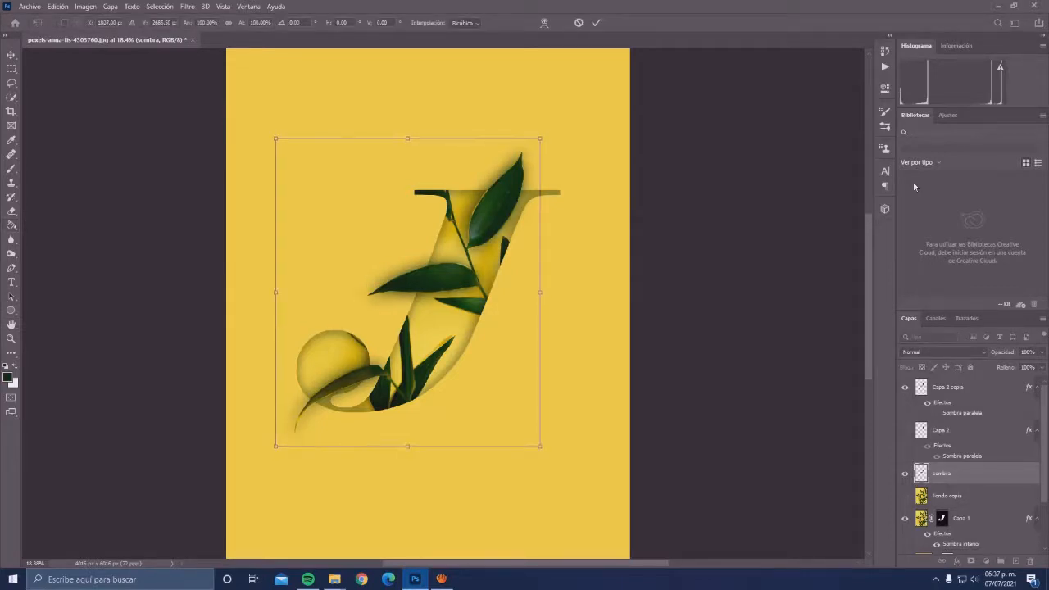
{"action": "key", "text": "Left"}
{"action": "key", "text": "Left"}
{"action": "key", "text": "Down"}
{"action": "key", "text": "Down"}
{"action": "key", "text": "Left"}
{"action": "key", "text": "Left"}
{"action": "key", "text": "Down"}
{"action": "key", "text": "Down"}
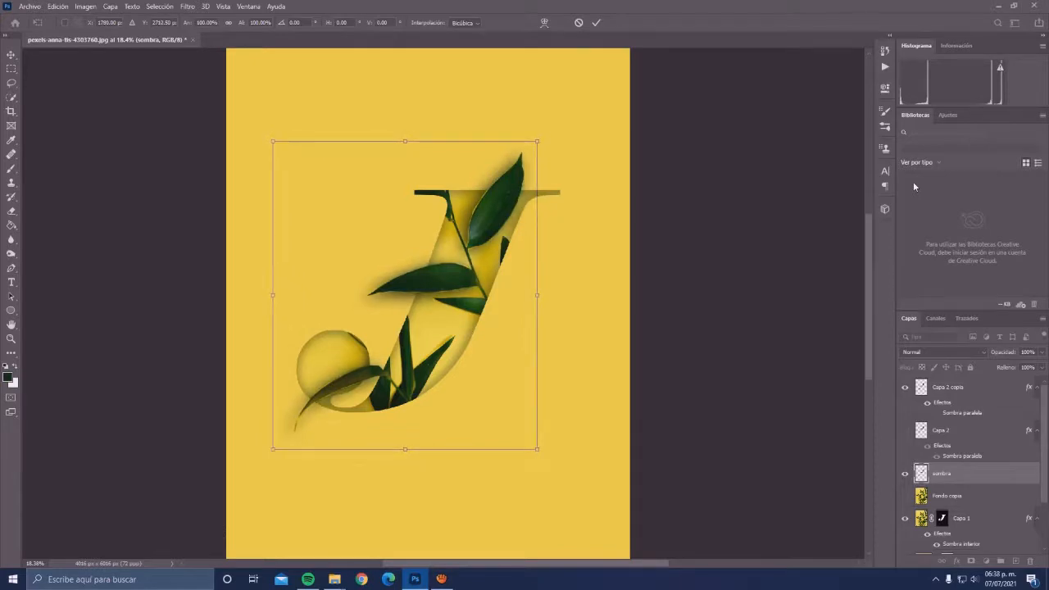
{"action": "key", "text": "Left"}
{"action": "key", "text": "Left"}
{"action": "key", "text": "Down"}
{"action": "key", "text": "Down"}
{"action": "key", "text": "Return"}
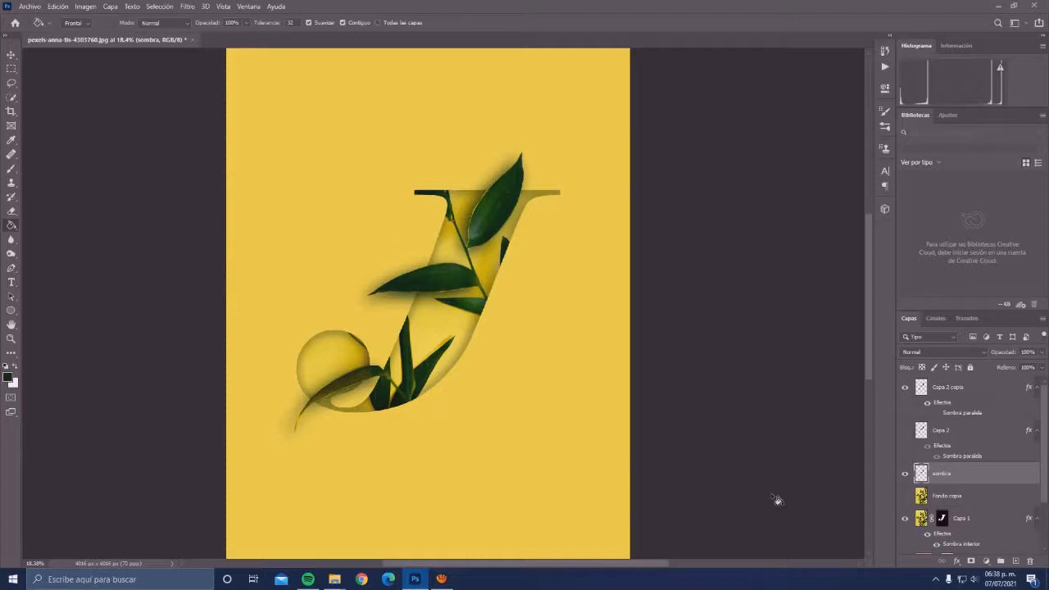
- Add a layer mask to sombra and prepare a round, soft brush of 513 px with 0% hardness
{"action": "left_click", "coordinate": [972, 561]}
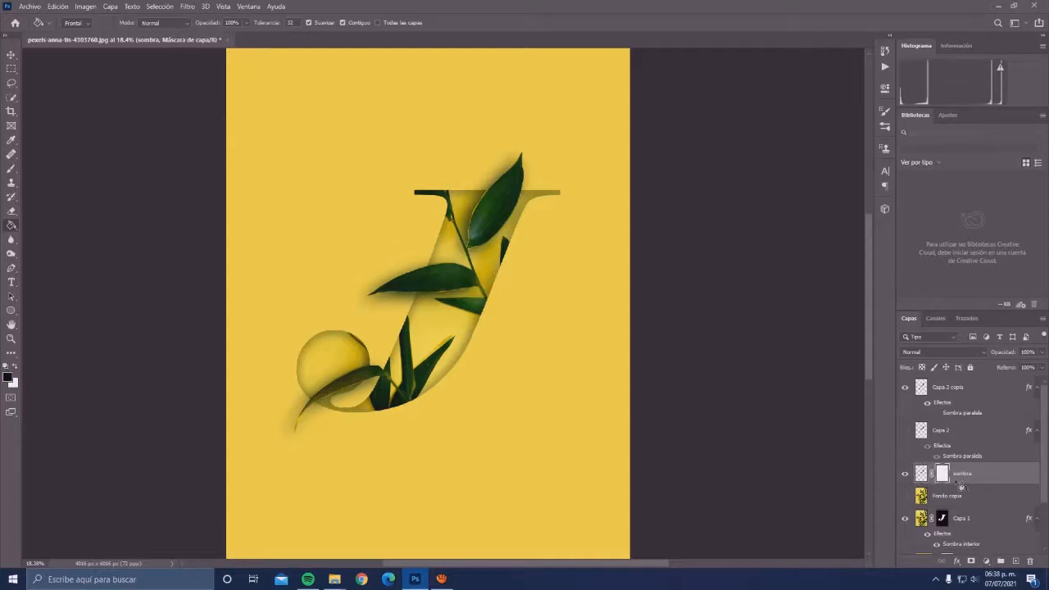
{"action": "key", "text": "b"}
{"action": "right_click", "coordinate": [600, 185]}
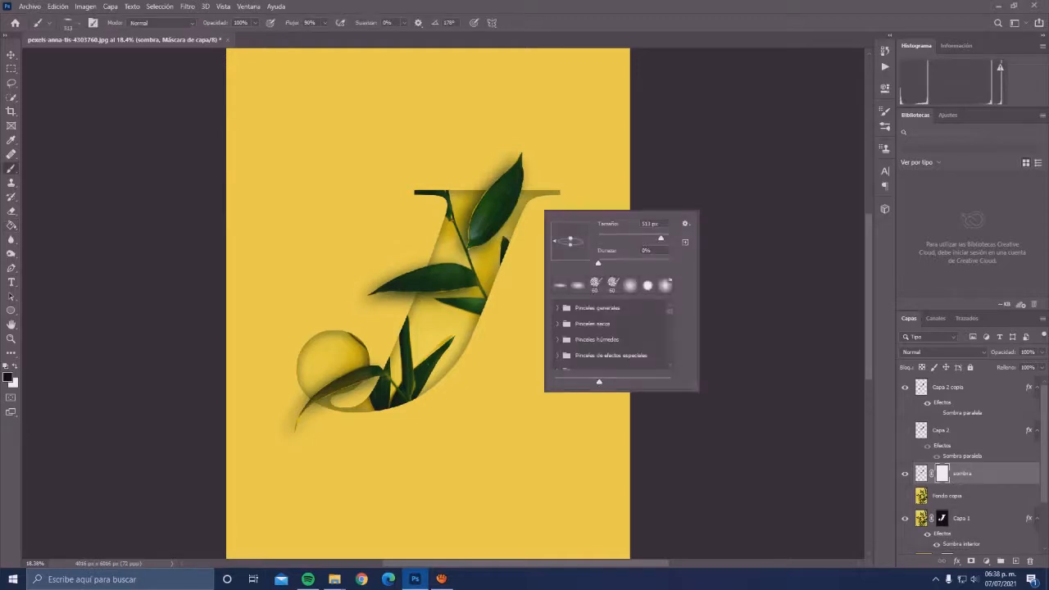
{"action": "left_click_drag", "start_coordinate": [572, 242], "coordinate": [560, 192]}
{"action": "left_click", "coordinate": [563, 175]}
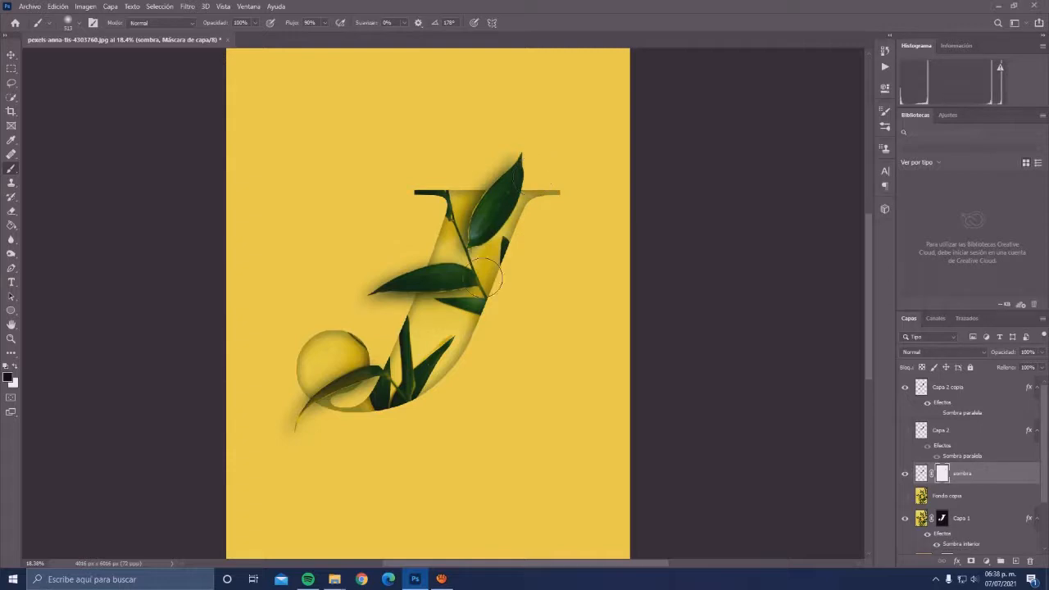
{"action": "left_click_drag", "start_coordinate": [485, 278], "coordinate": [461, 292]}
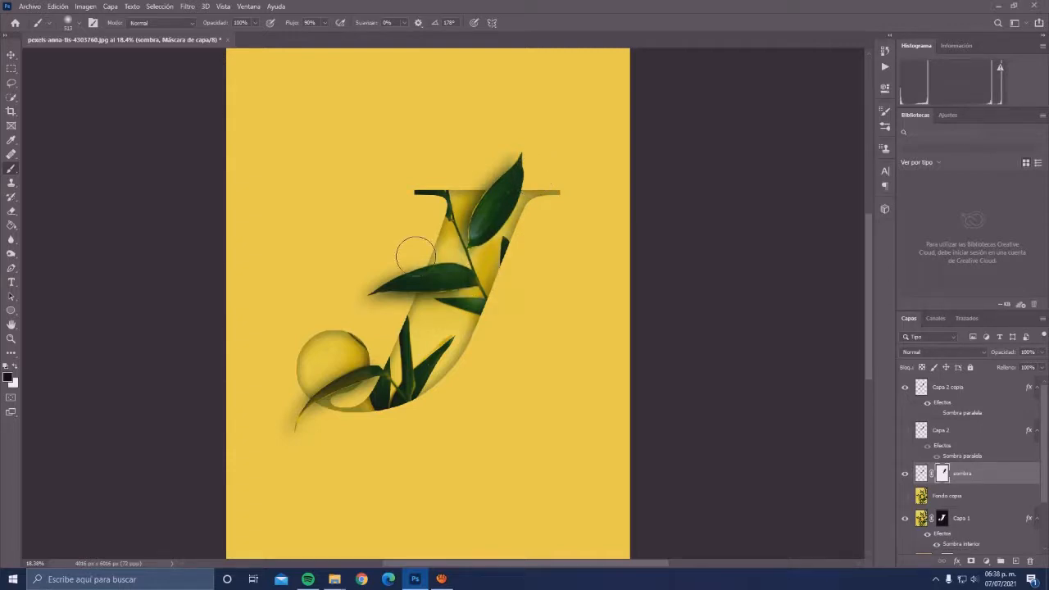
{"action": "left_click_drag", "start_coordinate": [416, 257], "coordinate": [408, 258]}
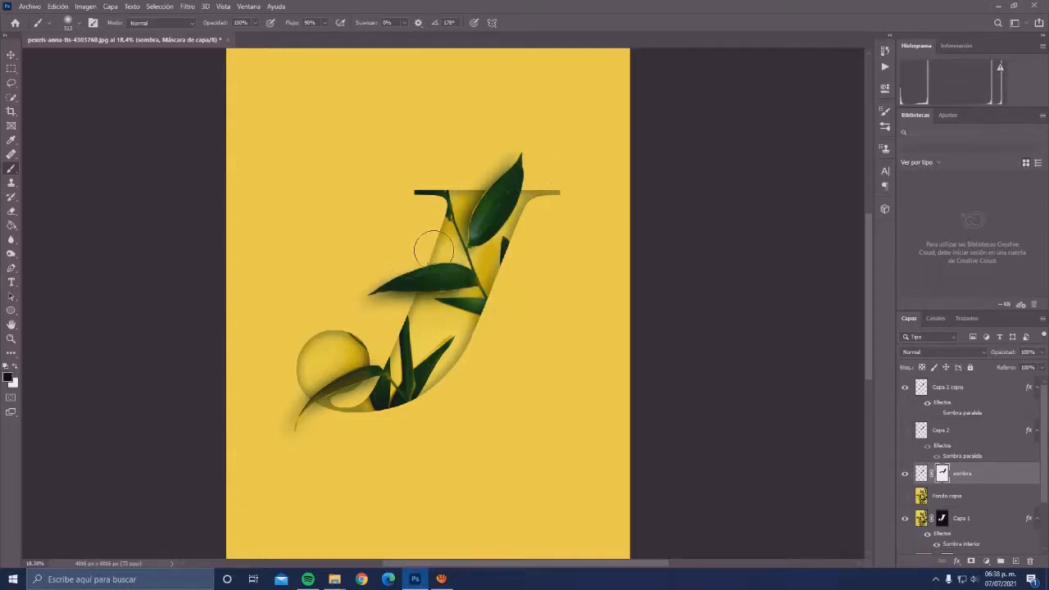
{"action": "key", "text": "ctrl+z"}
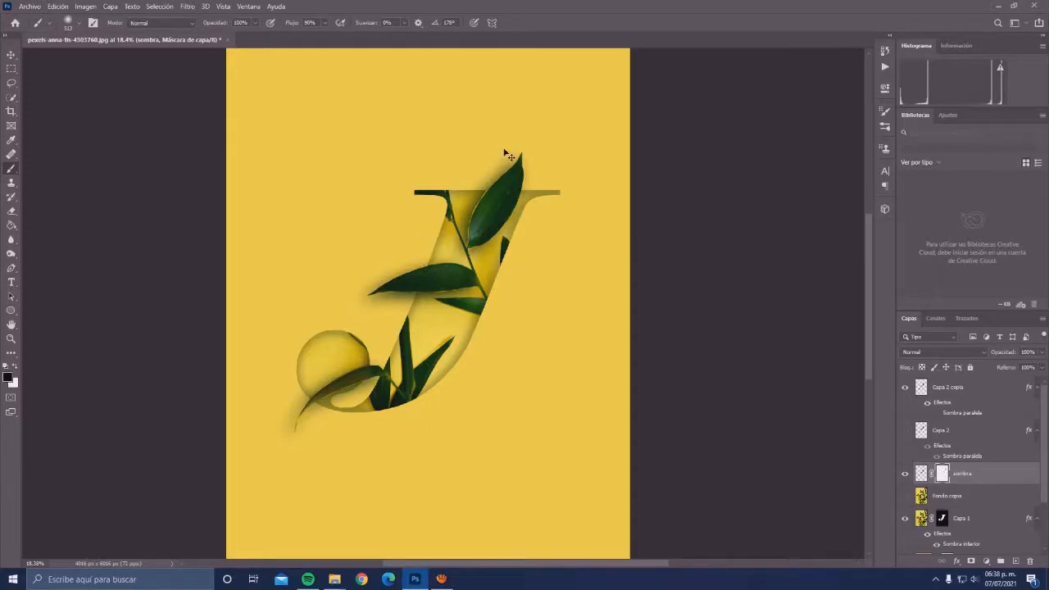
- Paint black on the sombra mask to hide the blurred shadow along the upper sides of the top, middle and curved lower leaves
{"action": "mouse_move", "coordinate": [505, 152]}
{"action": "left_mouse_down"}
{"action": "mouse_move", "coordinate": [451, 219]}
{"action": "mouse_move", "coordinate": [482, 170]}
{"action": "mouse_move", "coordinate": [443, 240]}
{"action": "mouse_move", "coordinate": [511, 153]}
{"action": "left_mouse_up"}
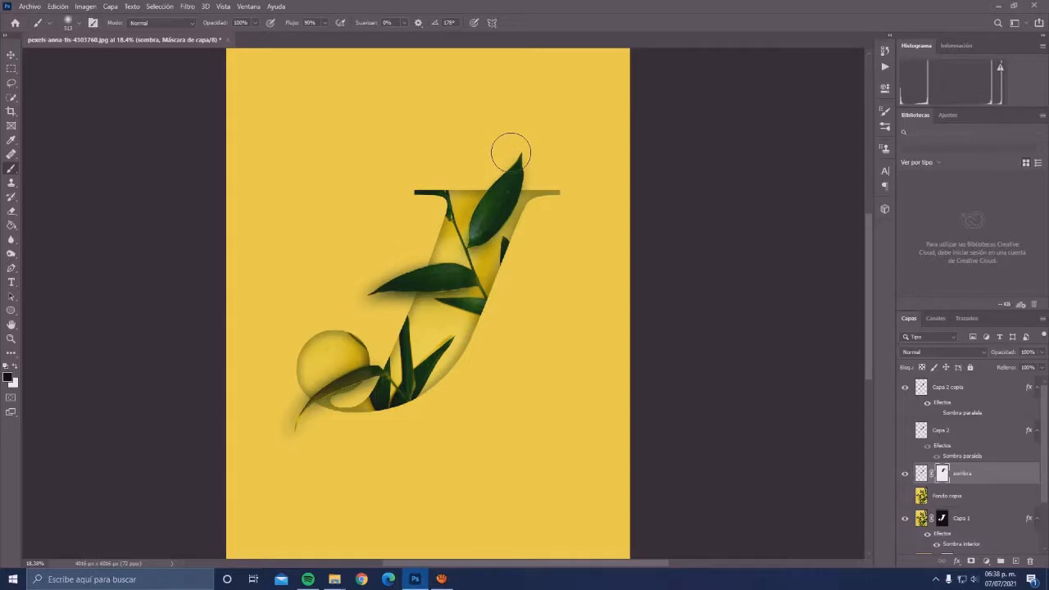
{"action": "left_click_drag", "start_coordinate": [432, 251], "coordinate": [398, 261]}
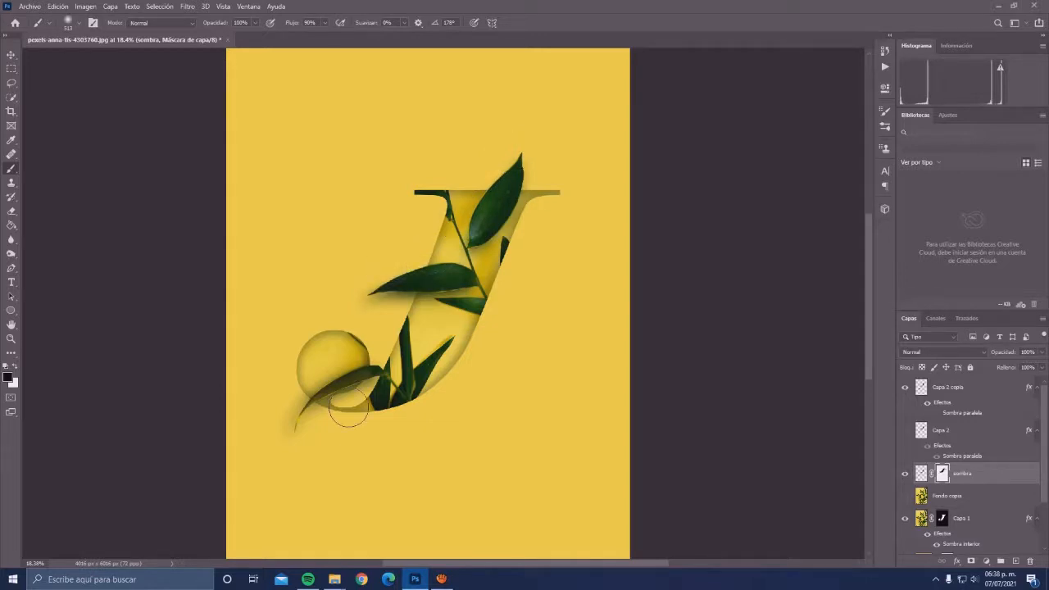
{"action": "scroll", "coordinate": [342, 410], "scroll_direction": "up", "scroll_amount": 1}
{"action": "scroll", "coordinate": [341, 410], "scroll_direction": "up", "scroll_amount": 1}
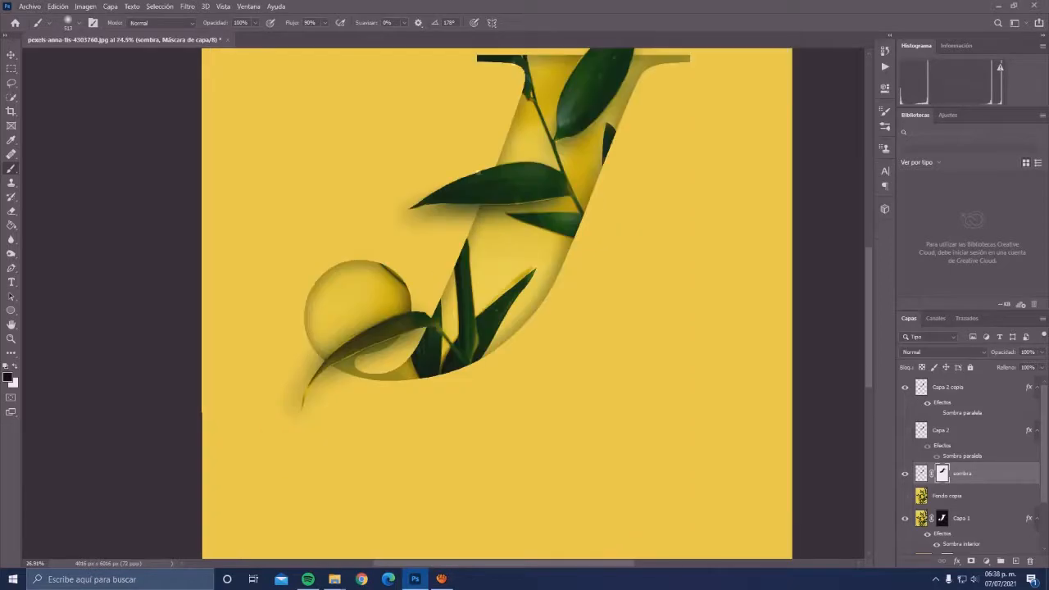
{"action": "left_click_drag", "start_coordinate": [355, 301], "coordinate": [335, 335]}
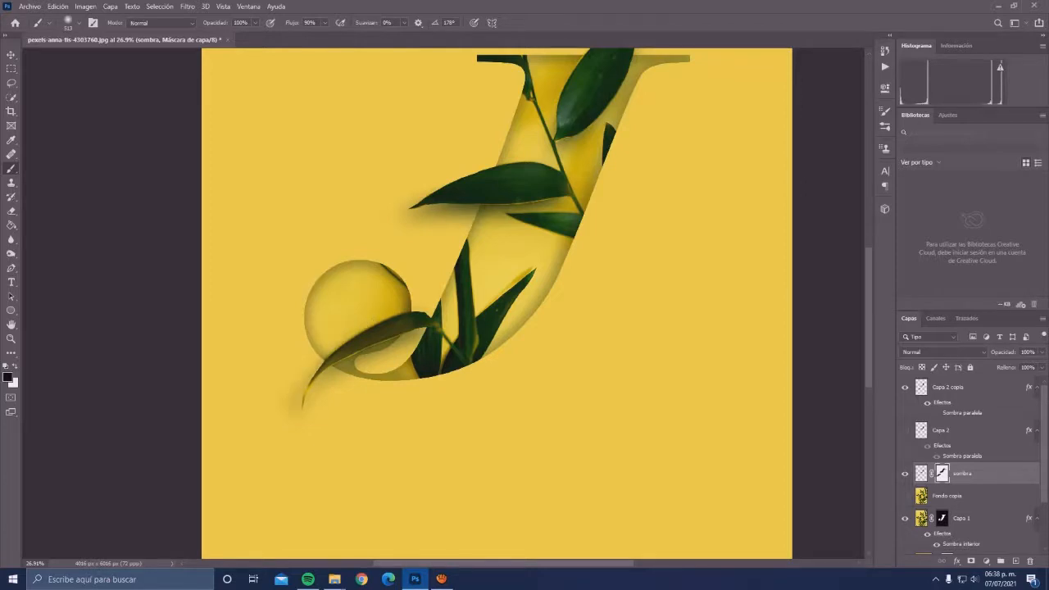
{"action": "key", "text": "ctrl+0"}
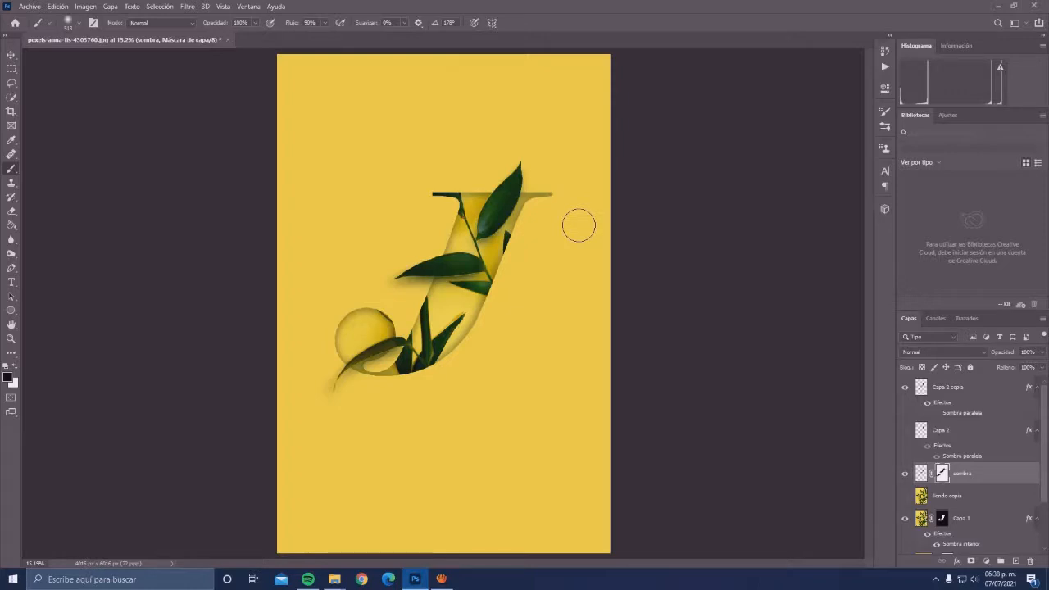
{"action": "key", "text": "v"}
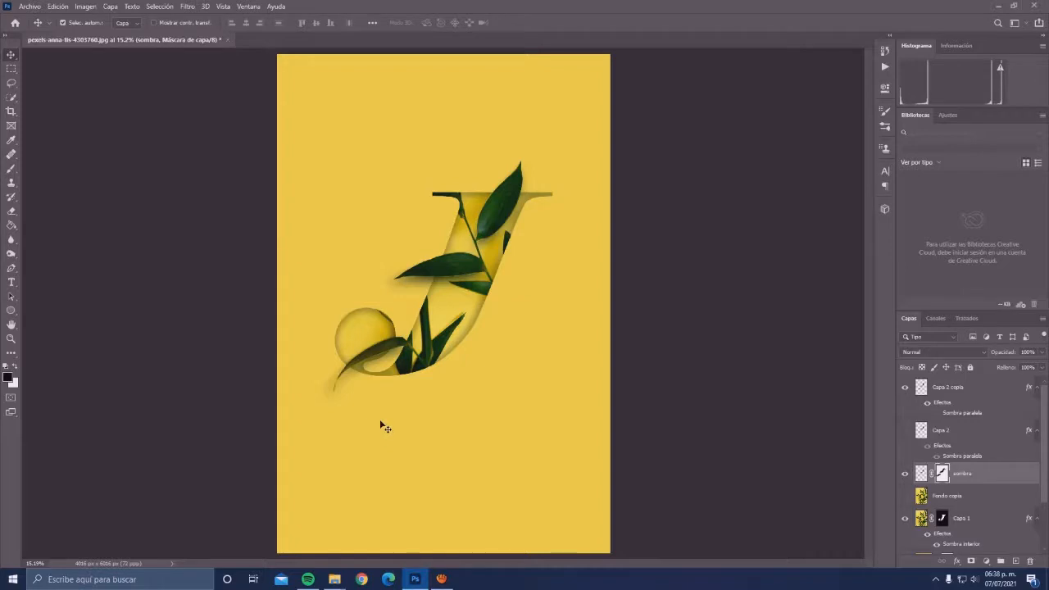
- Add the text GRACIAS below the letter in Elephant Italic at 500 pt on a new layer
{"action": "left_click", "coordinate": [1015, 562]}
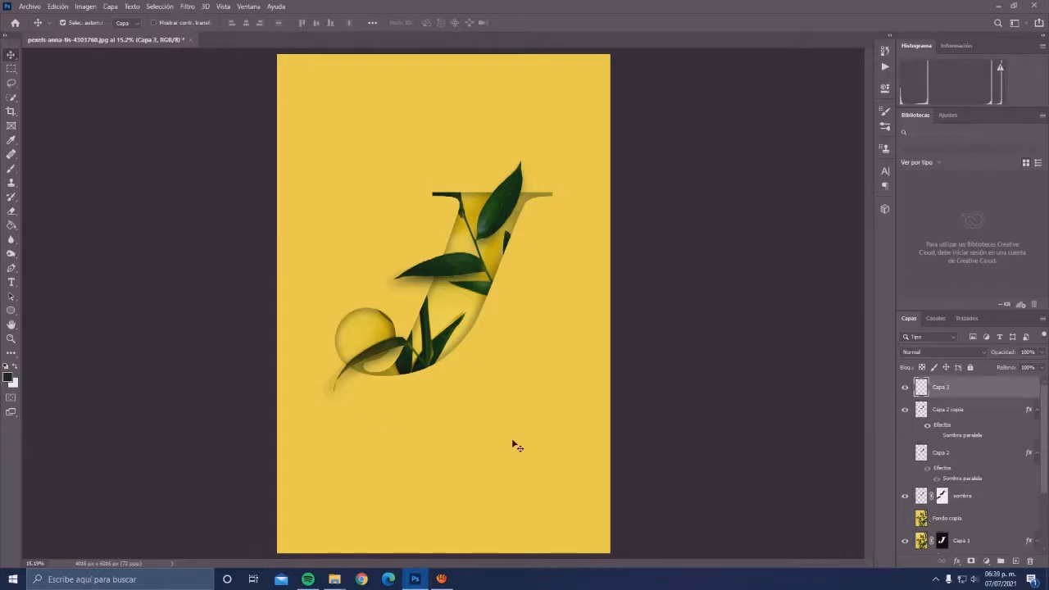
{"action": "key", "text": "t"}
{"action": "left_click", "coordinate": [354, 479]}
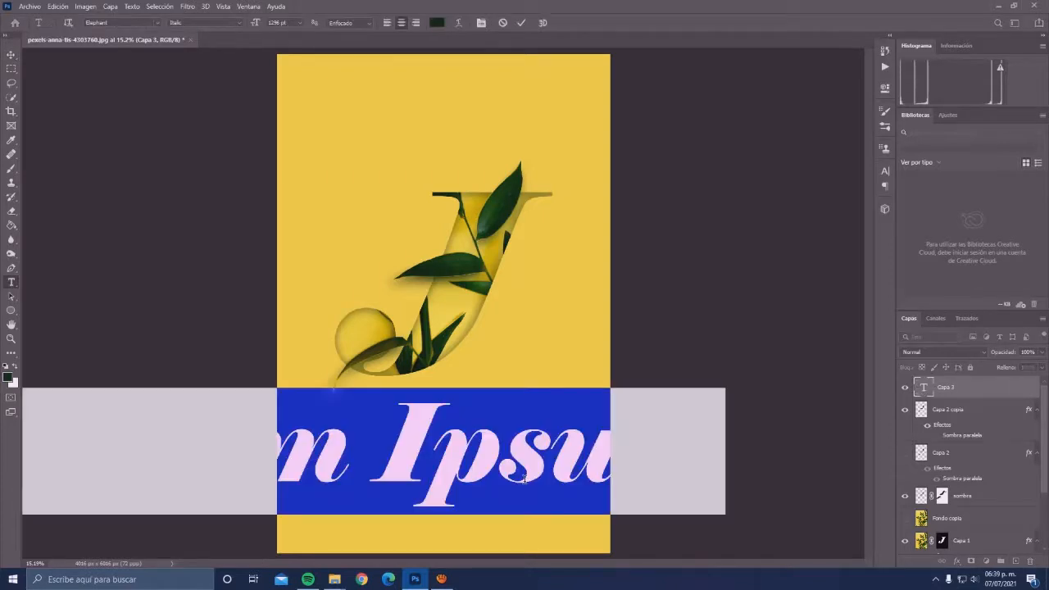
{"action": "left_click_drag", "start_coordinate": [292, 23], "coordinate": [226, 30]}
{"action": "type", "text": "500"}
{"action": "key", "text": "Return"}
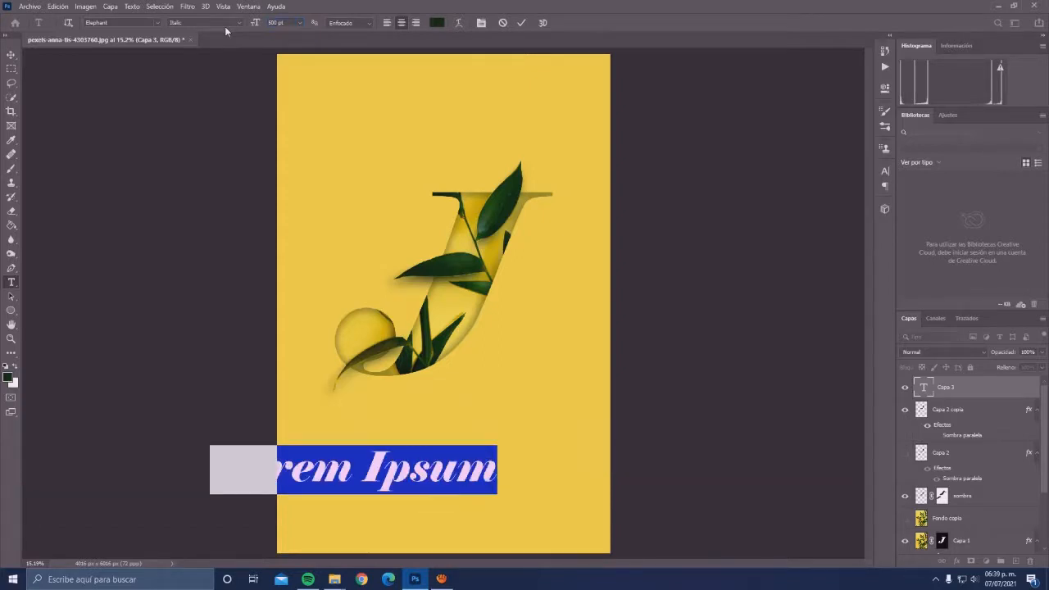
{"action": "type", "text": "GRACIASD"}
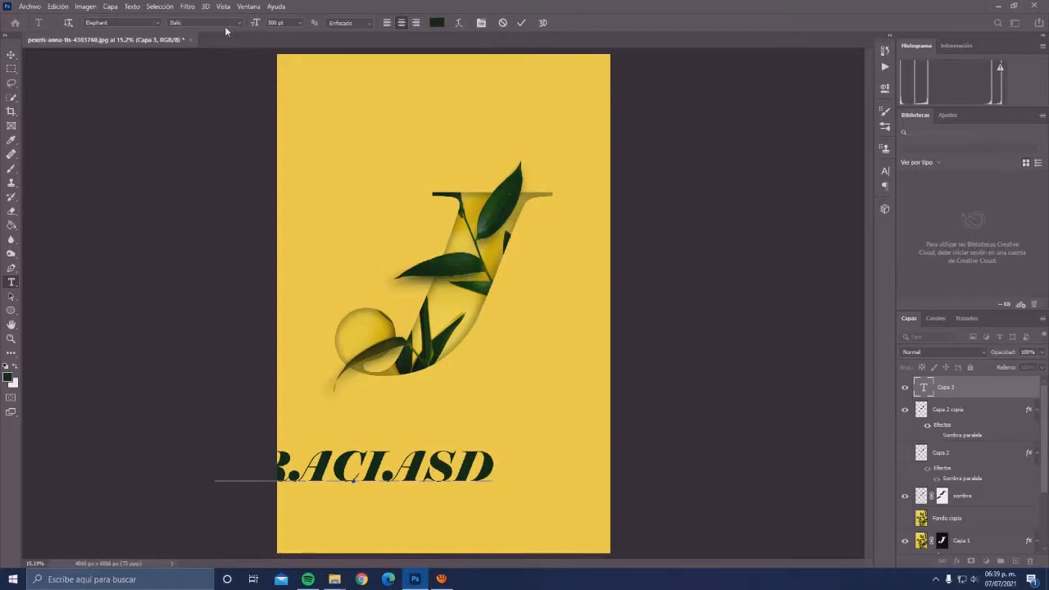
{"action": "key", "text": "BackSpace"}
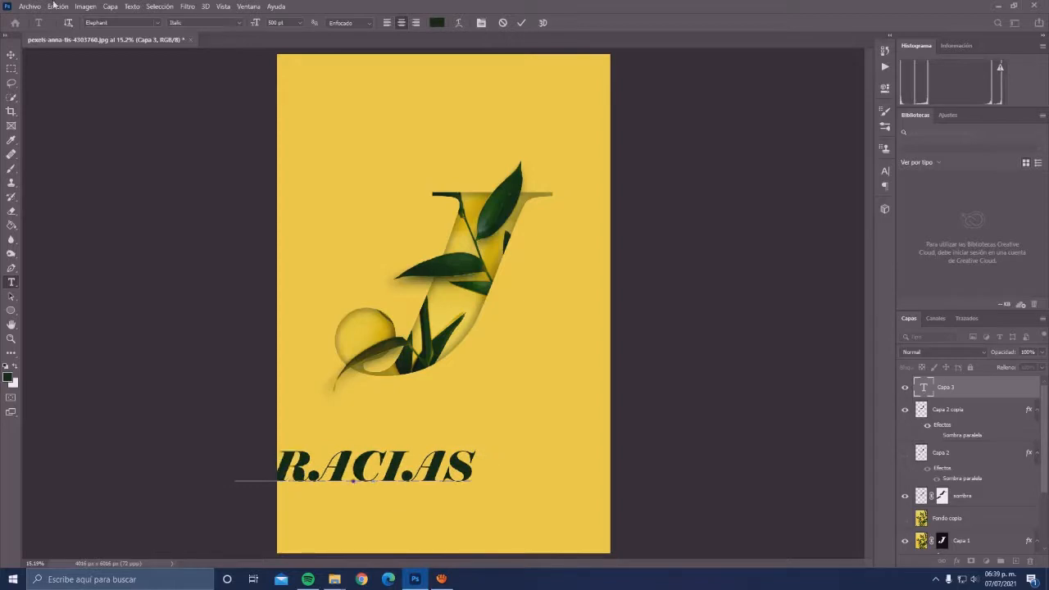
- Center the GRACIAS text horizontally on the page beneath the letter J
{"action": "left_click", "coordinate": [12, 54]}
{"action": "left_click_drag", "start_coordinate": [408, 476], "coordinate": [487, 490]}
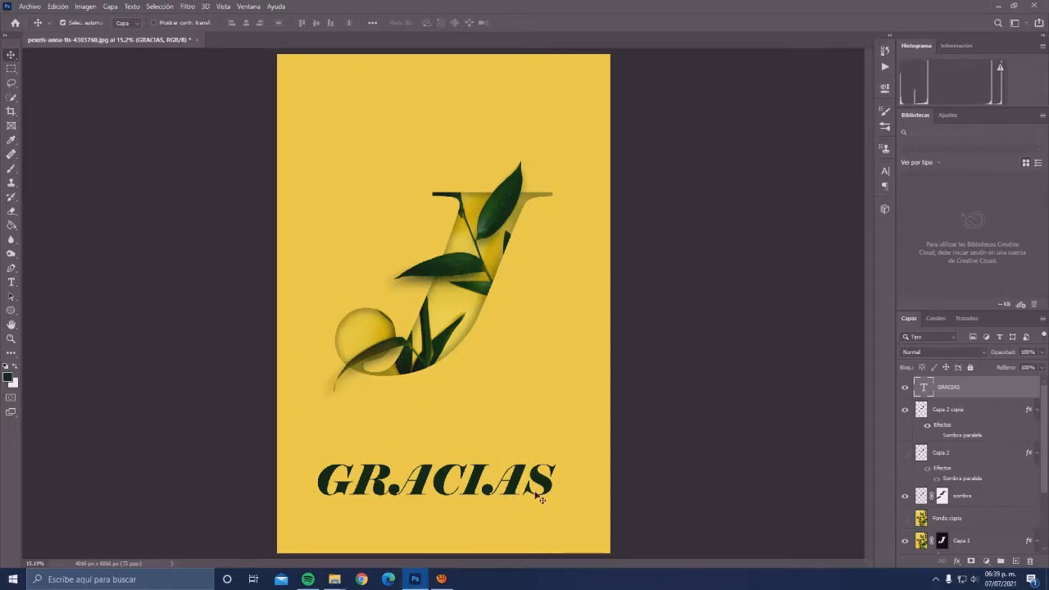
{"action": "left_click_drag", "start_coordinate": [543, 490], "coordinate": [546, 493]}
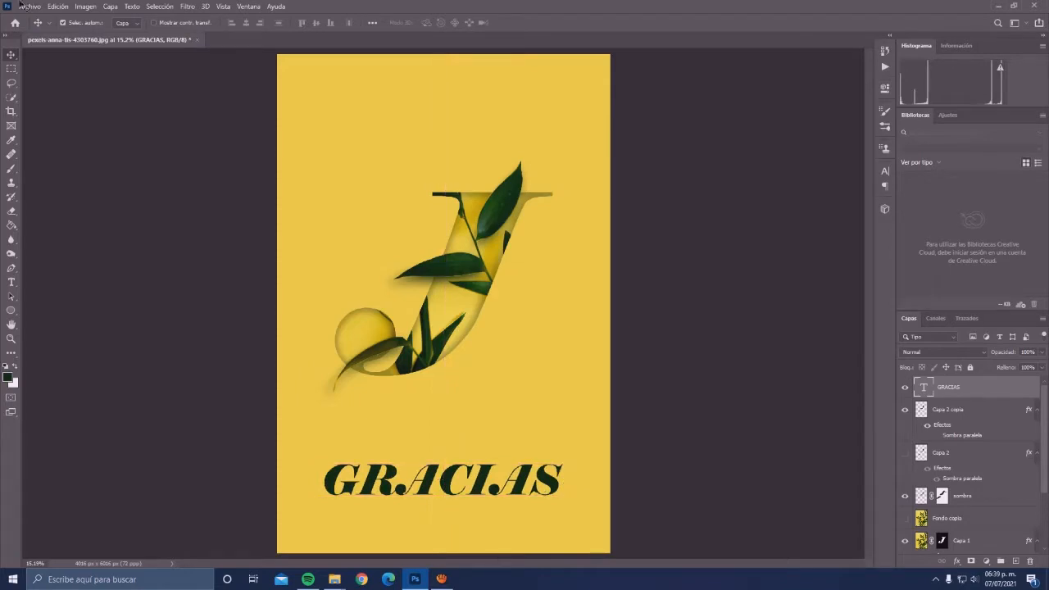